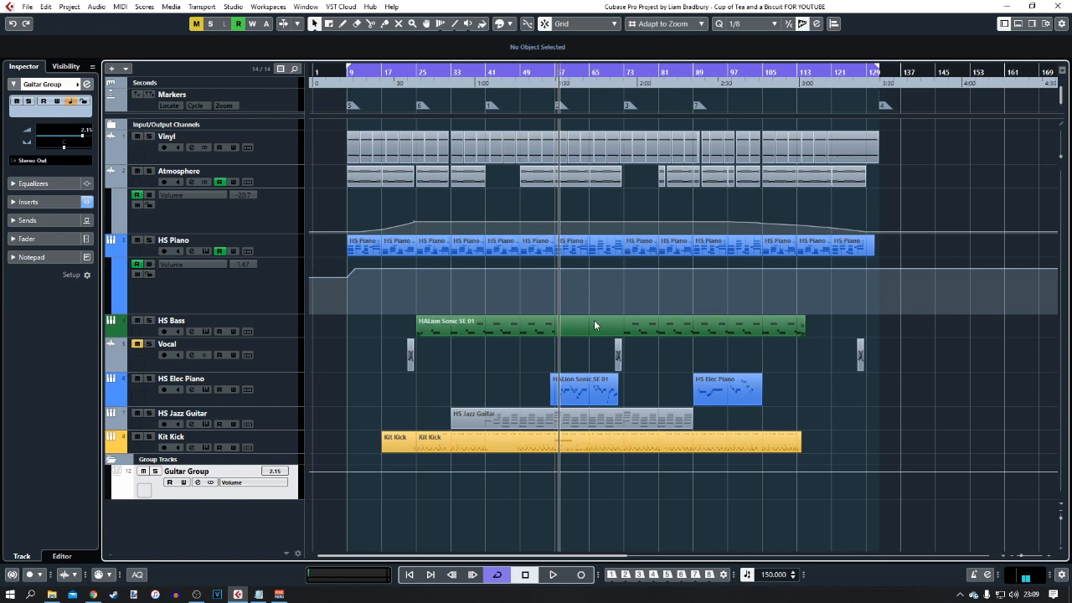
- Show the MixConsole below the arrangement and play a short stretch of the project to check the channel levels
click(1019, 23)
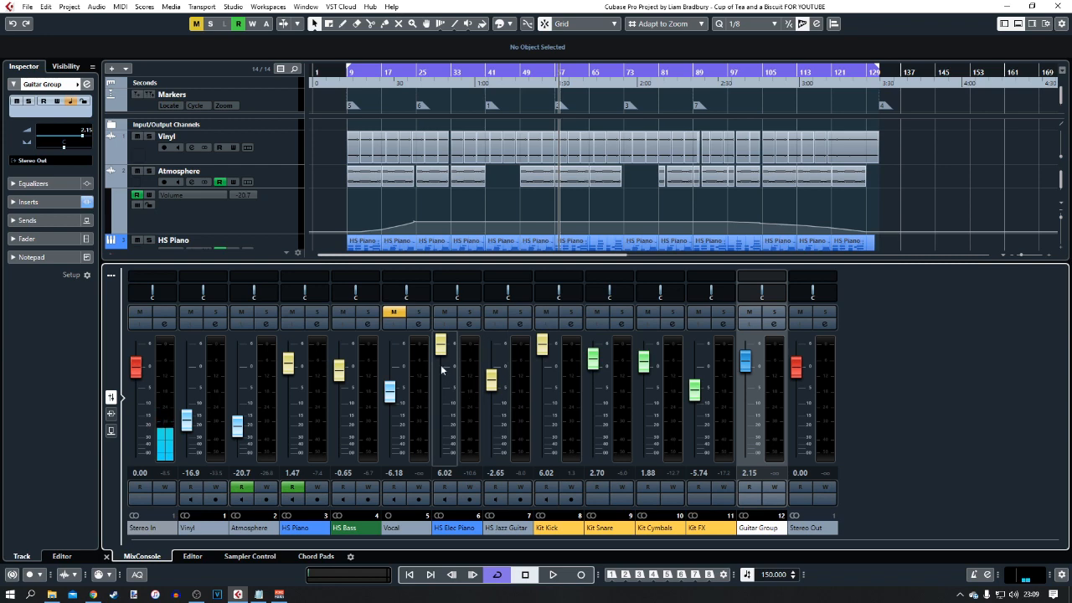
key(space)
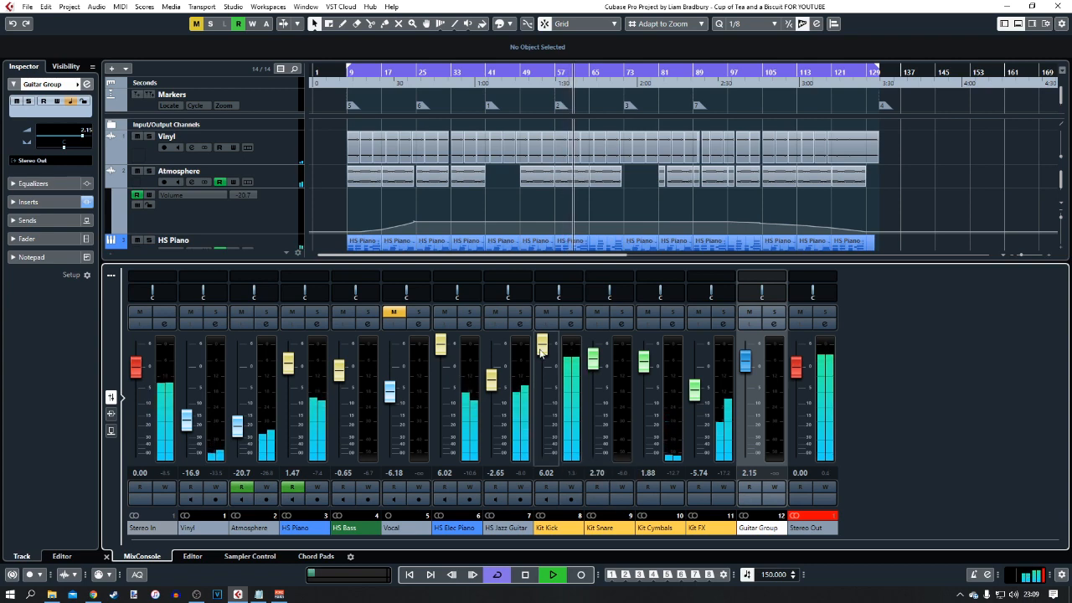
key(space)
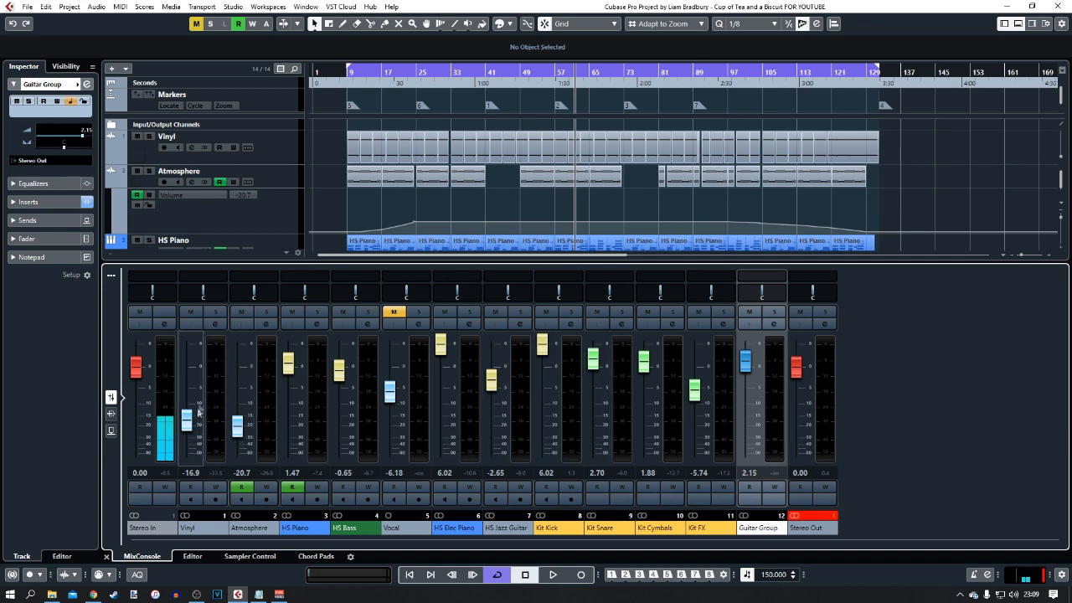
- Add a VCA fader to all channels from Vinyl through Guitar Group and lower it to about -4.39 dB
click(215, 385)
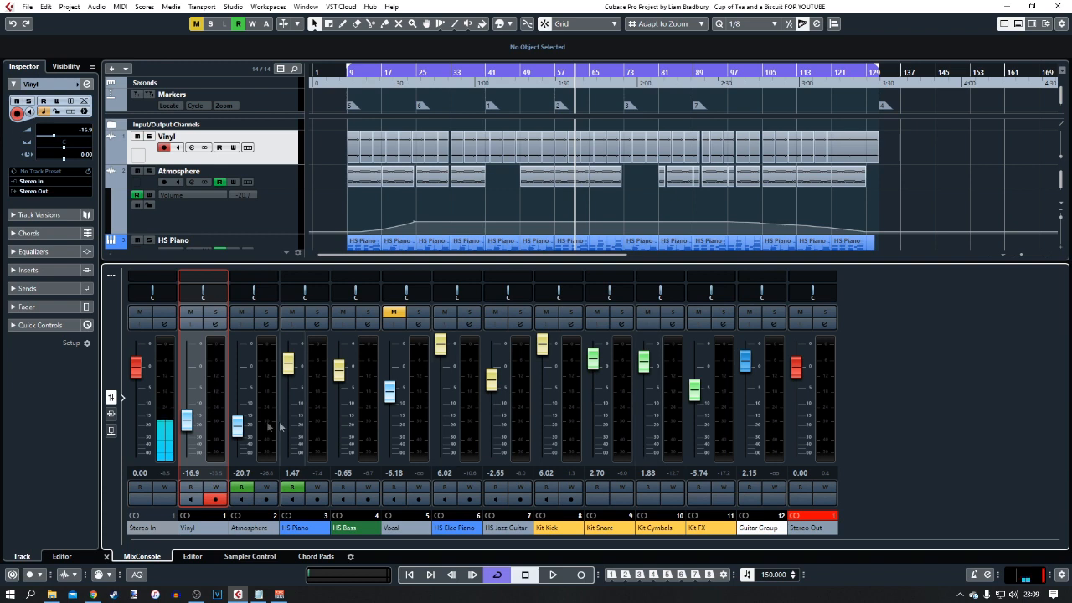
click(775, 398)
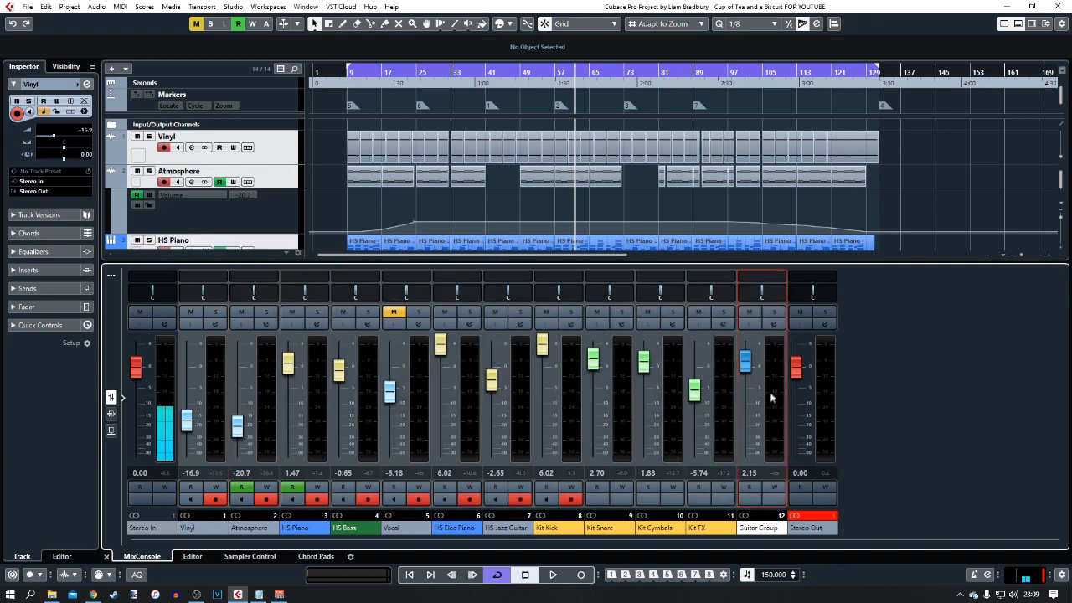
right_click(772, 399)
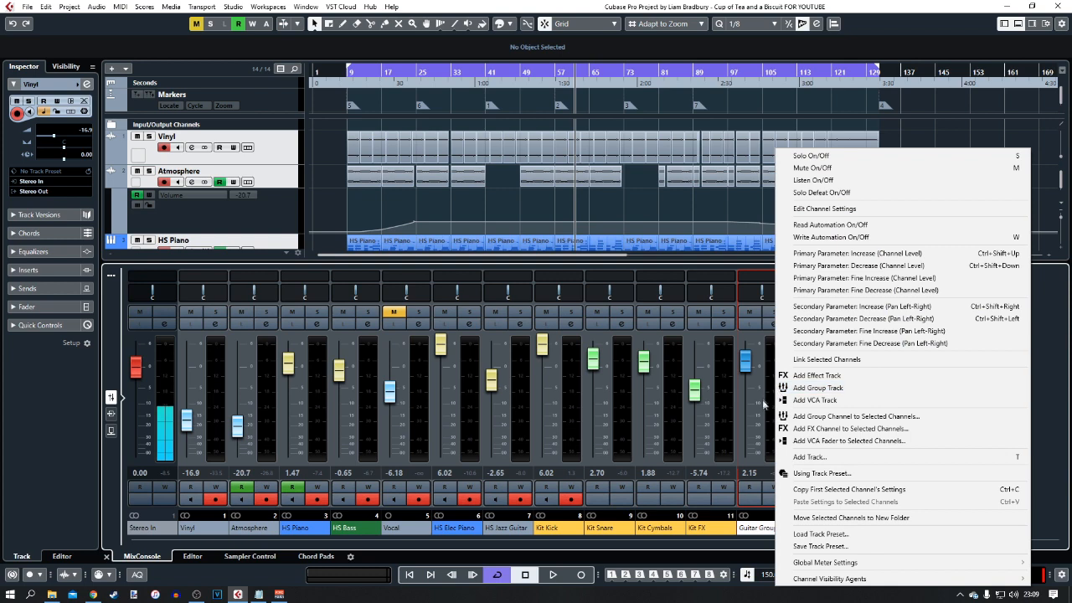
click(829, 442)
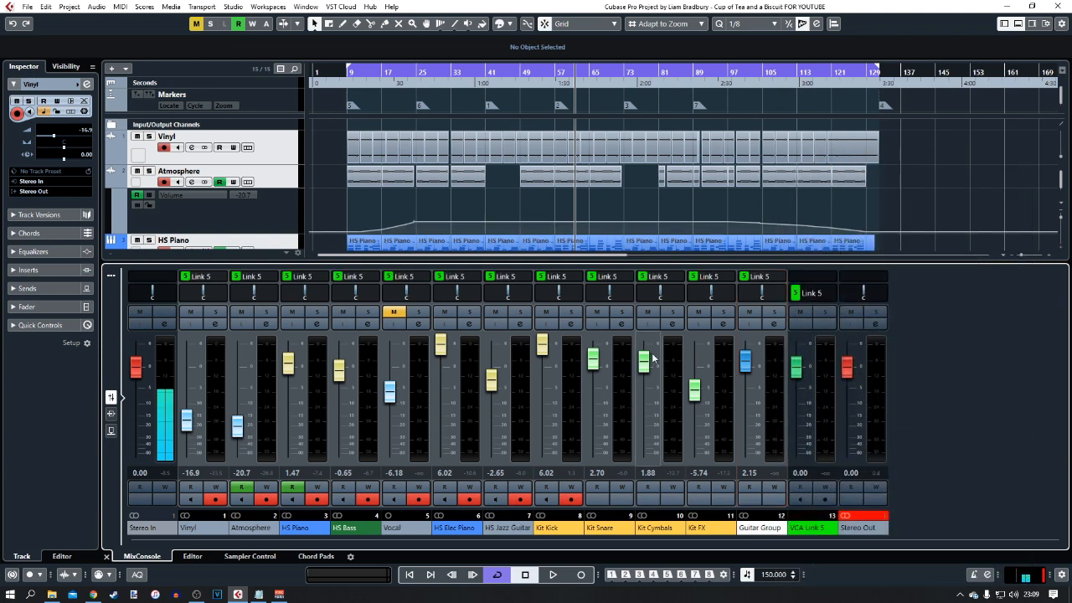
mouse_move(801, 378)
mouse_down()
mouse_move(800, 434)
mouse_move(801, 386)
mouse_up()
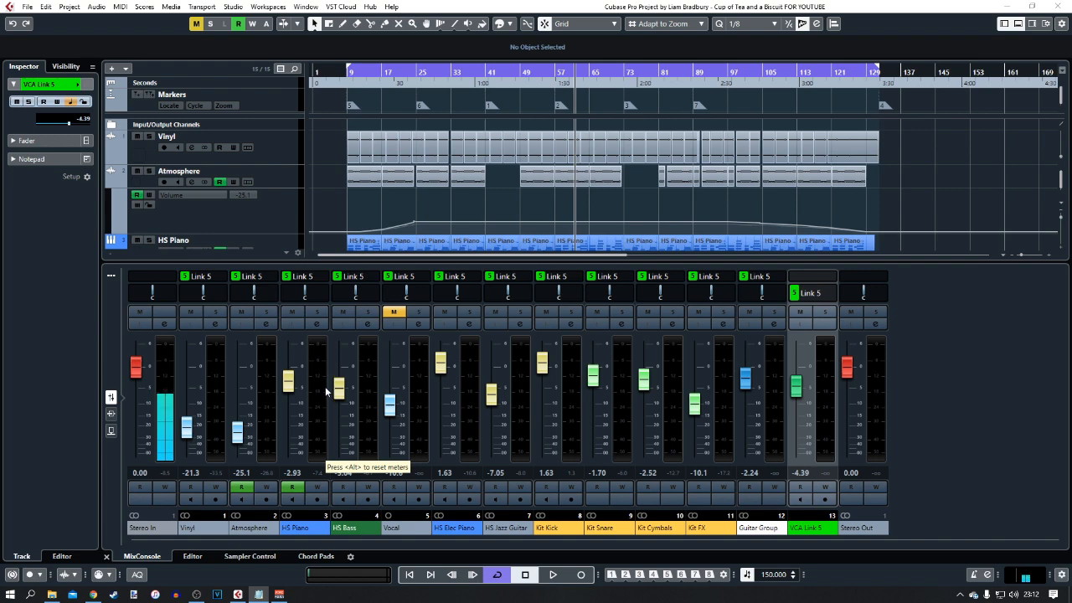
- Add a stereo effect track with the REVelation reverb and close its plug-in window
right_click(823, 373)
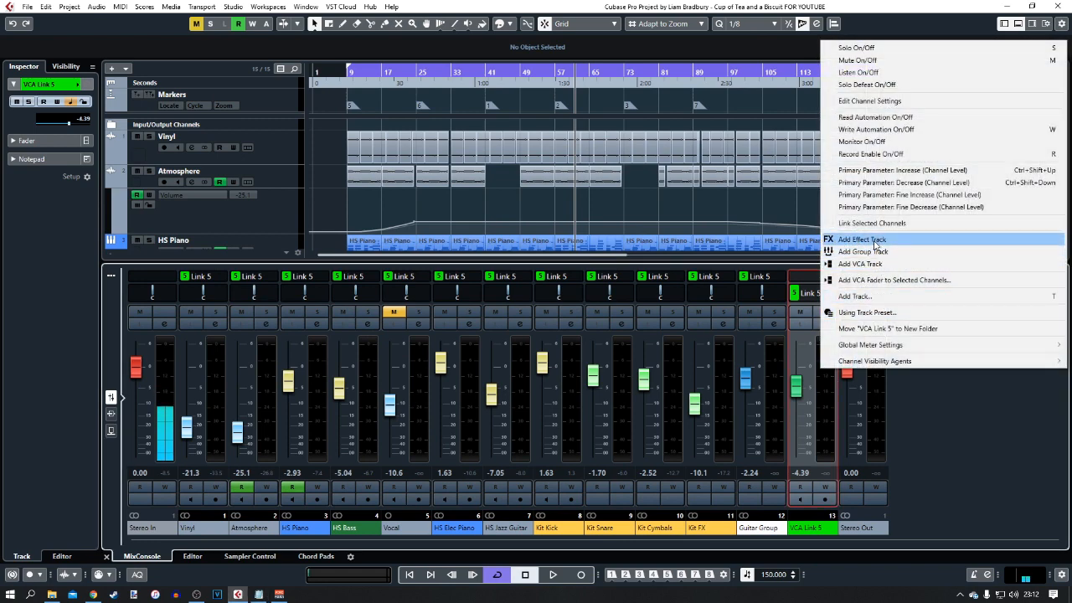
click(852, 240)
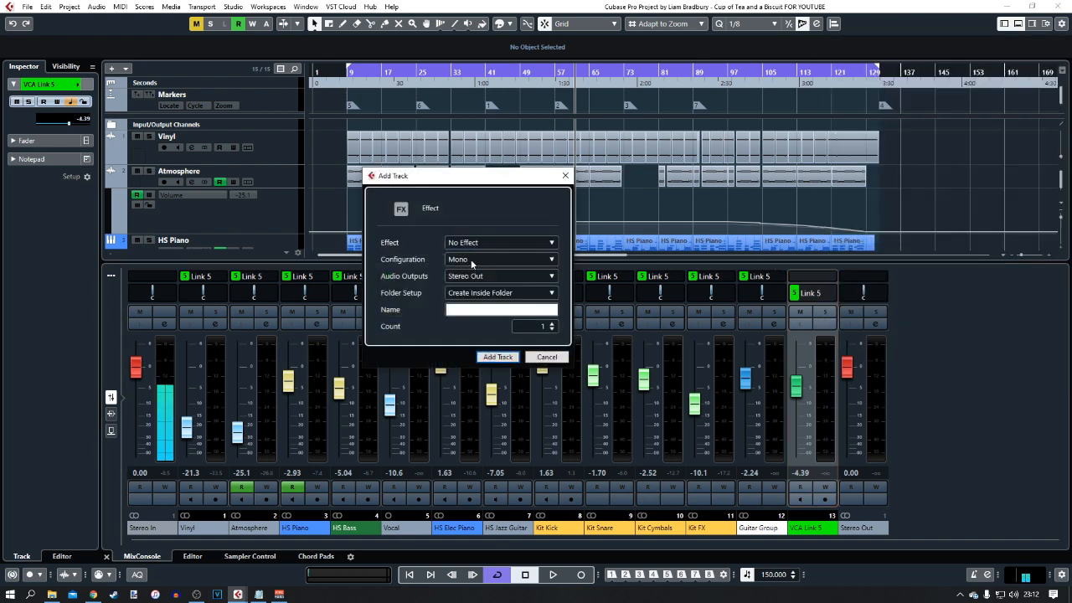
click(472, 262)
click(476, 288)
click(479, 244)
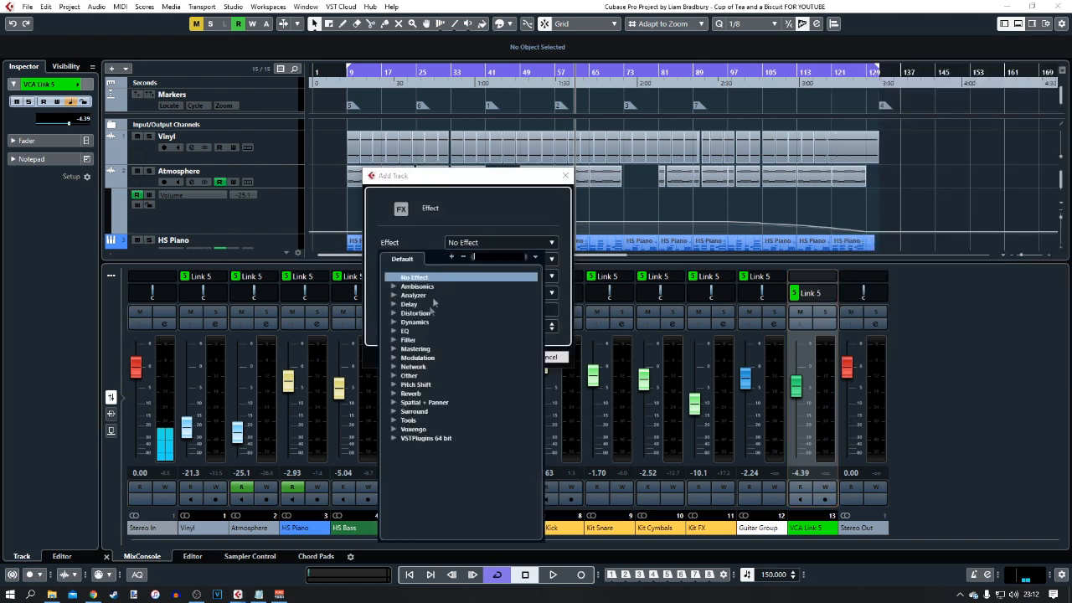
click(394, 394)
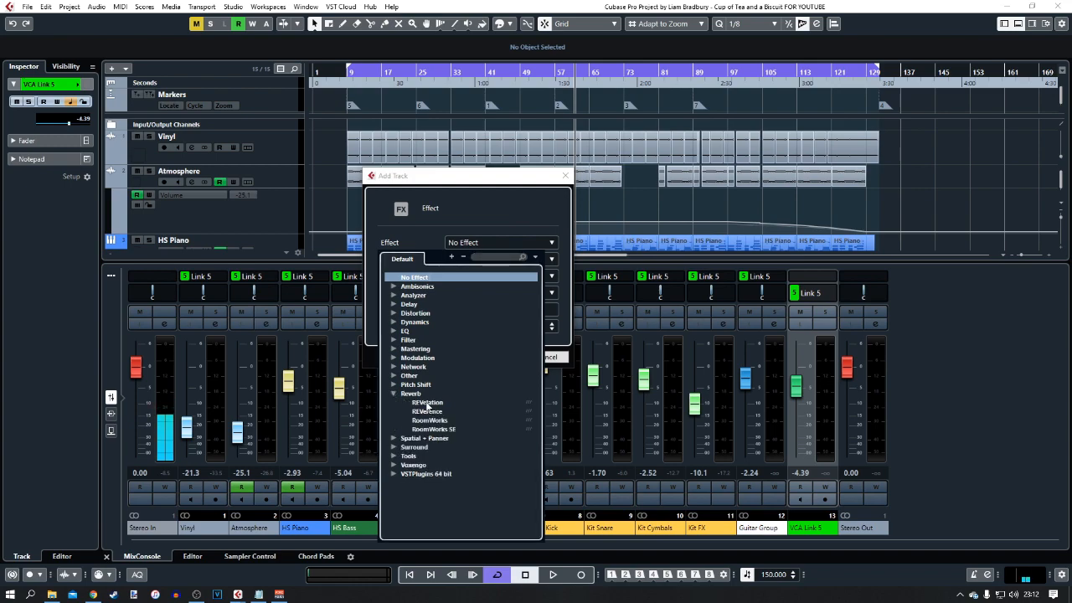
click(427, 403)
click(496, 357)
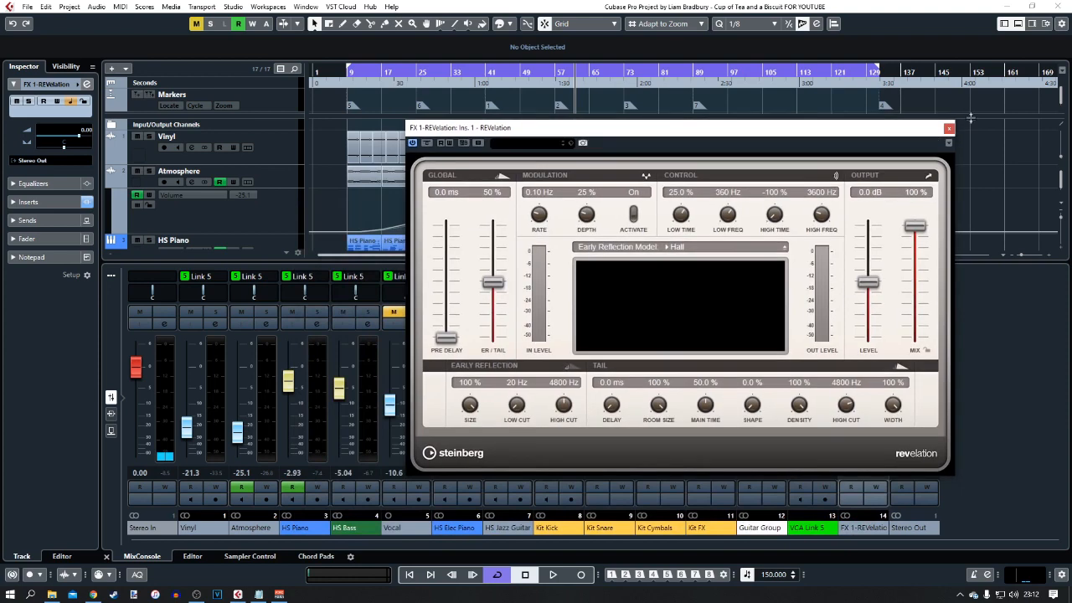
click(949, 128)
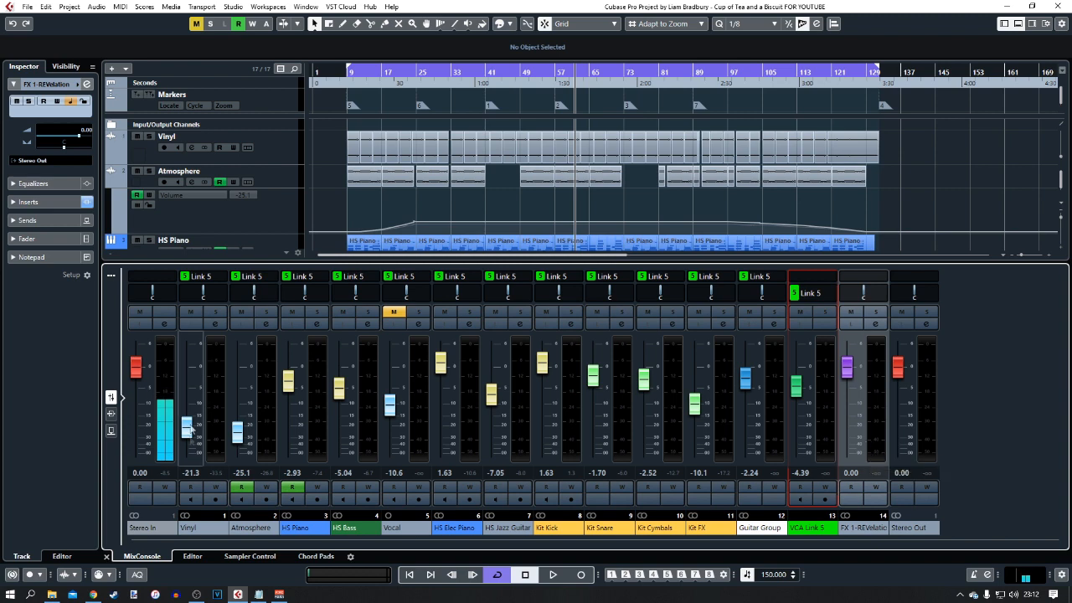
- Open the Vinyl channel's settings and route its first send to FX 1-REVelation
click(215, 324)
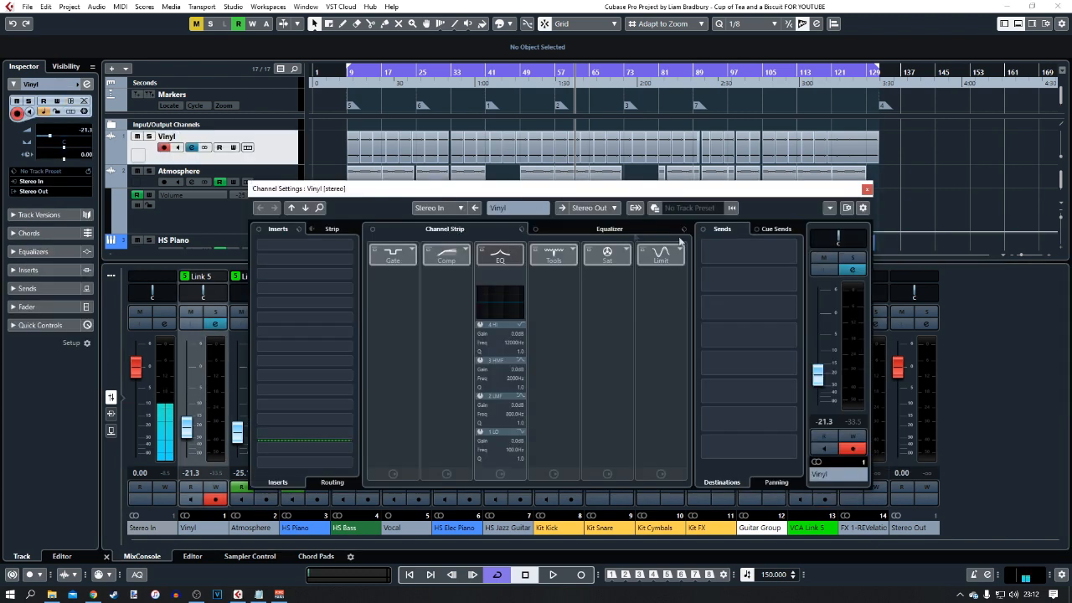
click(749, 254)
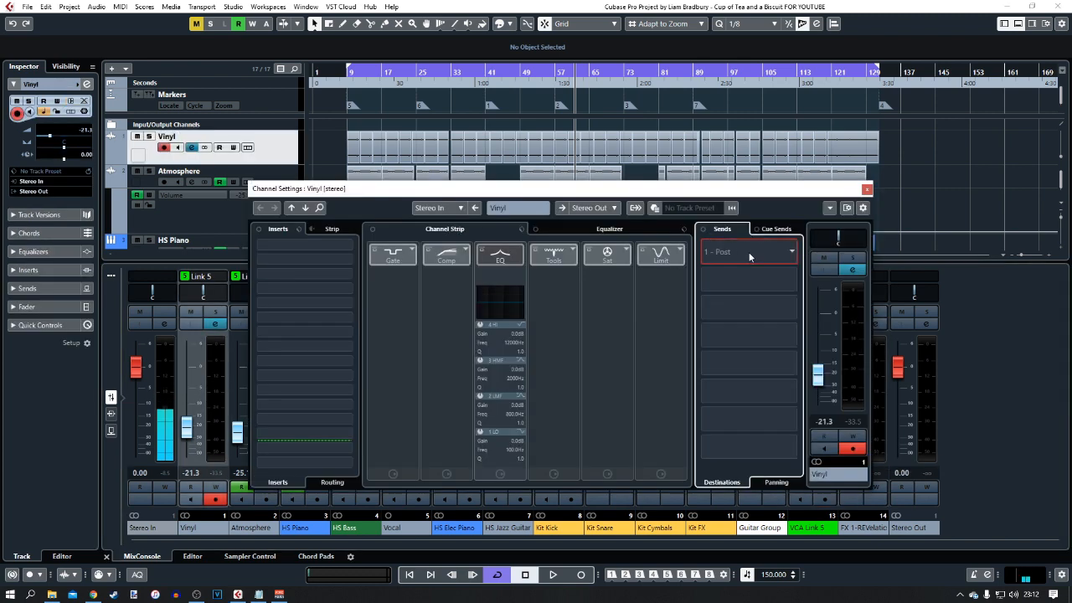
click(749, 252)
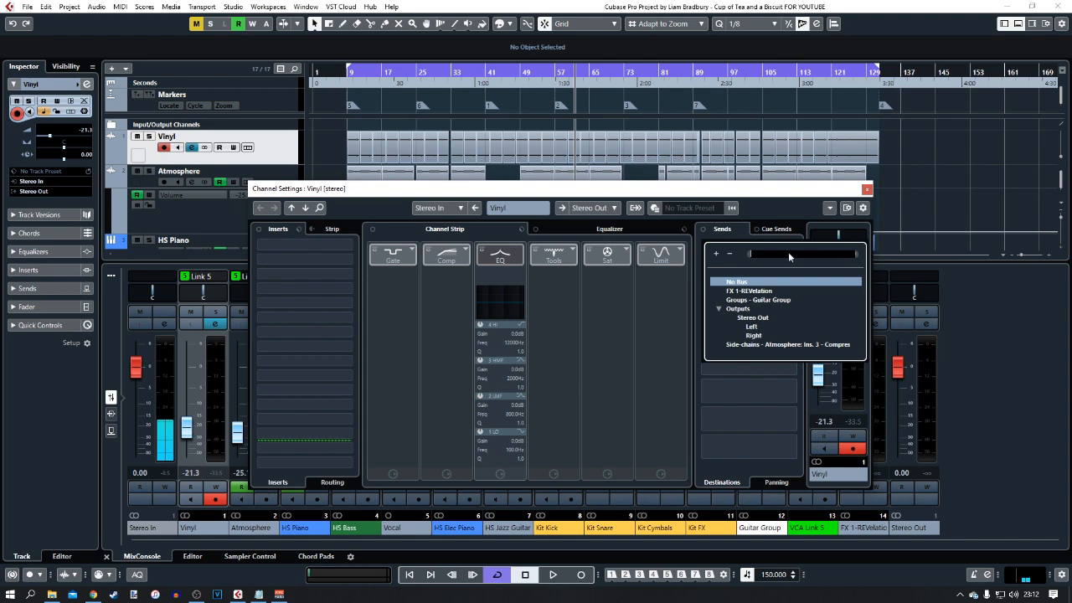
click(747, 291)
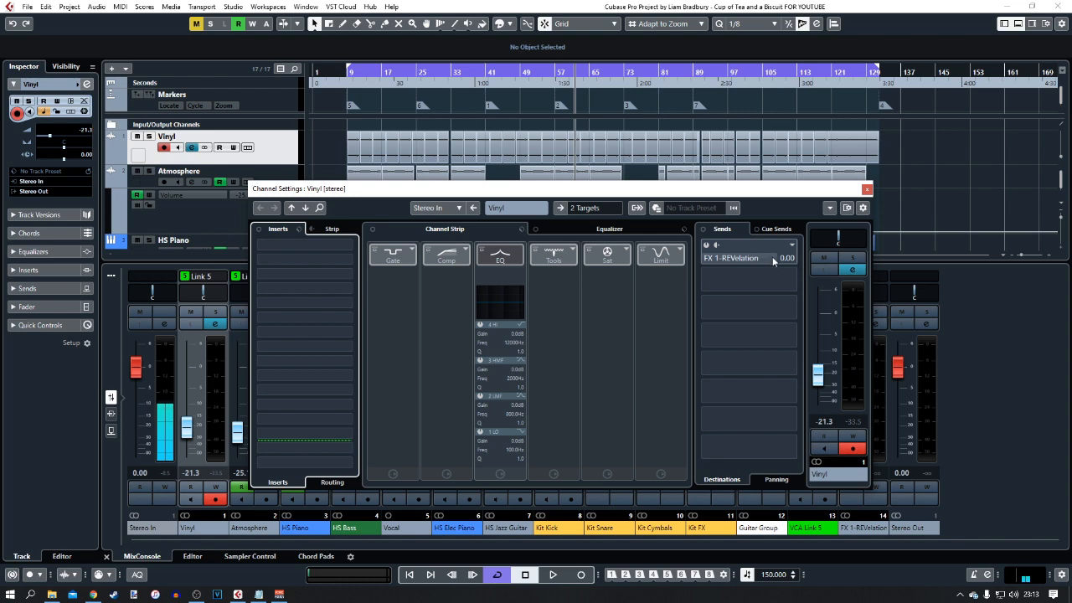
- Lower the Vinyl channel's reverb send to about -0.35 dB and the Guitar Group fader to about -4.9 dB
drag(751, 256, 739, 259)
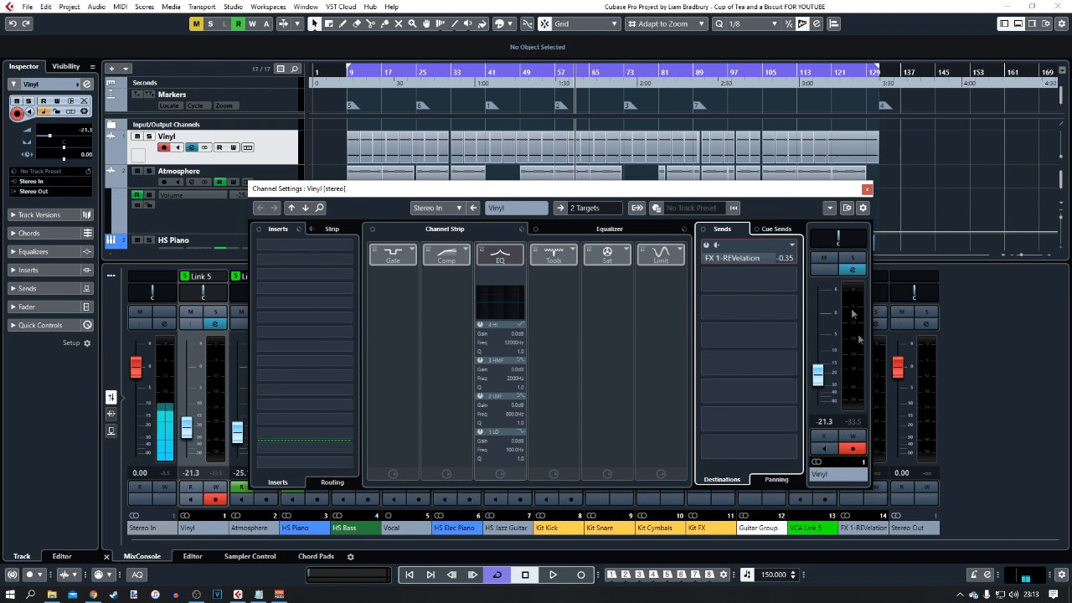
click(868, 188)
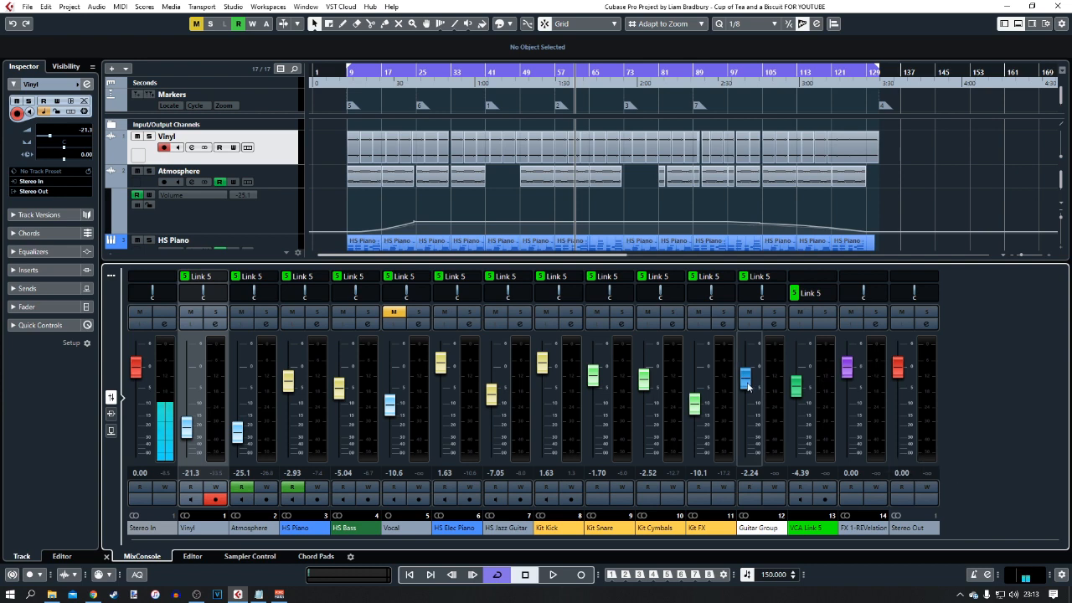
mouse_move(748, 386)
mouse_down()
mouse_move(749, 414)
mouse_move(748, 382)
mouse_move(748, 410)
mouse_move(748, 395)
mouse_up()
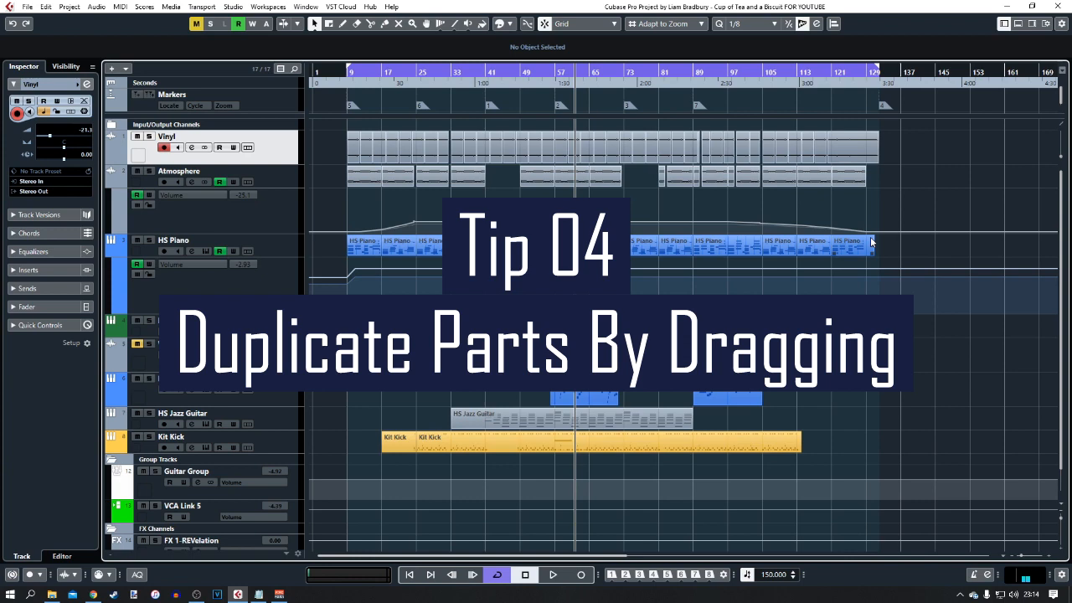
- Delete all HS Piano parts except the first one at bar 9
click(396, 257)
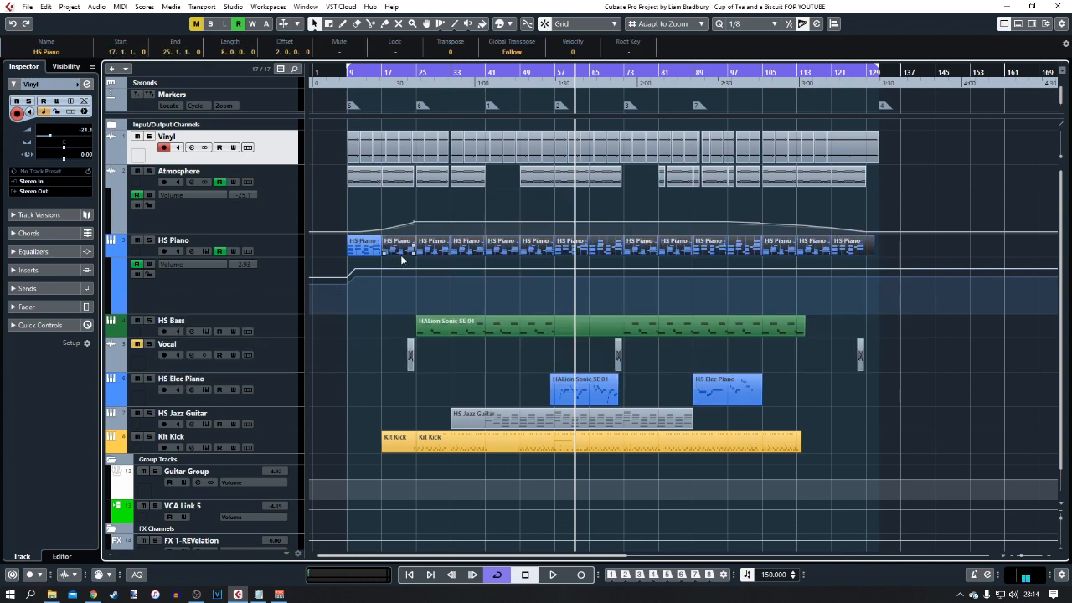
key(Delete)
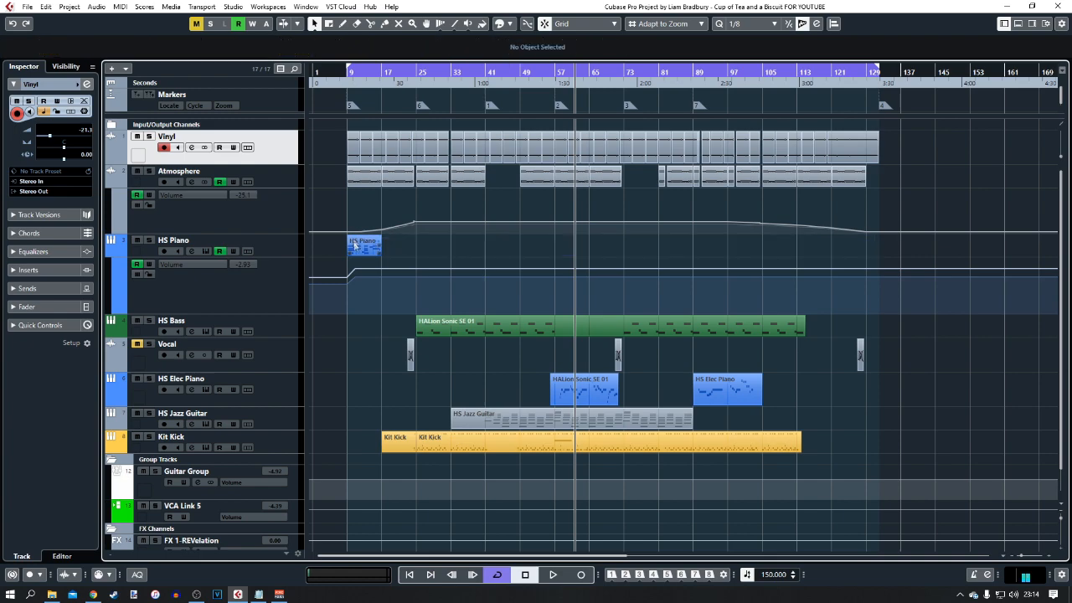
- Paste a copy of the first HS Piano part at bar 18 and delete that copy
scroll(345, 239, up, 6)
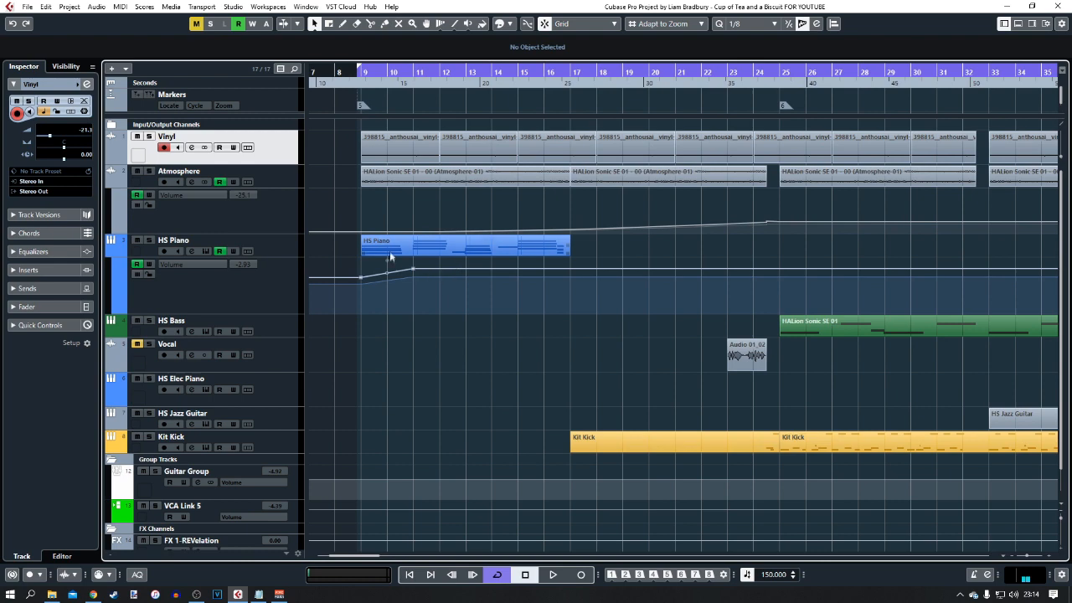
click(527, 251)
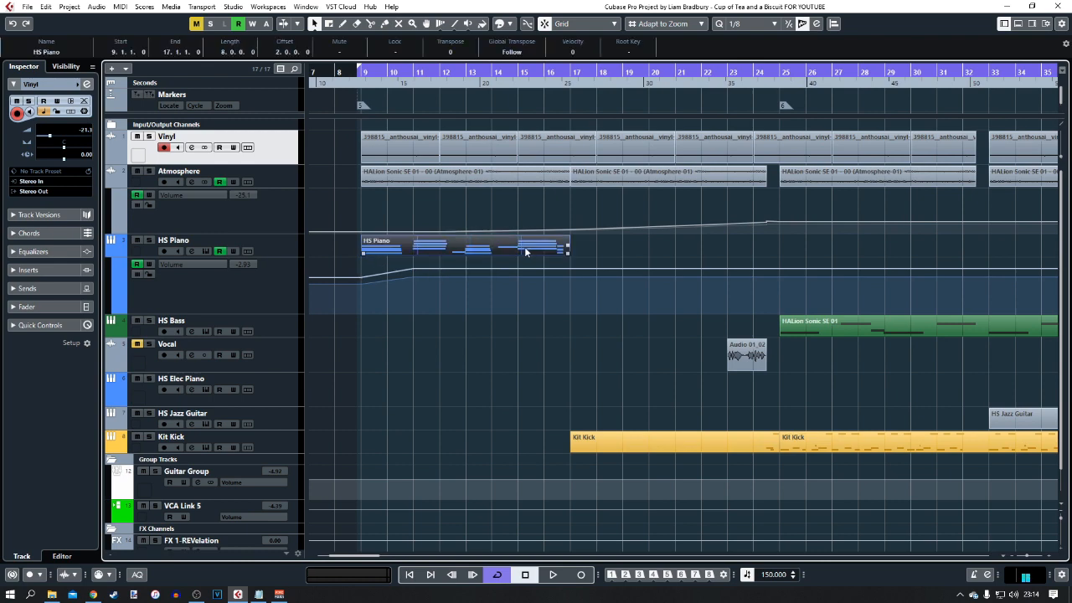
click(589, 242)
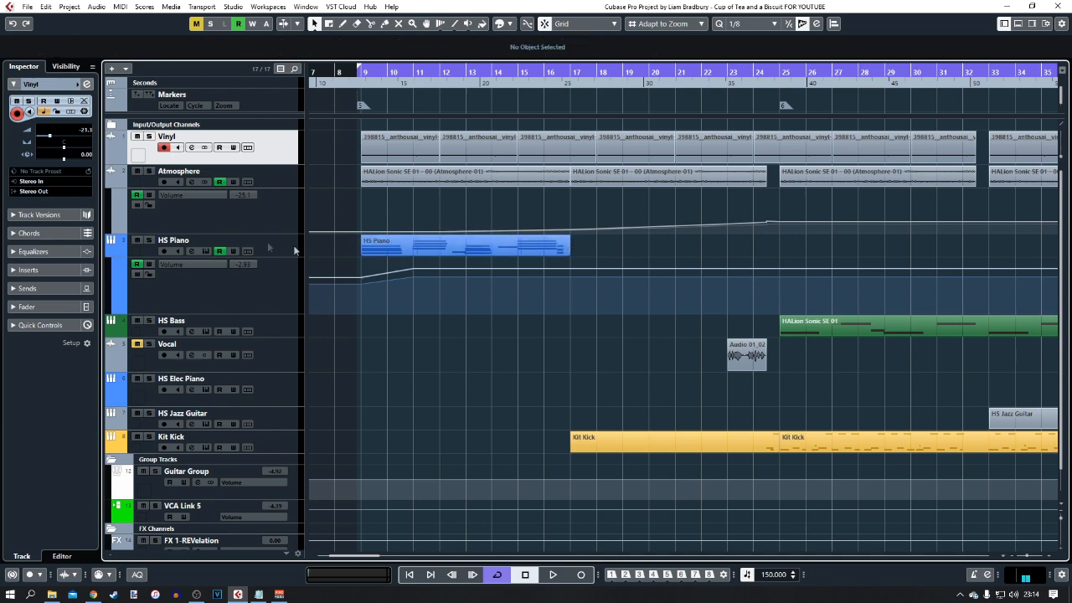
click(591, 75)
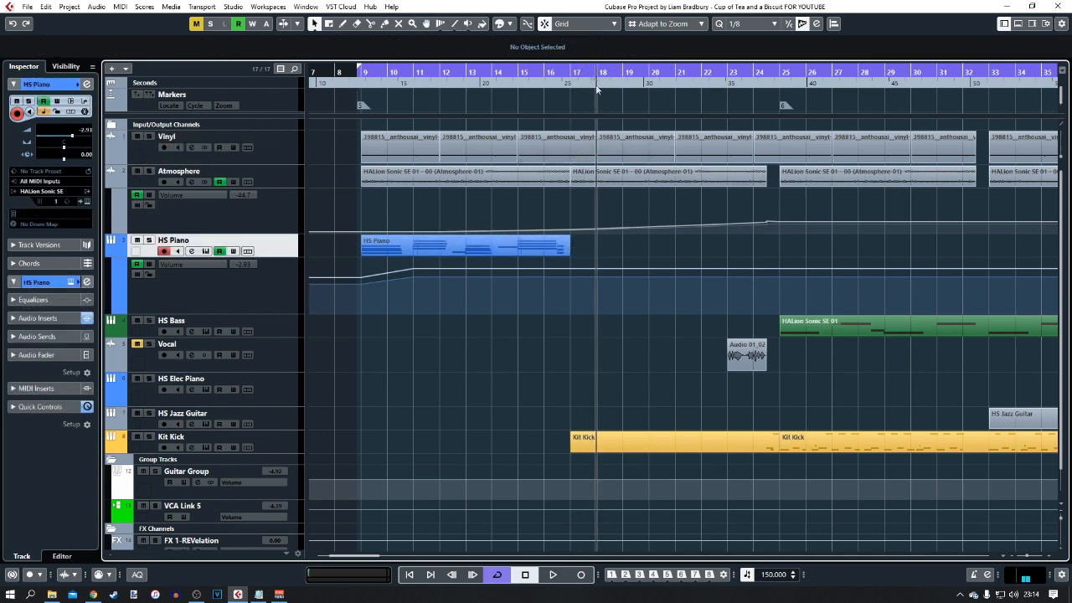
key(ctrl+v)
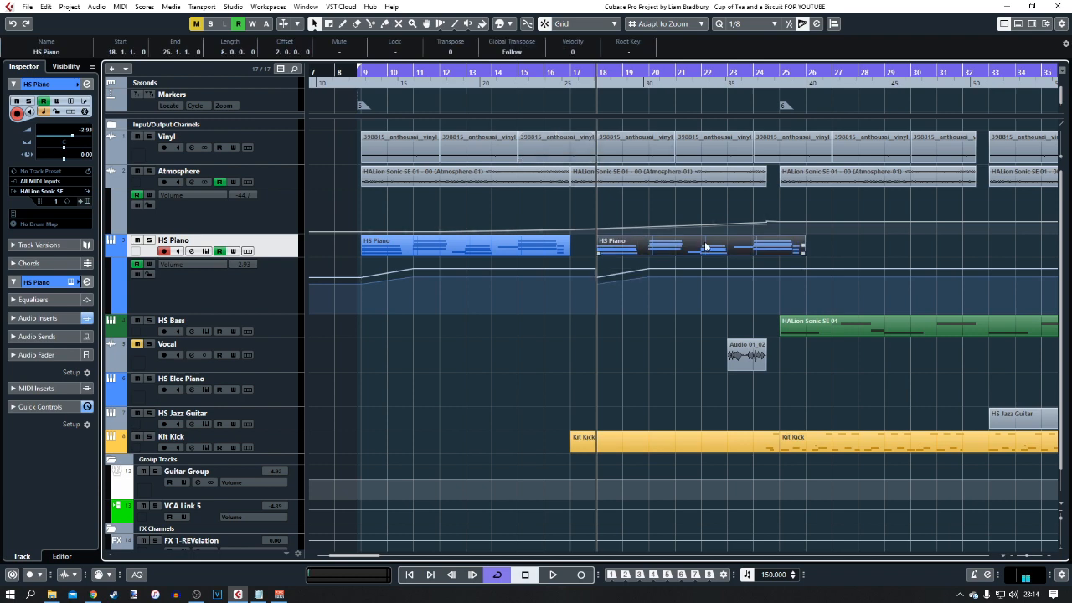
key(Delete)
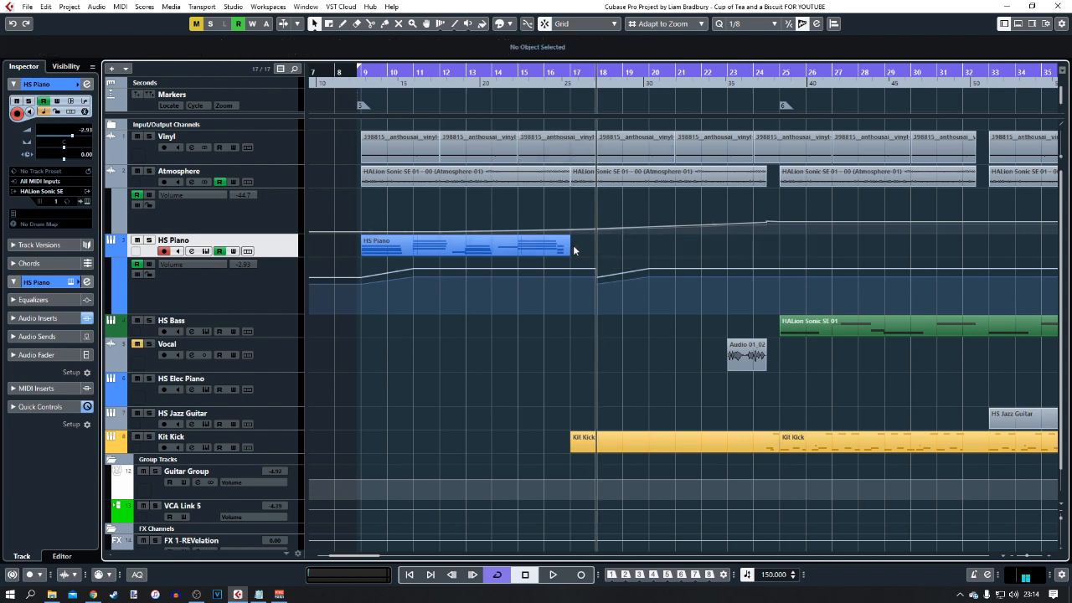
- Duplicate the first HS Piano part three times in a row, filling bars 17 to 41
drag(569, 249, 1037, 250)
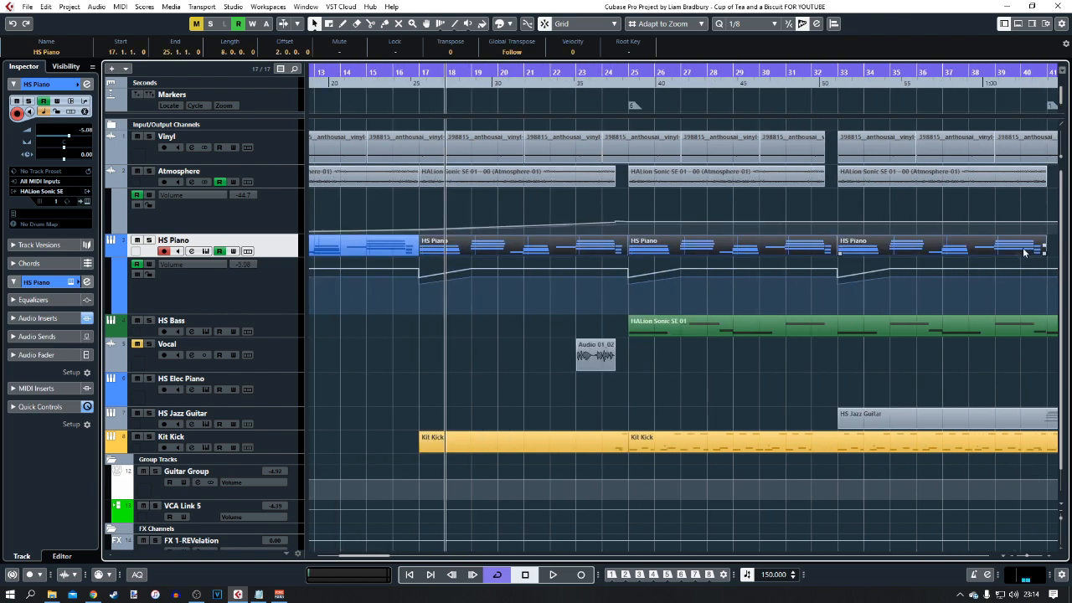
scroll(592, 281, down, 2)
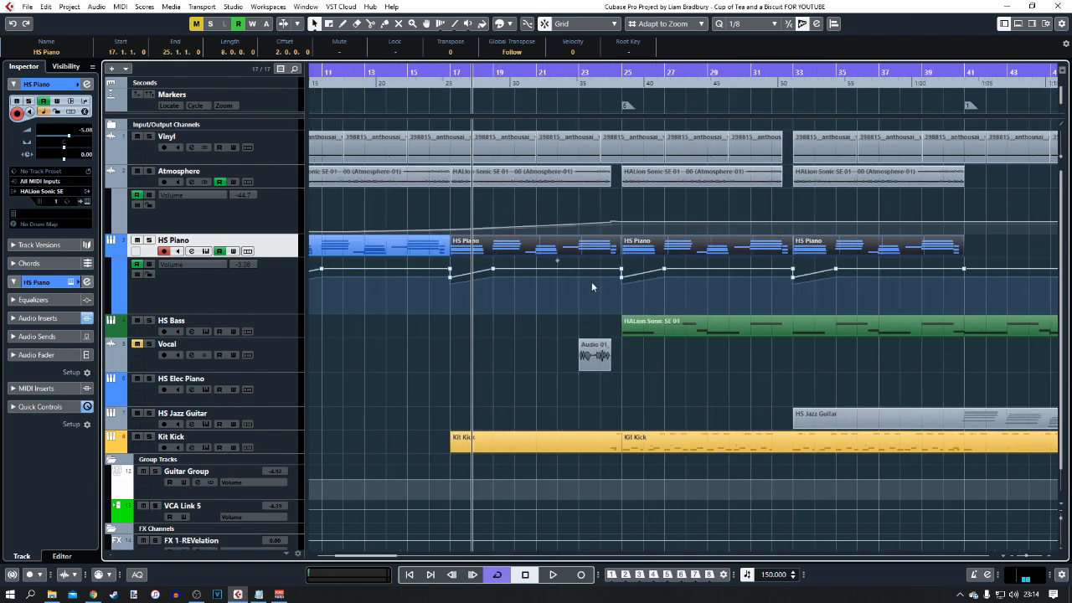
- Try extending the Atmosphere event past bar 41, and undo back to the original HS Piano parts
drag(840, 180, 905, 188)
key(ctrl+z)
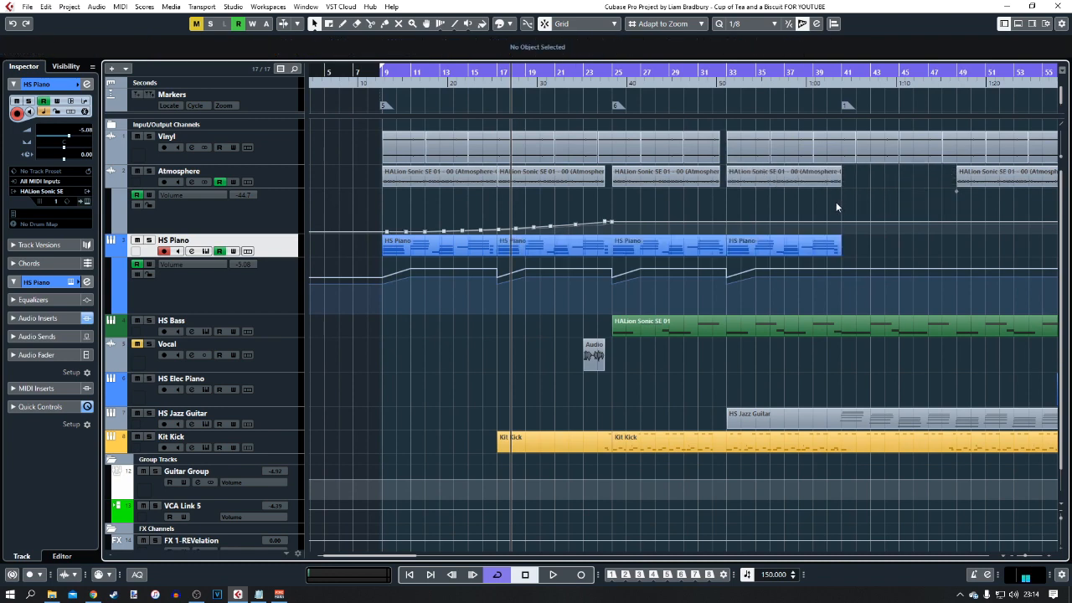
scroll(835, 204, down, 1)
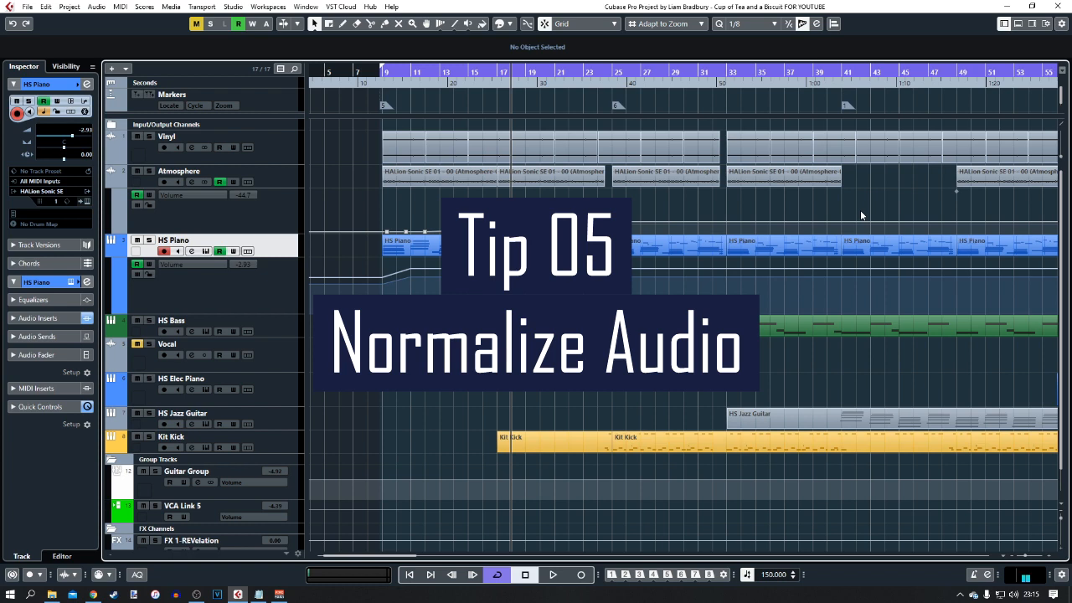
- Zoom in on the Atmosphere event at bar 33 and enlarge the Atmosphere track's height to show its waveform
click(764, 176)
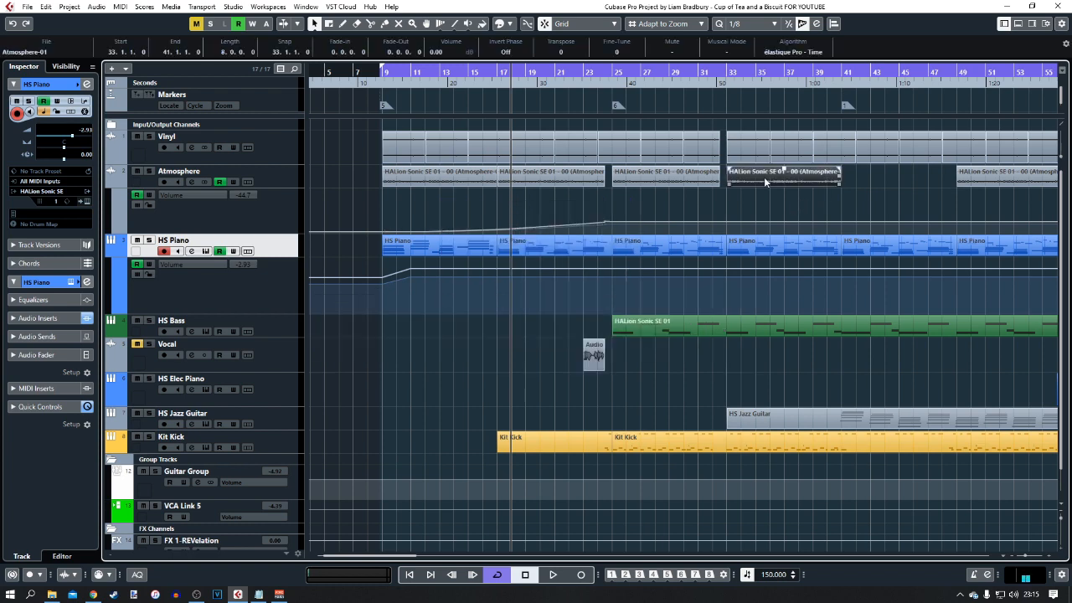
scroll(764, 176, up, 2)
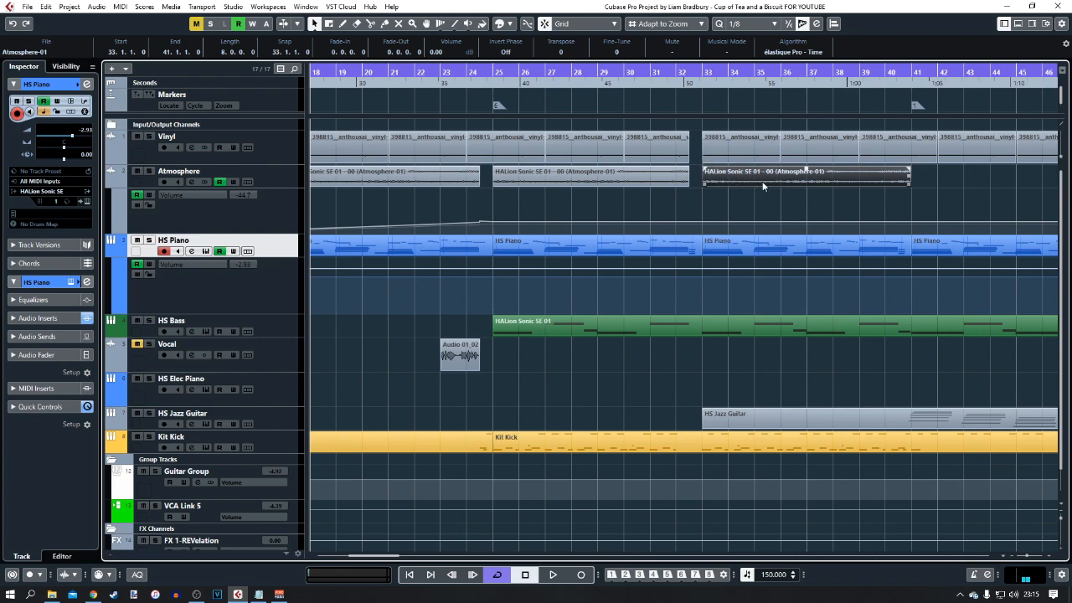
drag(281, 187, 280, 243)
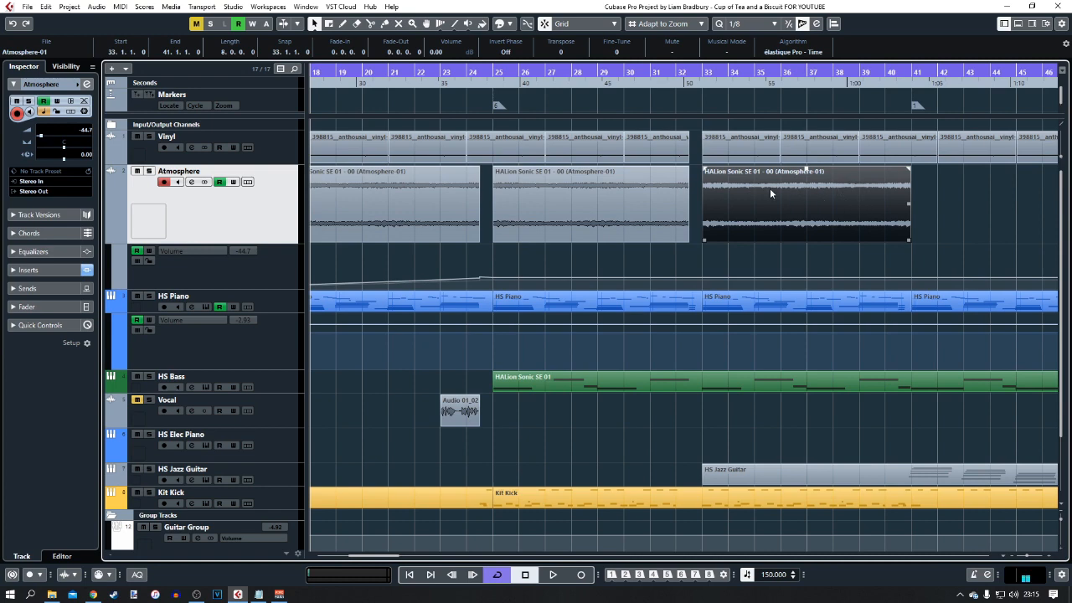
click(617, 263)
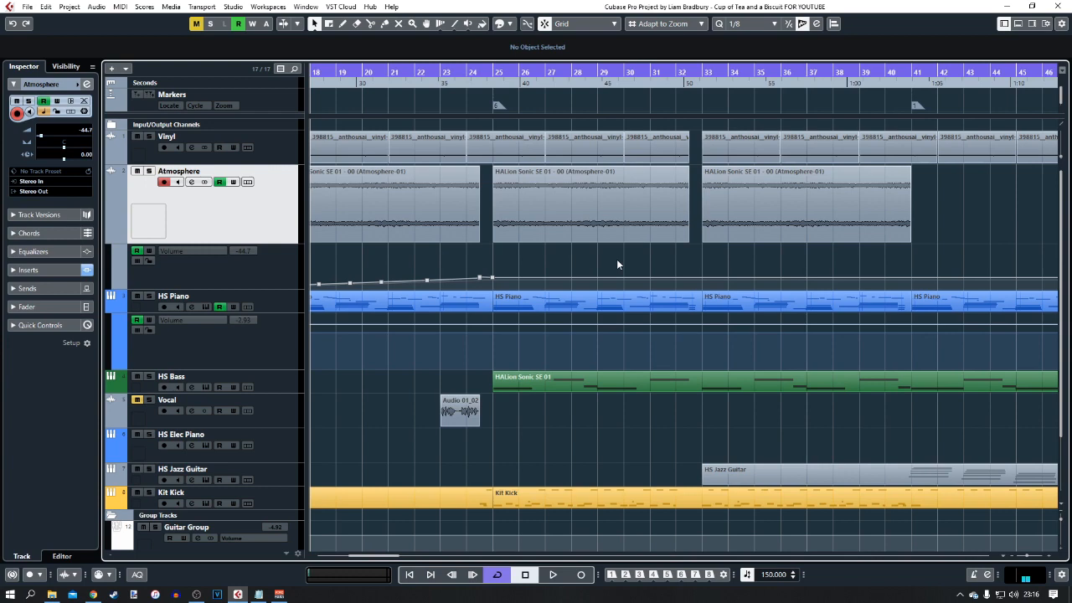
click(452, 279)
key(ctrl+alt+e)
click(1018, 23)
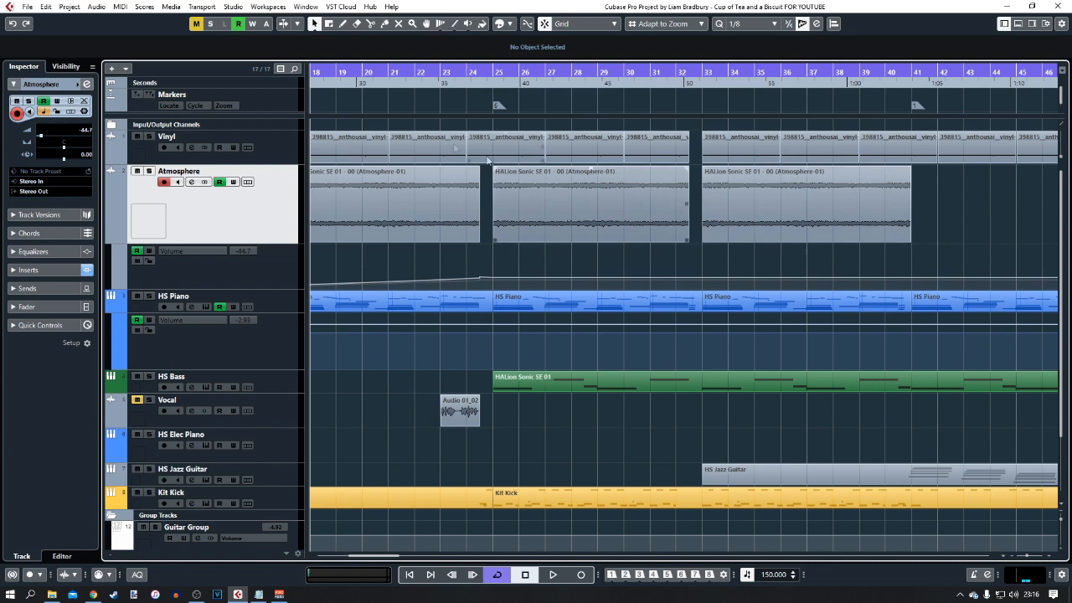
- Add a Normalize process to the Atmosphere event at bar 33 with Direct Offline Processing, applying it as a new version
click(766, 211)
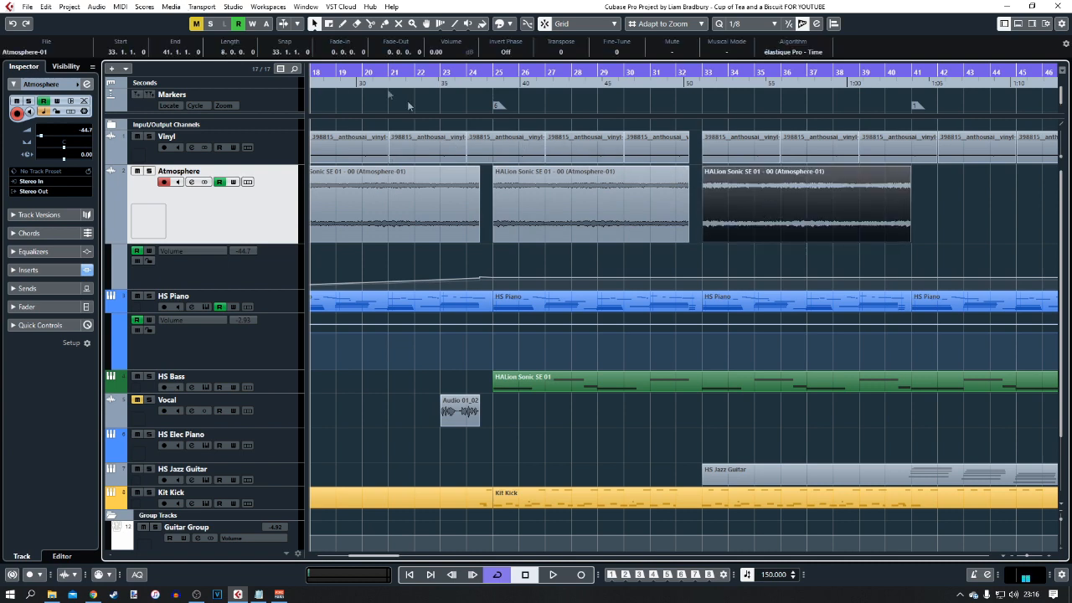
click(96, 8)
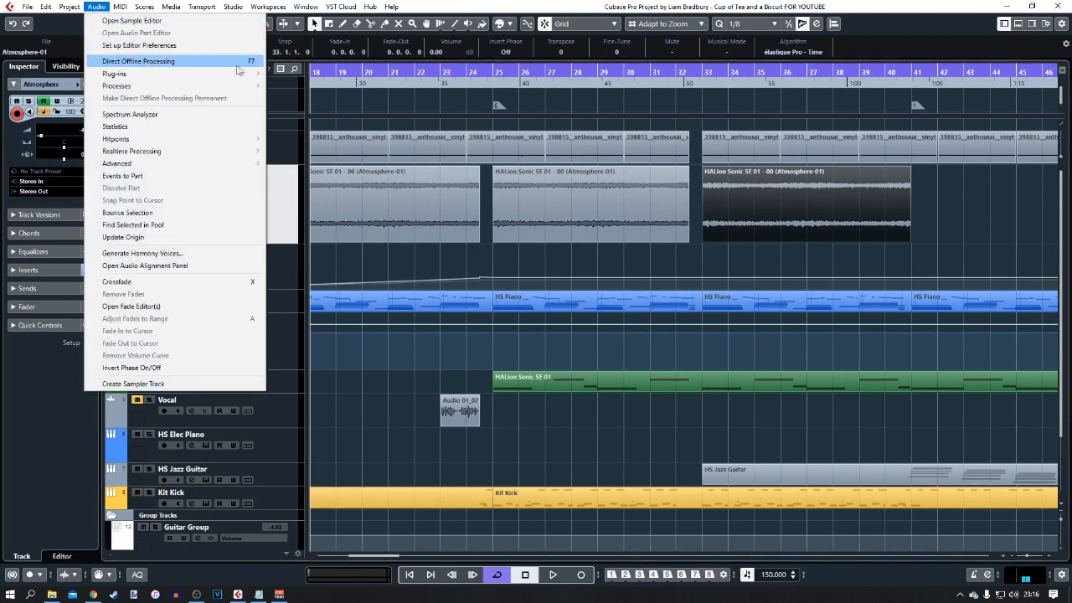
click(186, 66)
drag(462, 209, 527, 182)
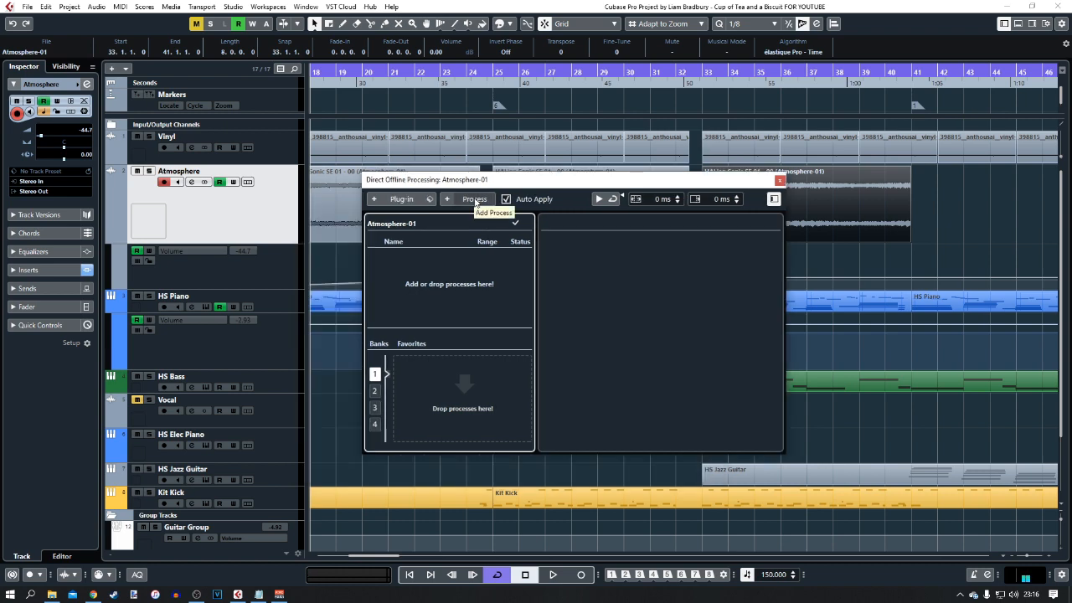
click(475, 201)
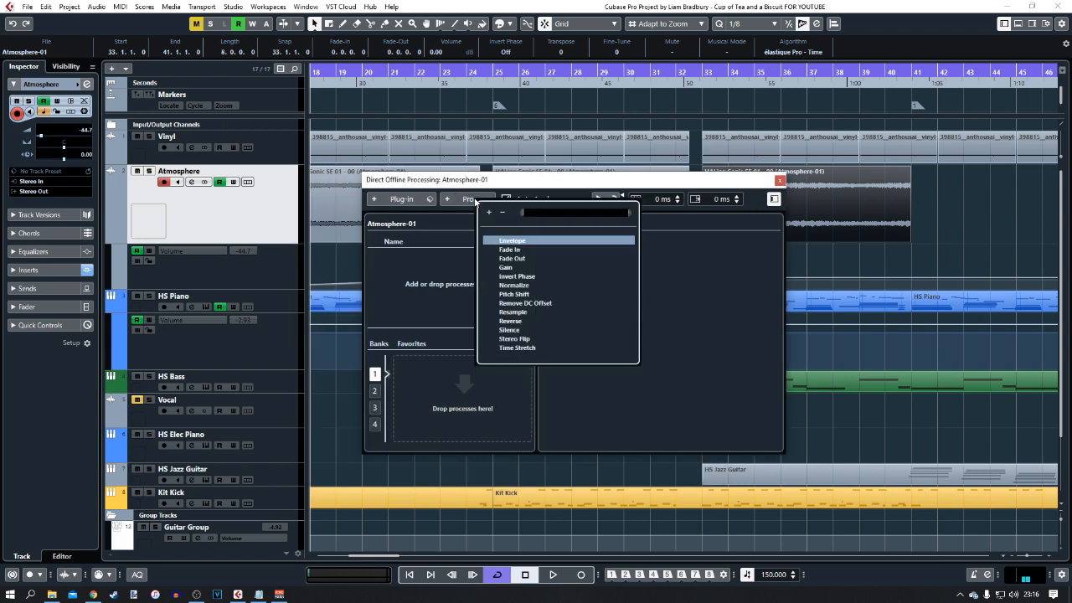
click(513, 286)
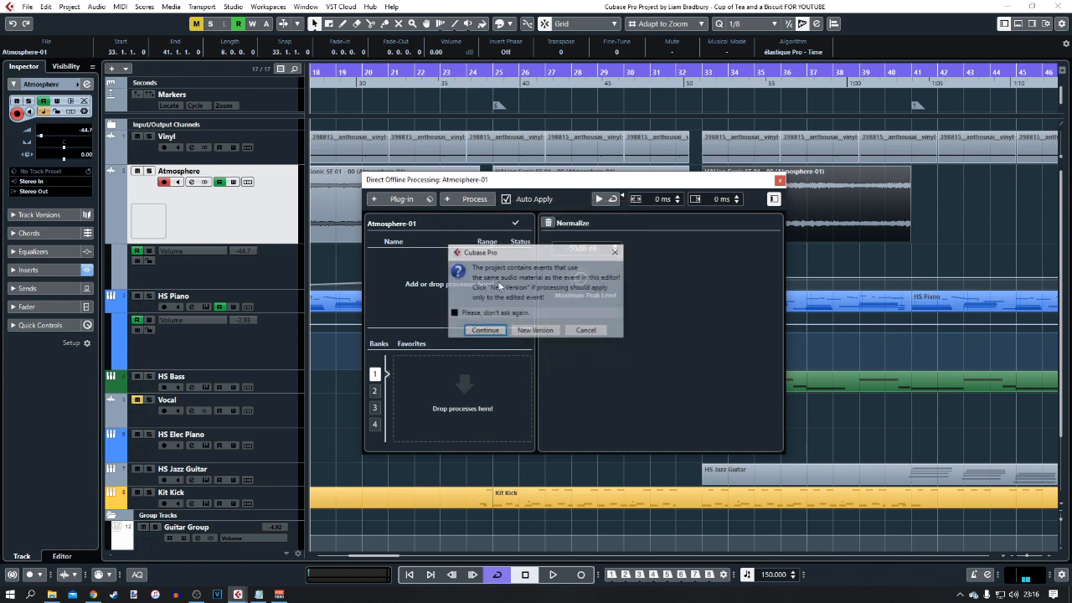
click(537, 331)
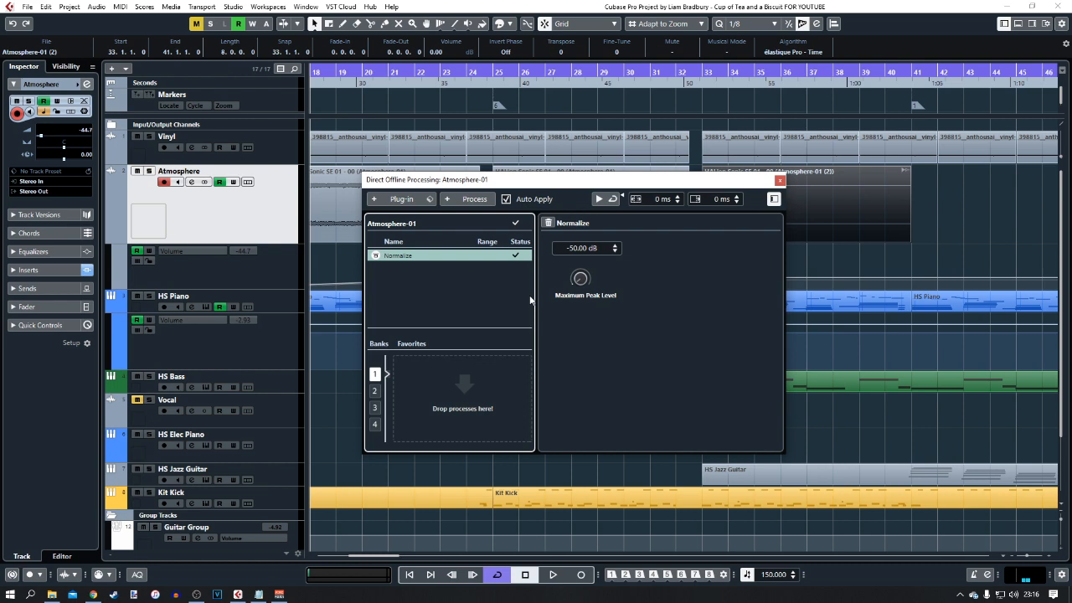
- Set the Normalize process's maximum peak level to 0.00 dB and move the processing window clear of the Atmosphere event
drag(584, 282, 587, 180)
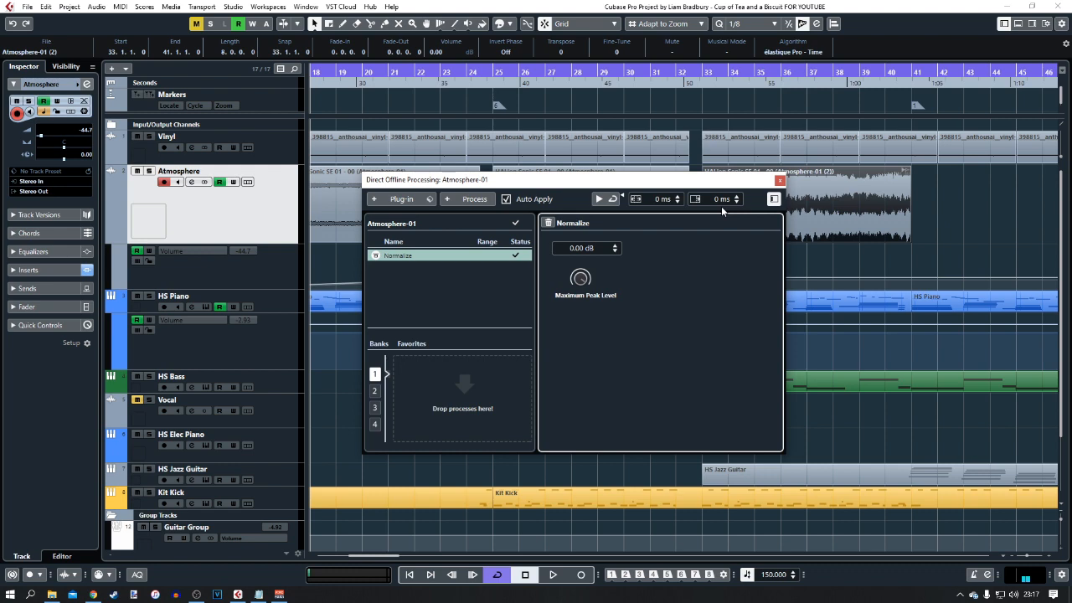
drag(695, 178, 708, 302)
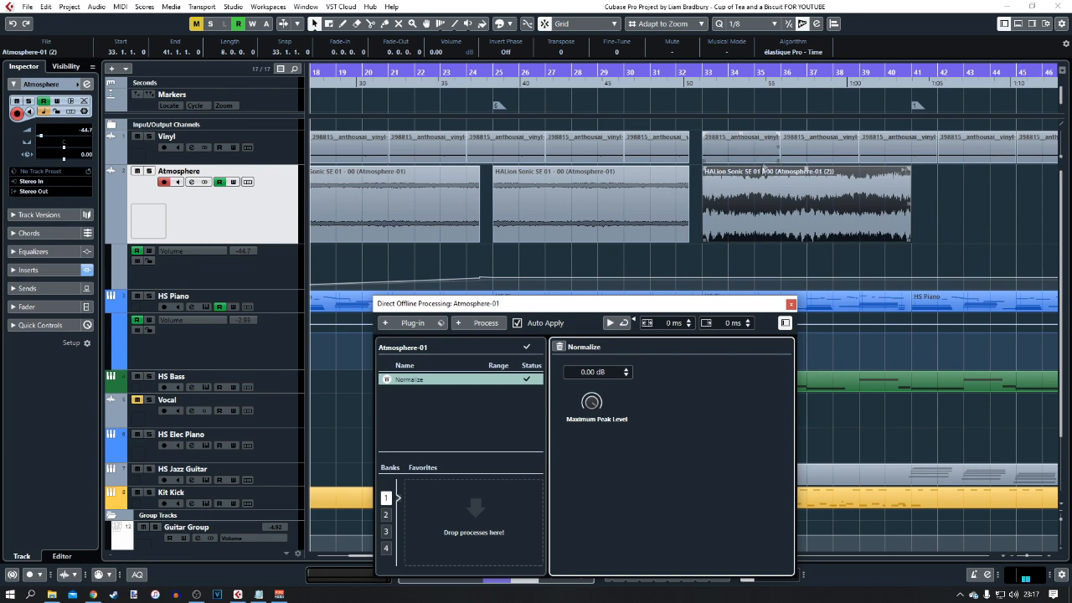
click(701, 72)
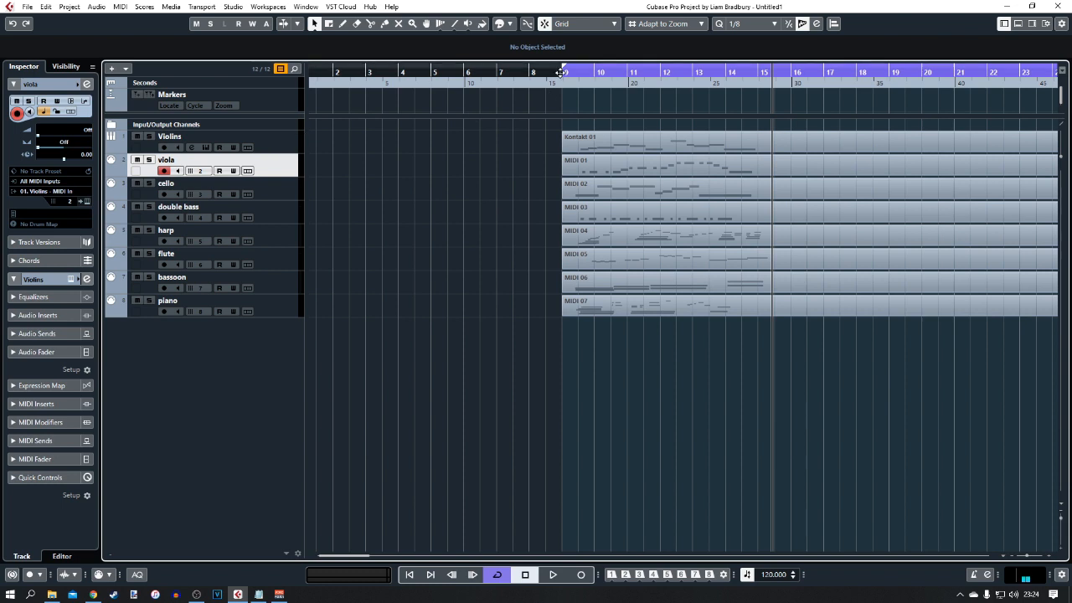
- Open the Kontakt instrument of the Violins track and examine each instrument's memory use alongside the MIDI parts
click(87, 203)
drag(513, 80, 643, 87)
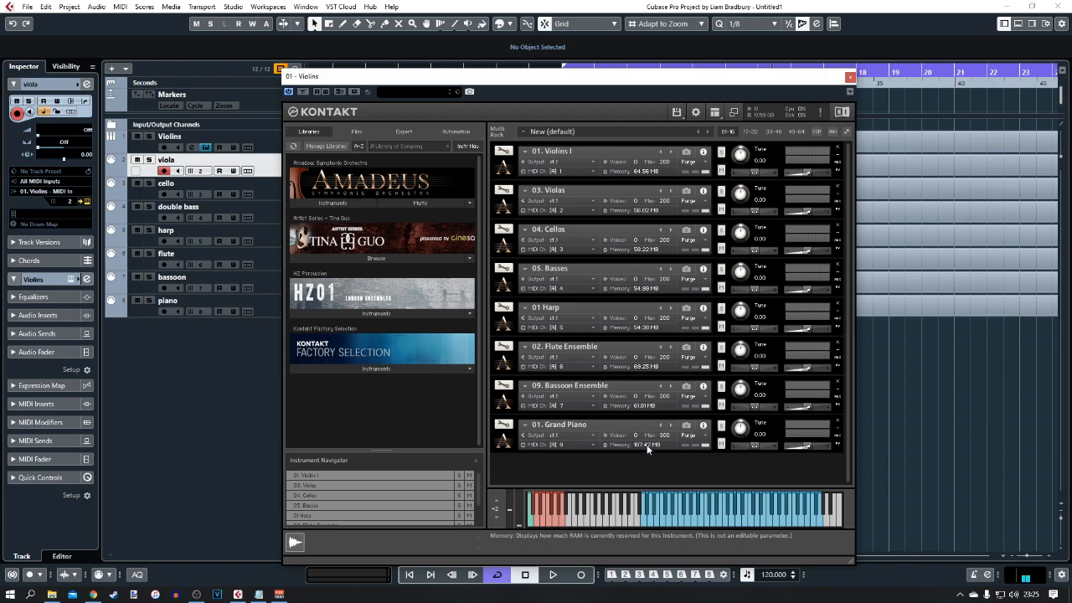
drag(598, 81, 265, 156)
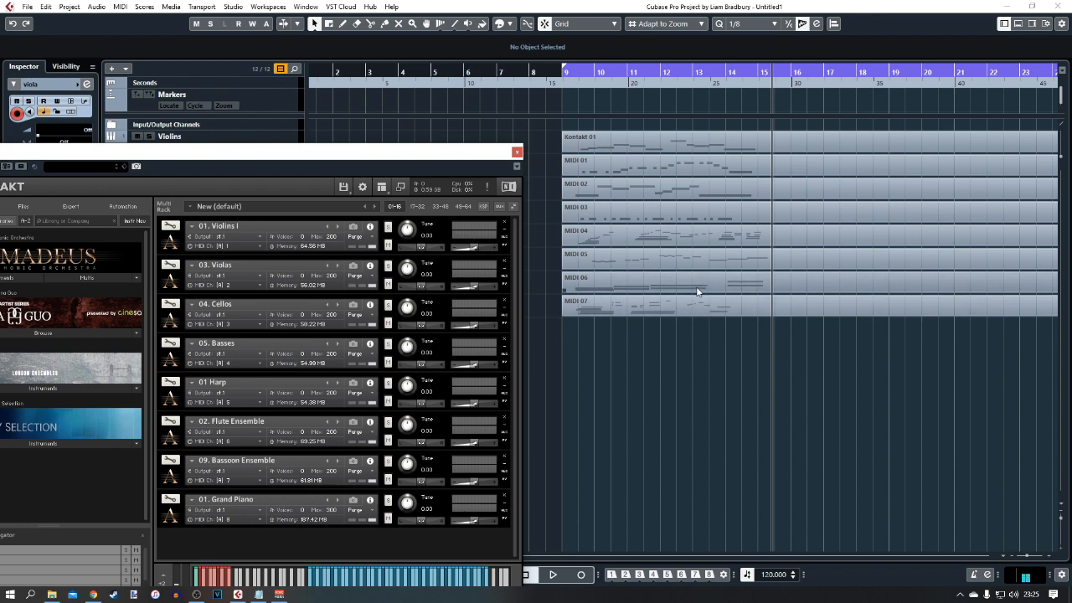
drag(355, 152, 641, 94)
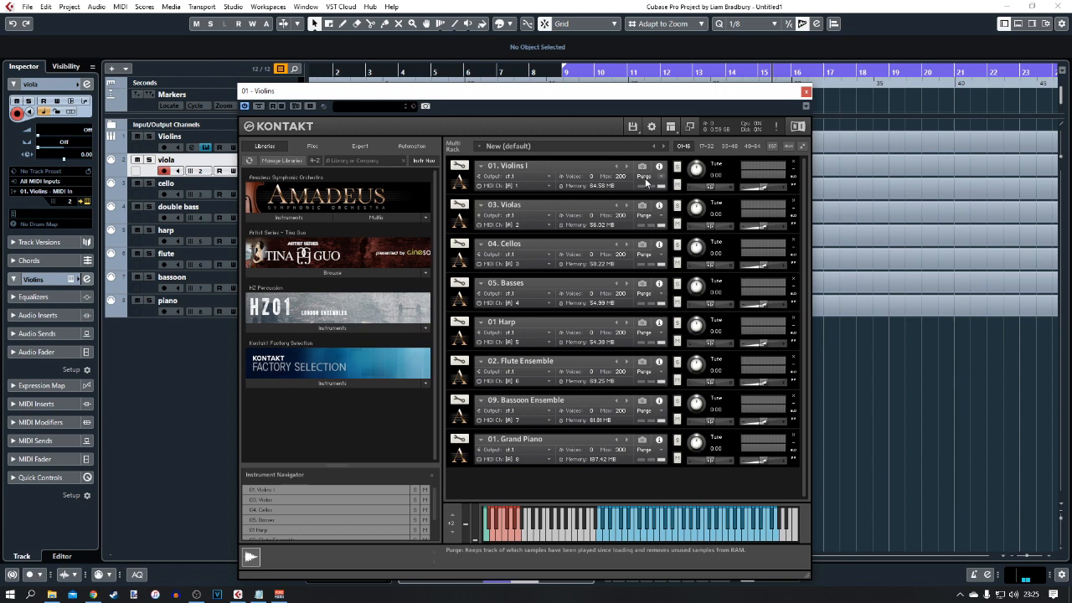
- Purge all samples of 01. Violins I, and purge the samples of all loaded Kontakt instruments with a global purge
click(647, 178)
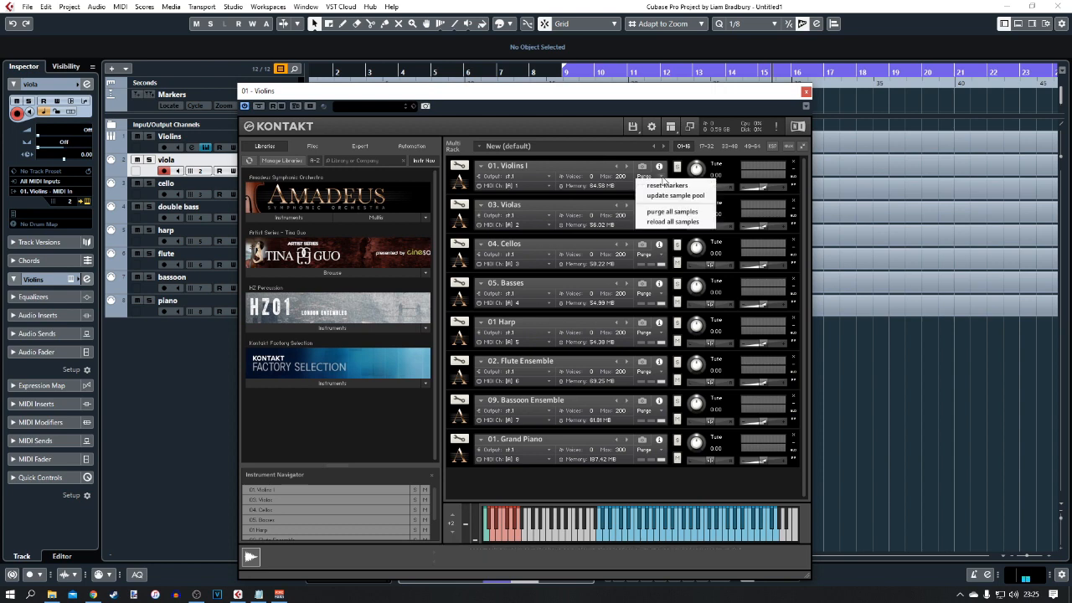
click(673, 212)
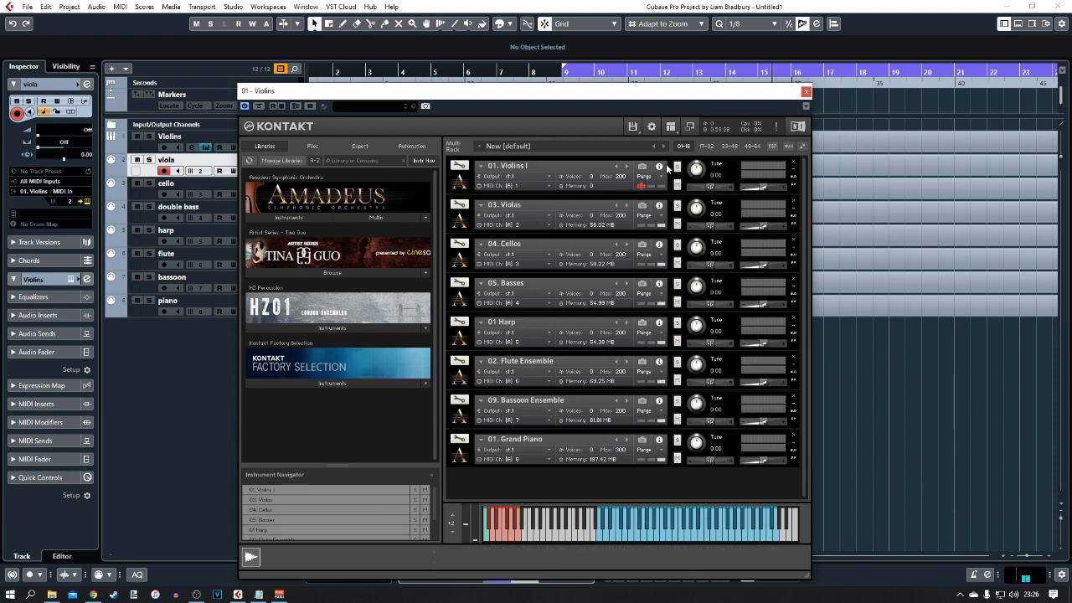
click(633, 128)
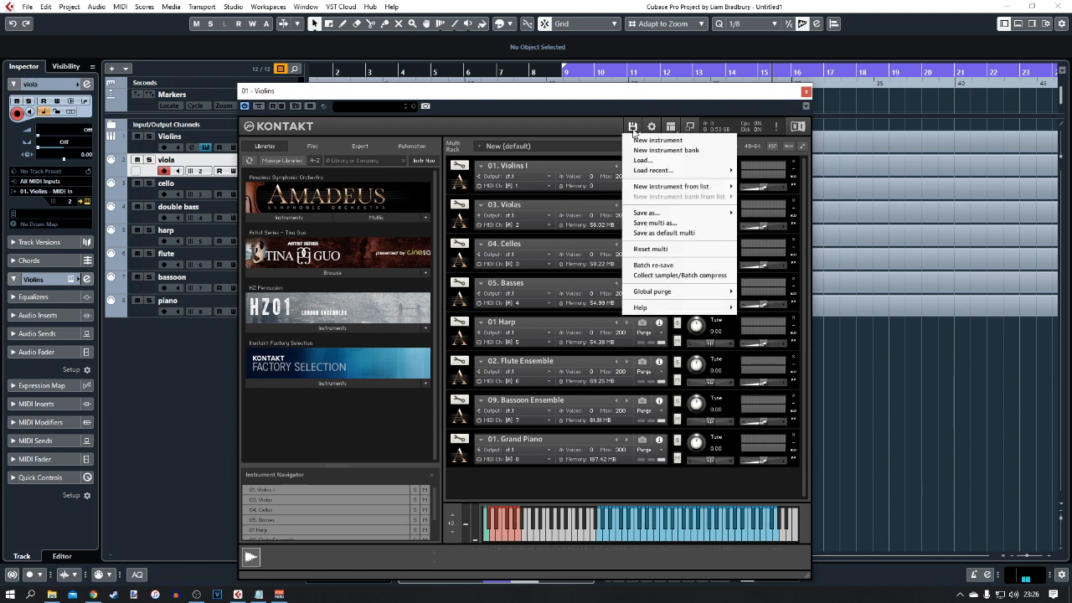
mouse_move(684, 296)
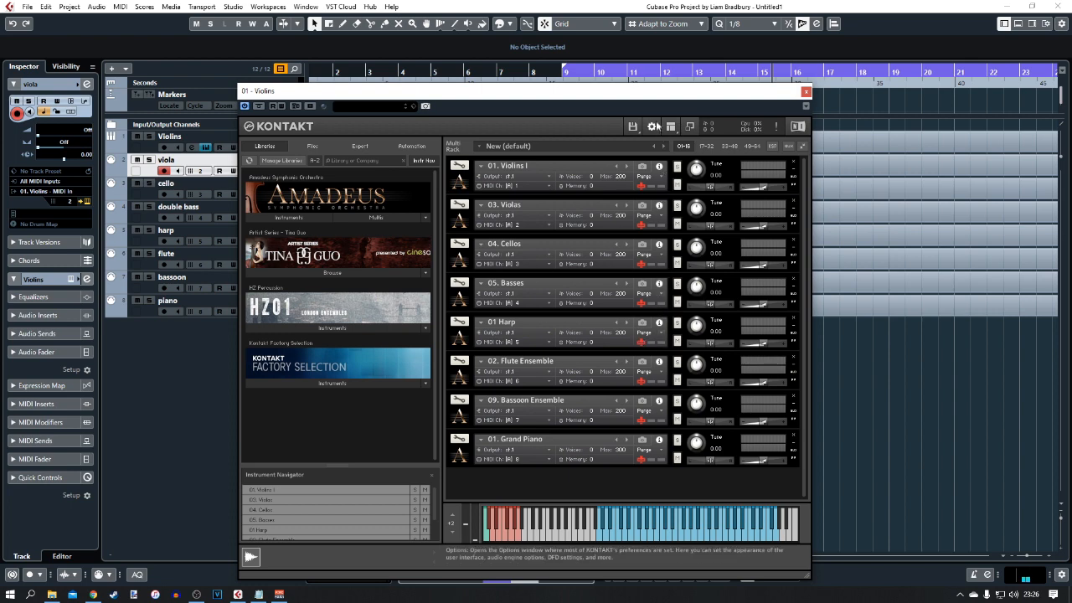
- Play the project from bar 9 so the purged Kontakt instruments load only the samples their parts use
click(571, 76)
key(space)
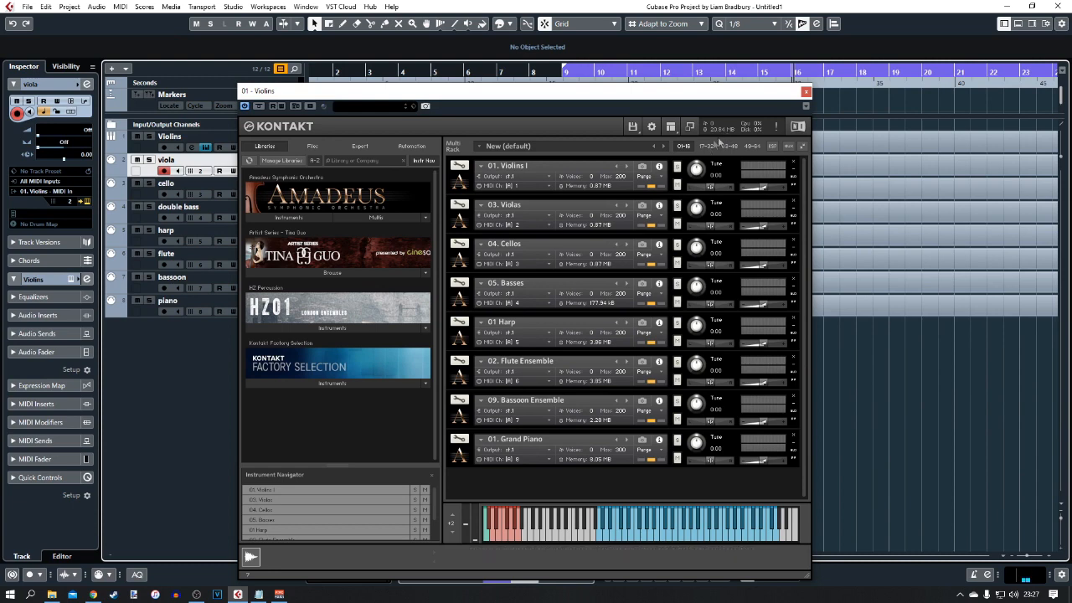
drag(622, 97, 644, 106)
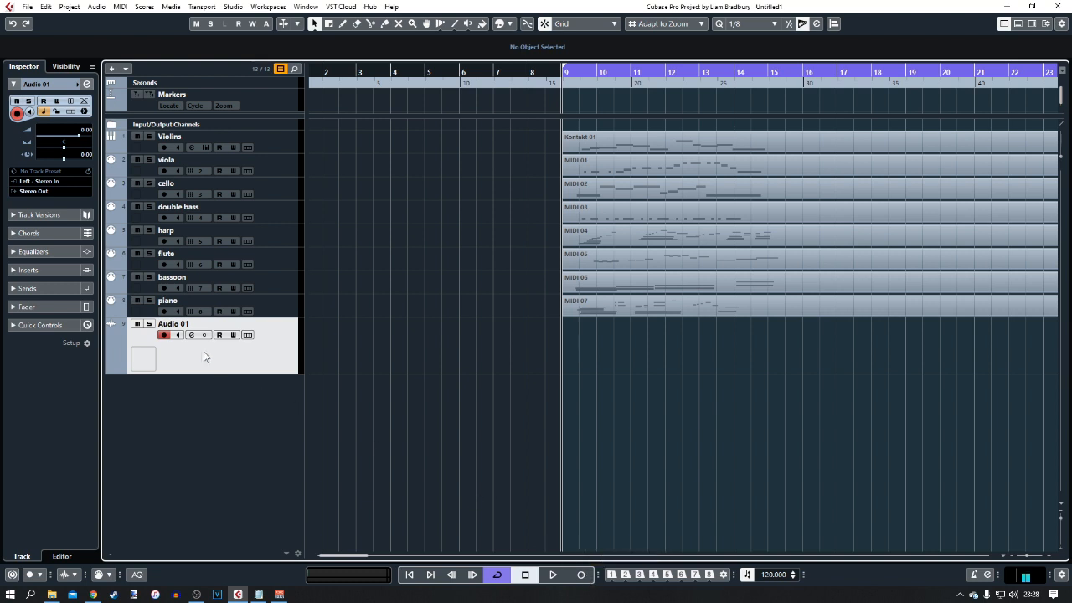
- Record four short audio takes in succession on the Audio 01 track, starting at bar 9
click(582, 575)
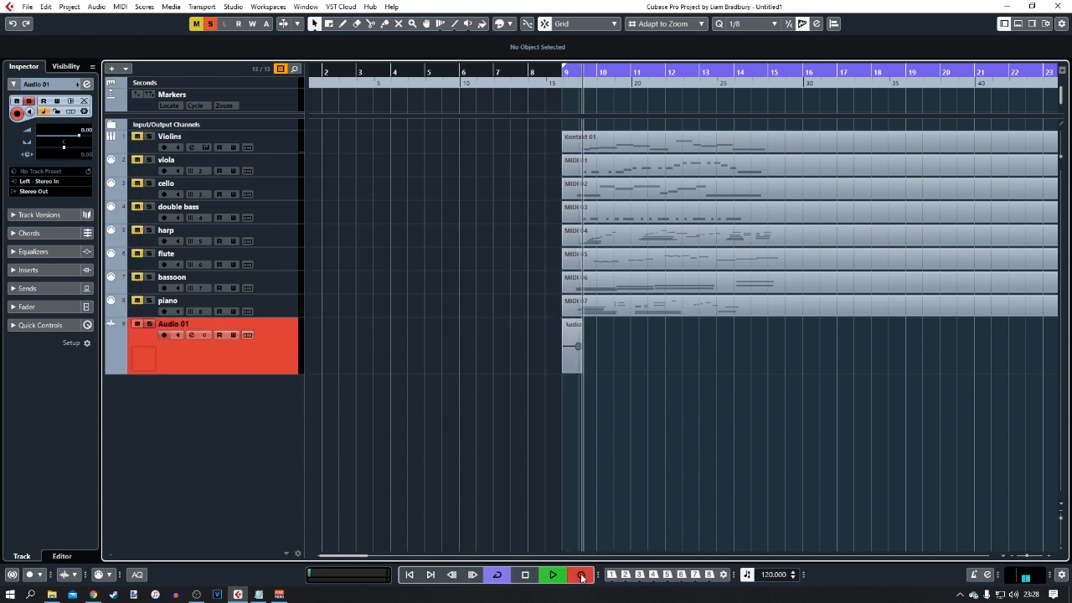
click(582, 575)
key(space)
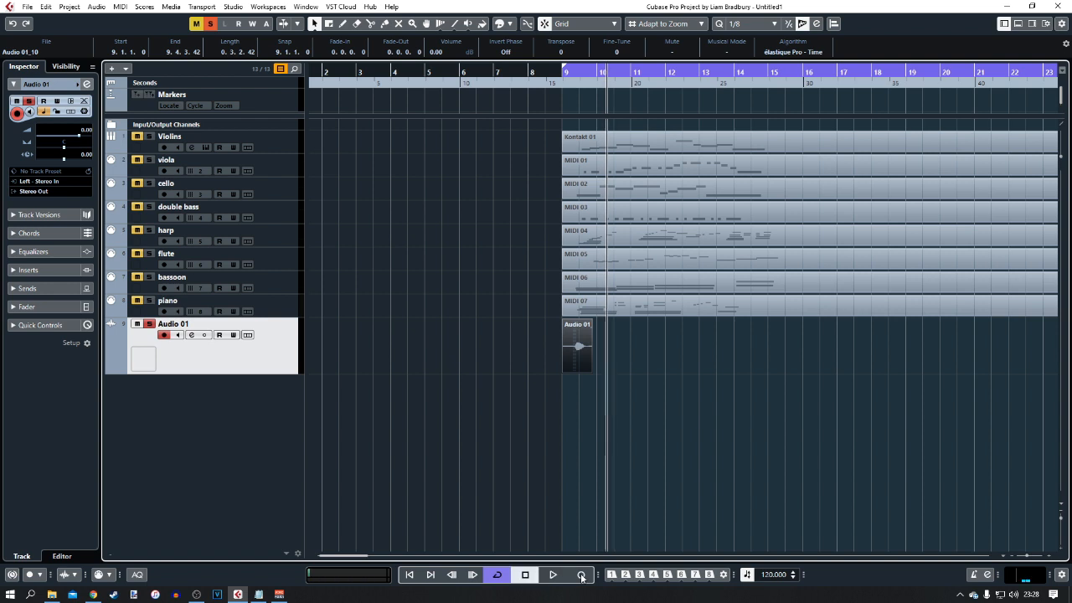
click(581, 574)
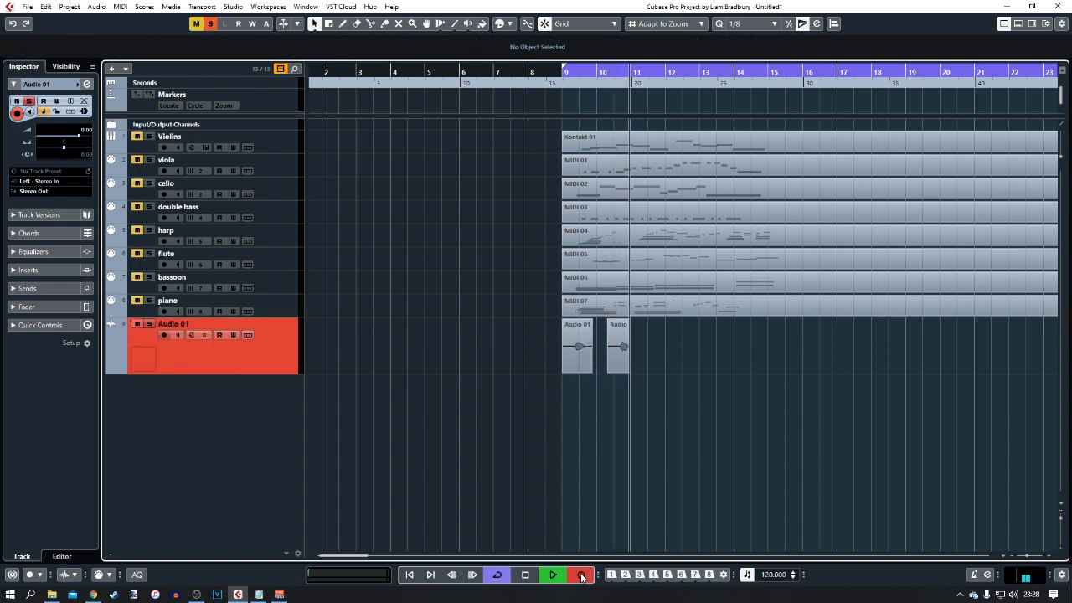
click(581, 574)
key(space)
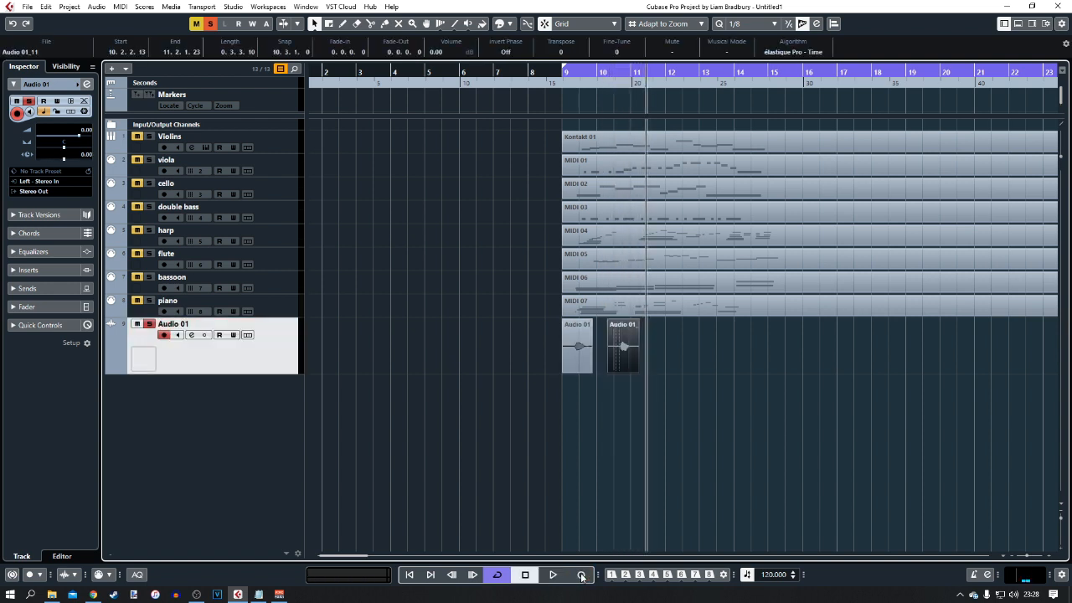
click(582, 575)
click(581, 574)
key(space)
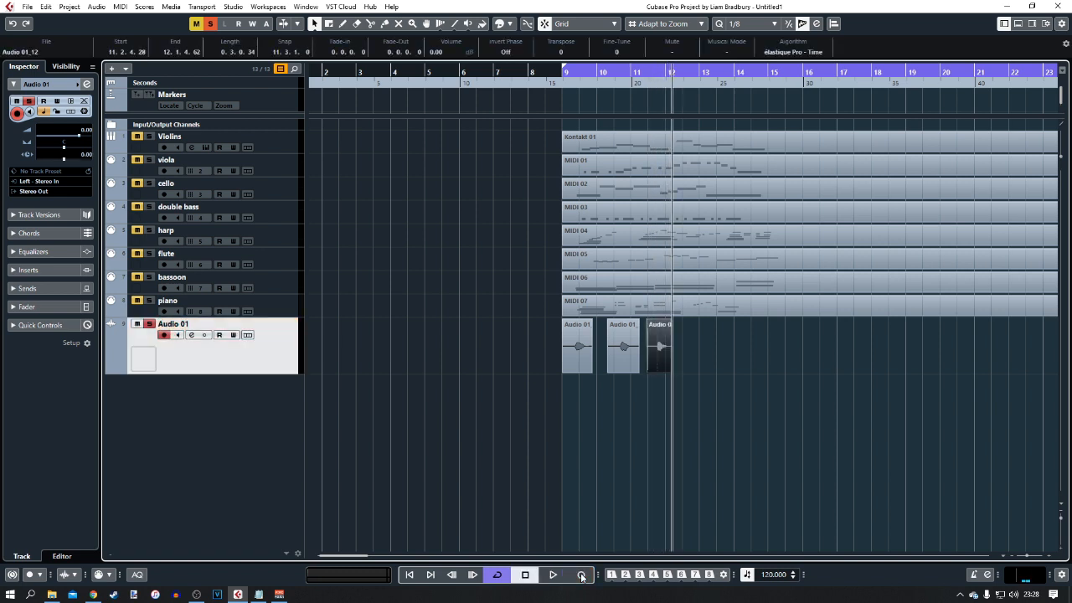
click(581, 575)
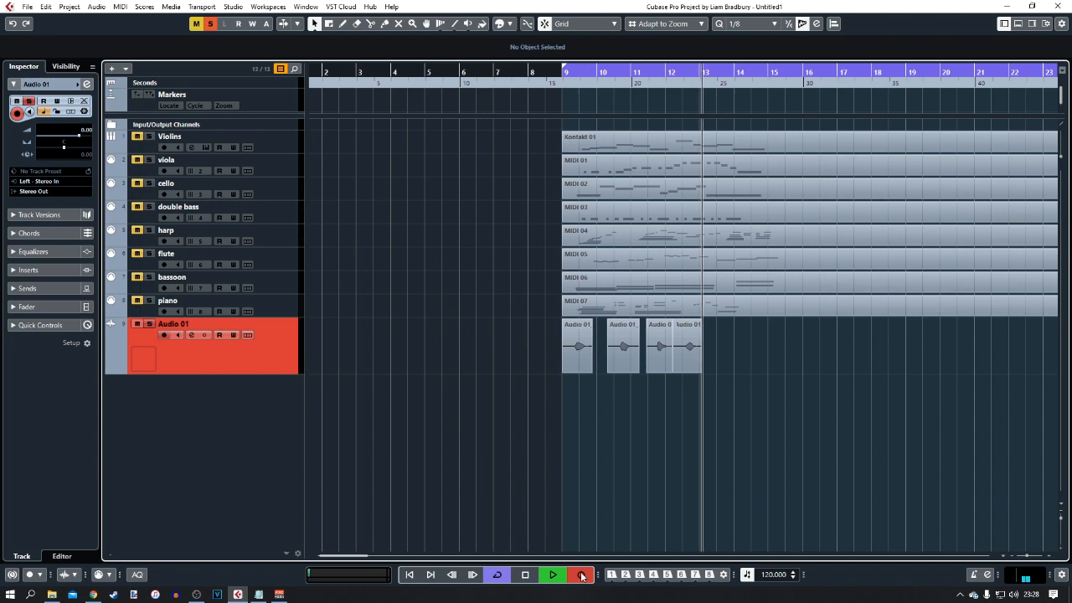
key(space)
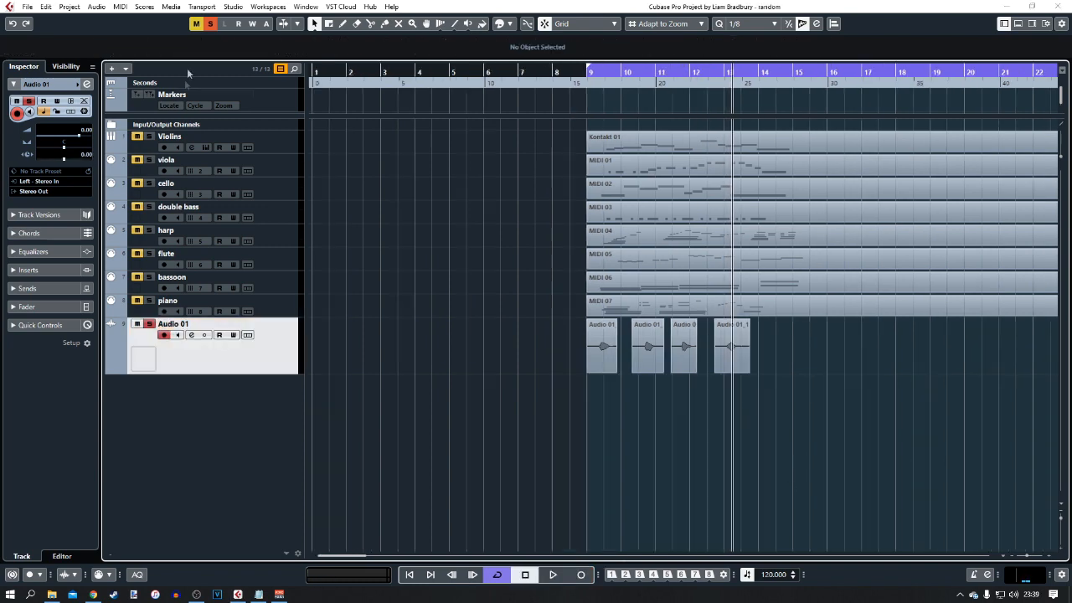
- Show the Audio 01_11 recording in Explorer from the Pool, and select the files Audio 01_10 to Audio 01_13
click(96, 8)
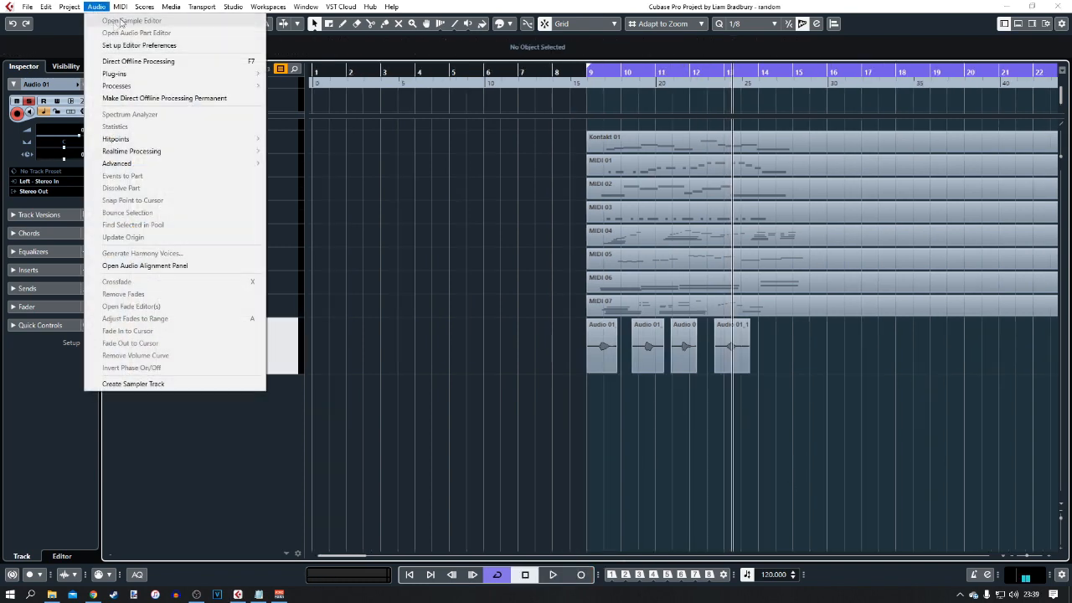
click(184, 19)
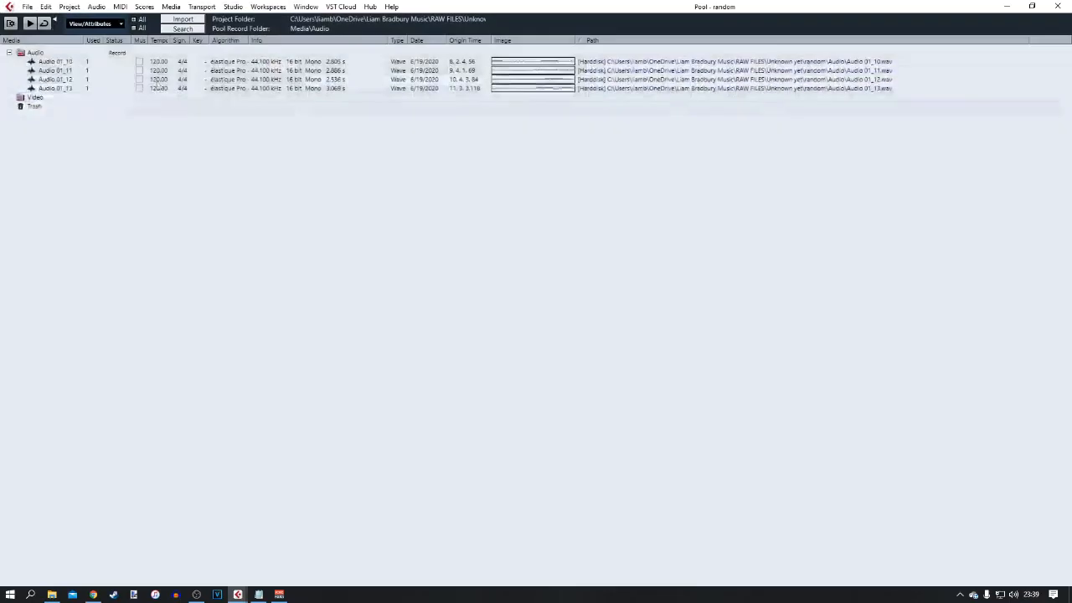
right_click(57, 72)
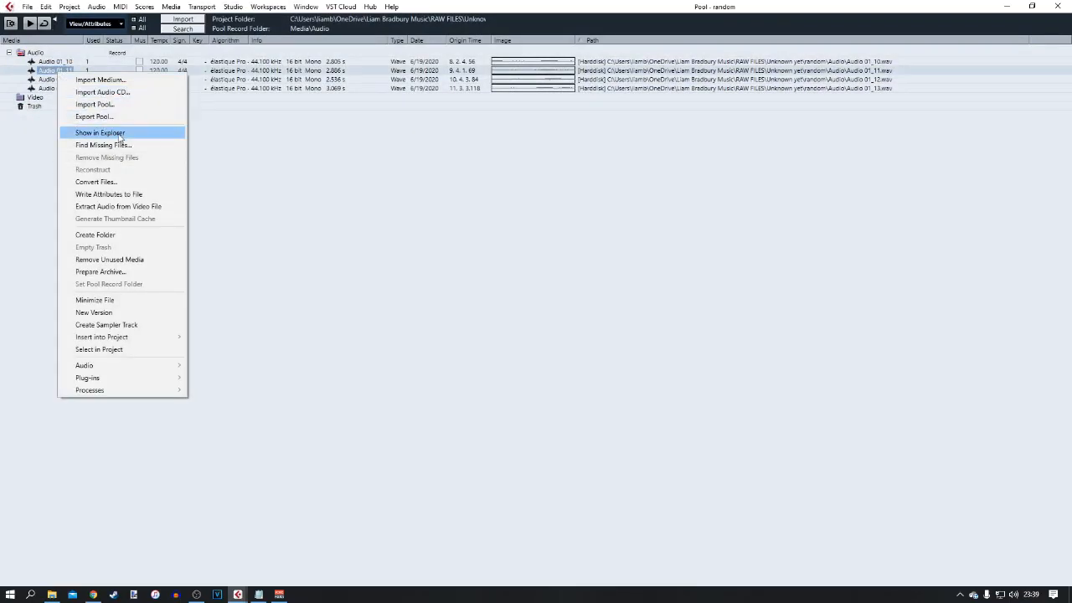
click(119, 138)
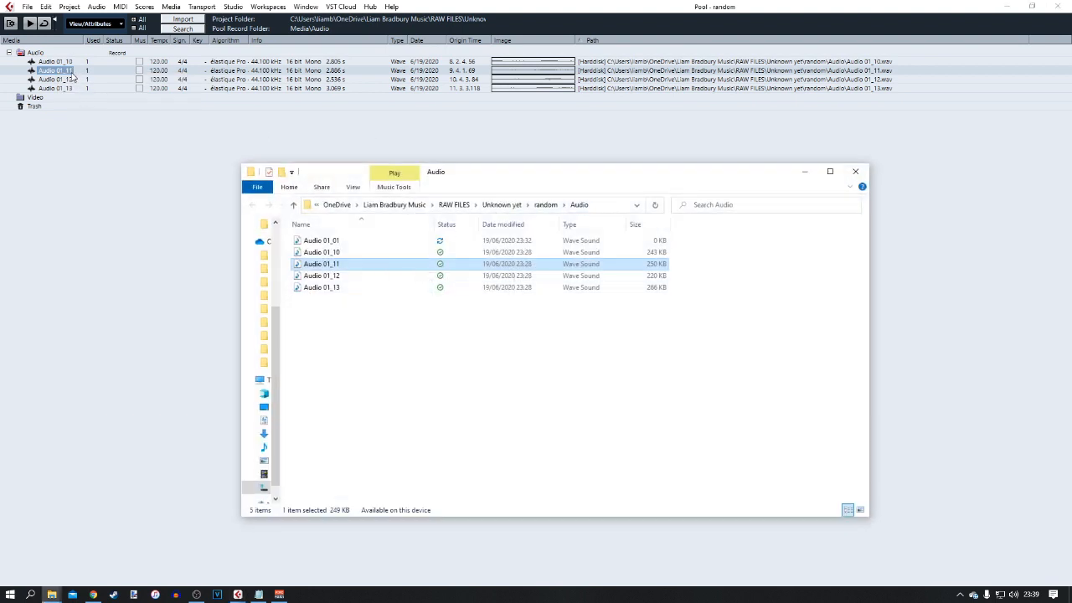
drag(361, 309, 321, 256)
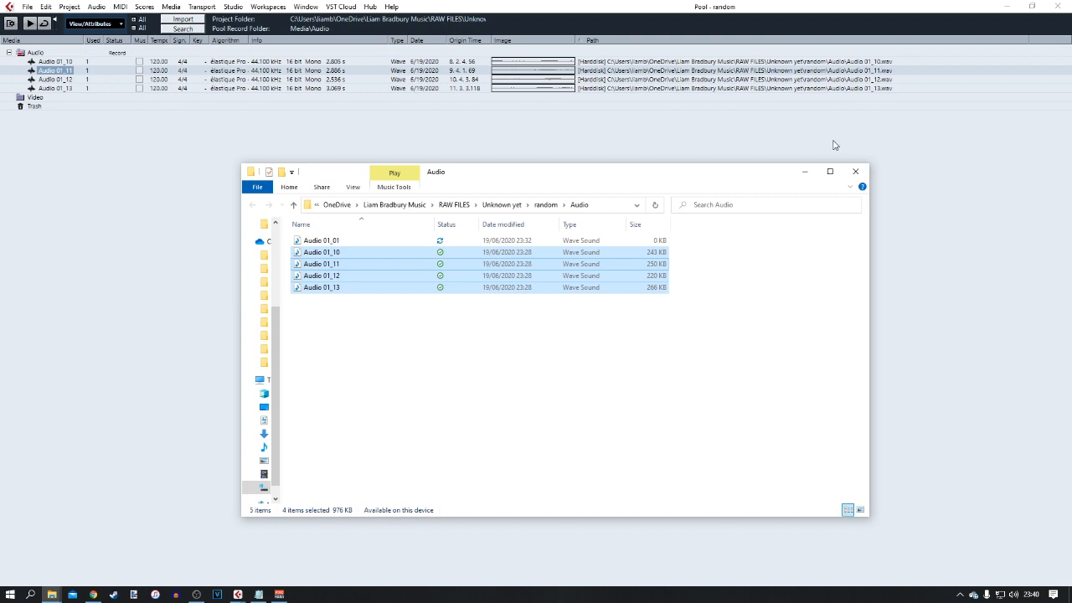
- Bounce the four recordings on the Audio 01 track into one audio file, replacing the original events
click(810, 176)
click(1057, 6)
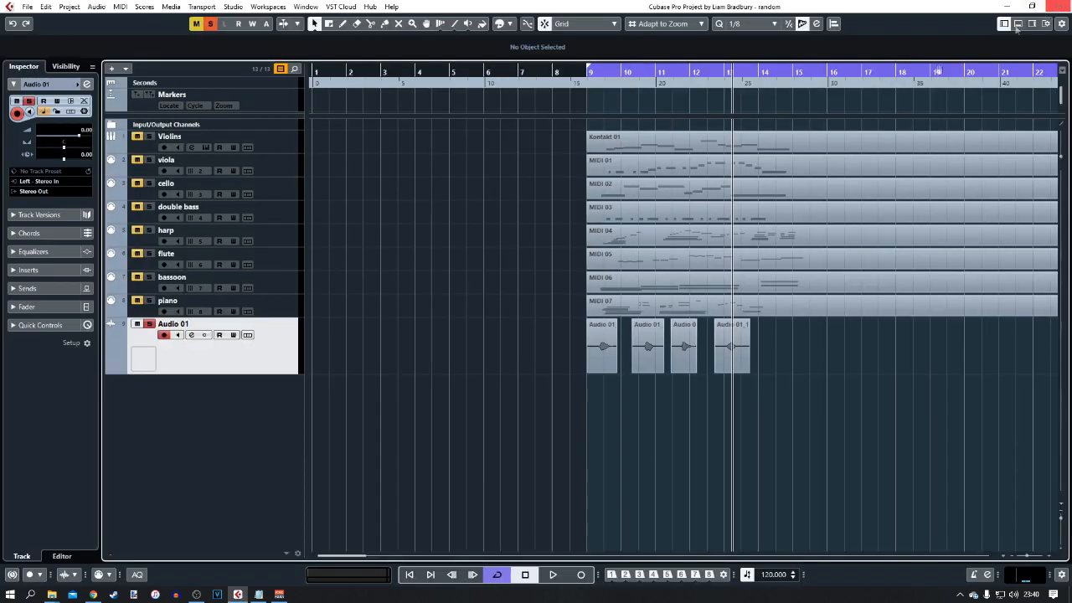
drag(540, 341, 810, 371)
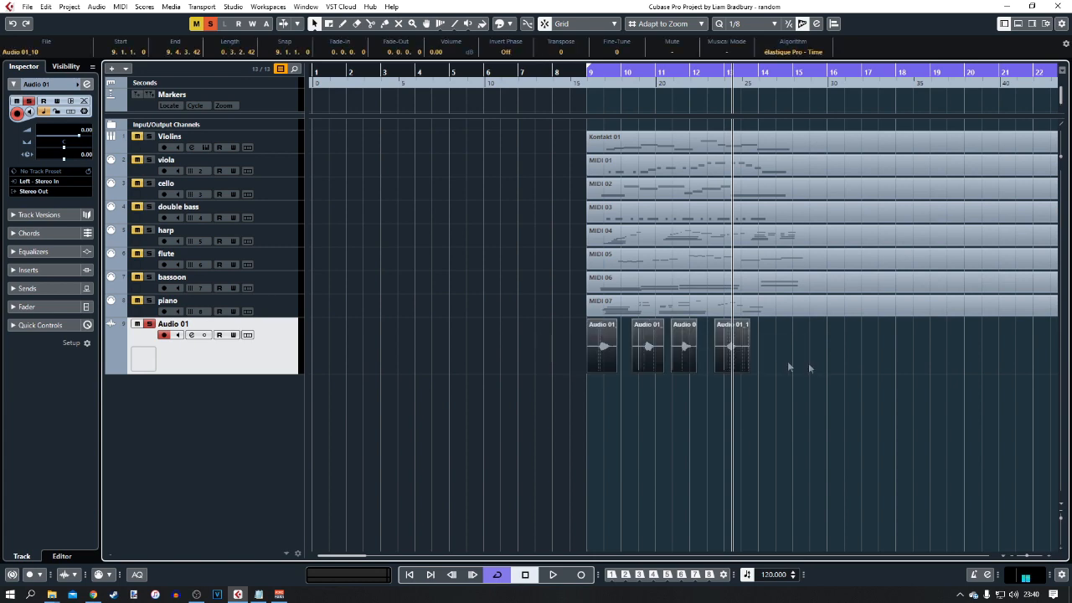
click(95, 7)
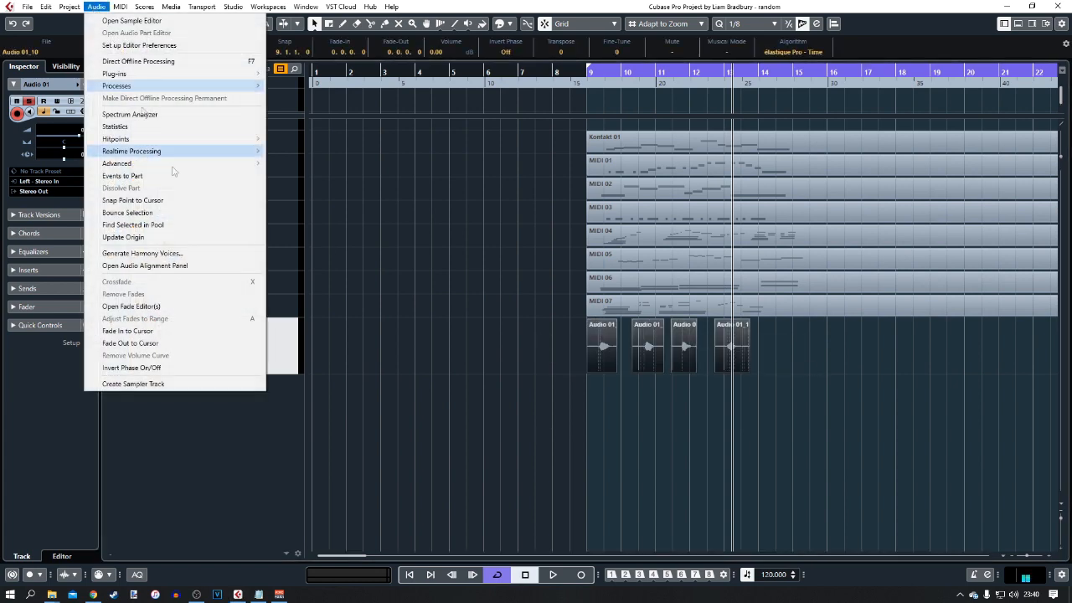
click(144, 214)
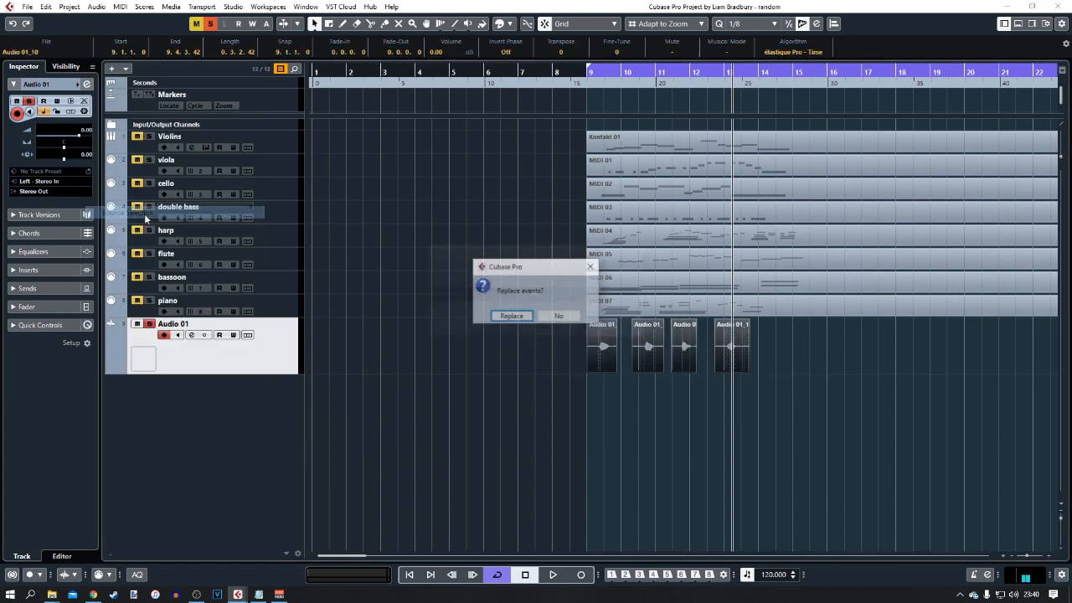
click(513, 319)
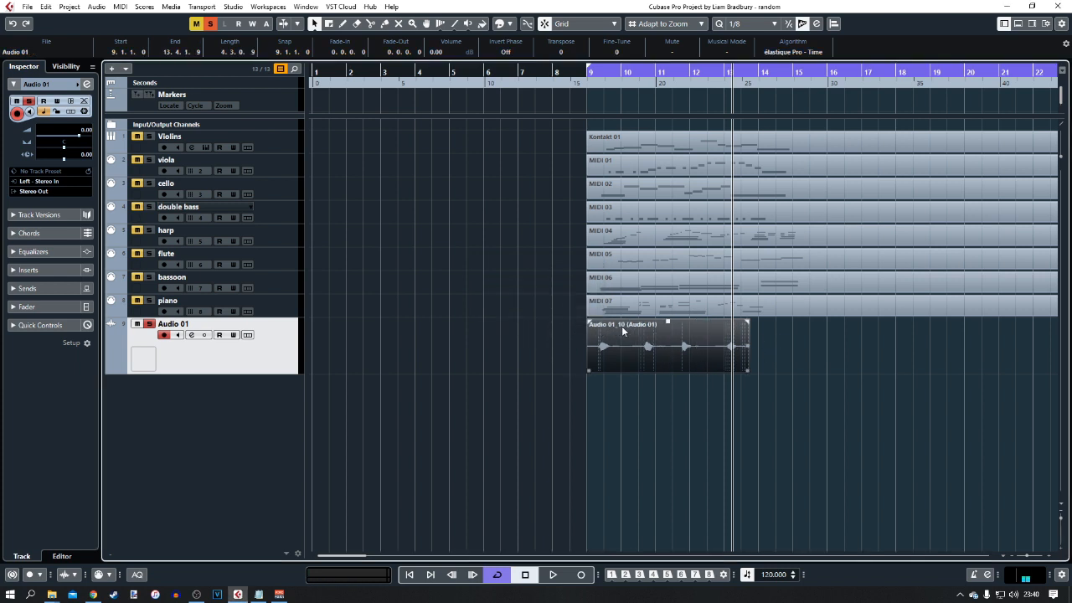
- Remove the unused media from the Pool by moving it to the Trash folder
click(171, 7)
click(201, 20)
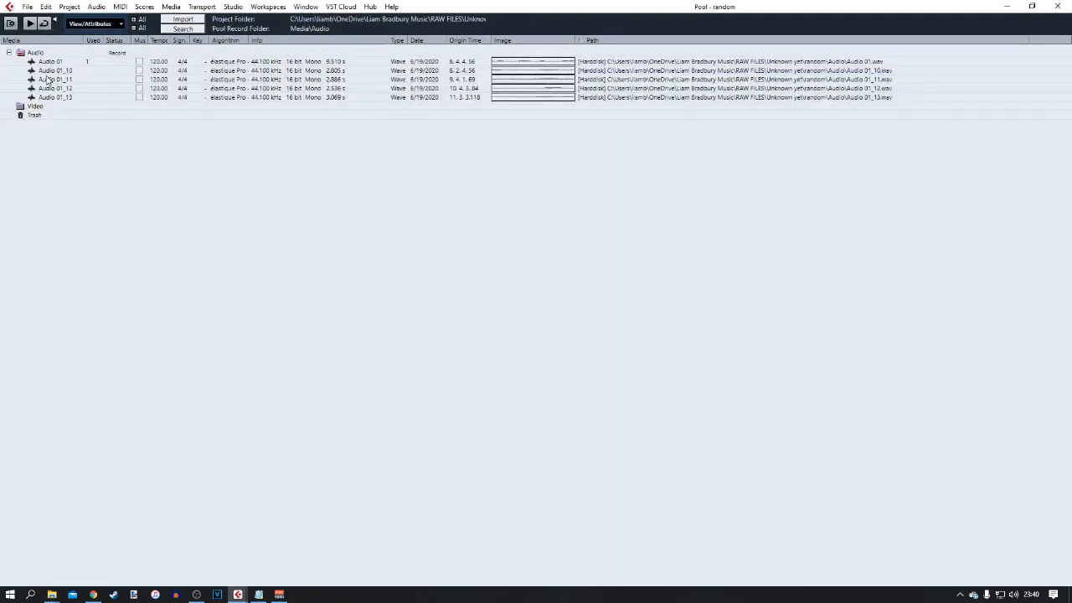
right_click(46, 72)
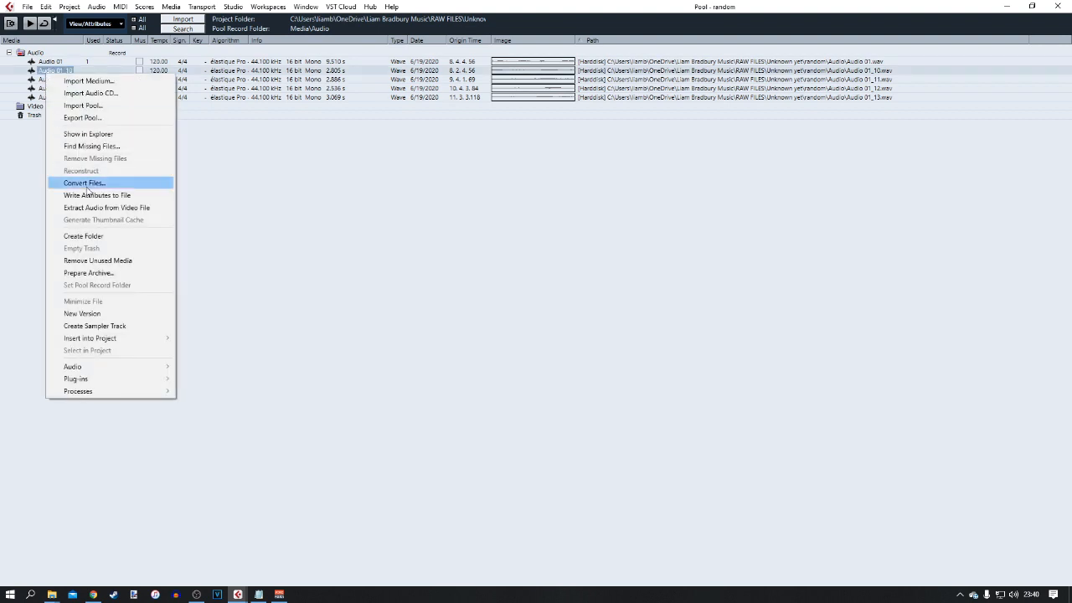
click(110, 265)
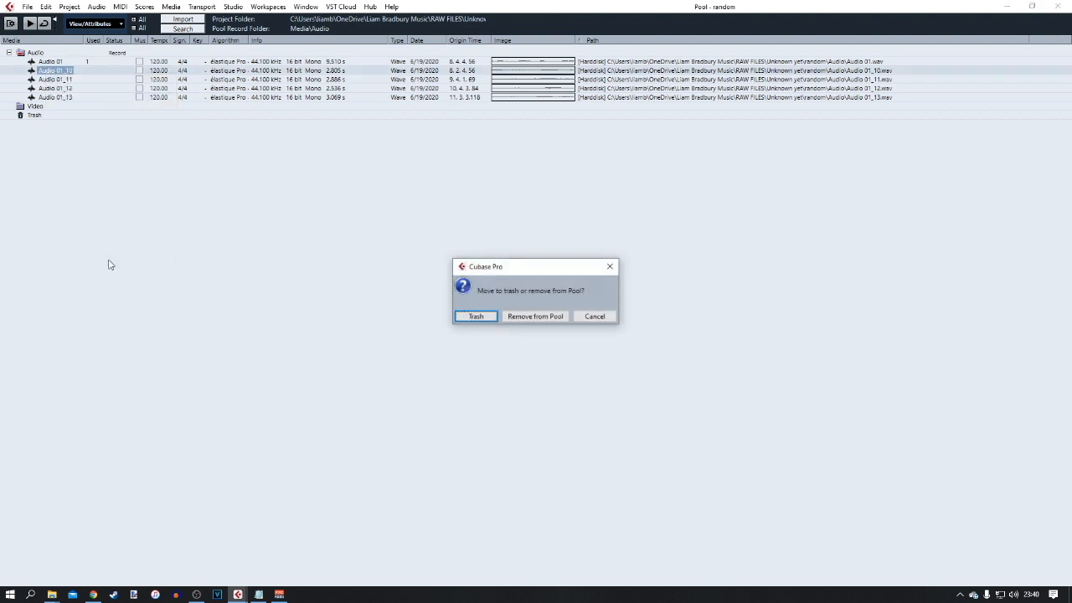
click(476, 317)
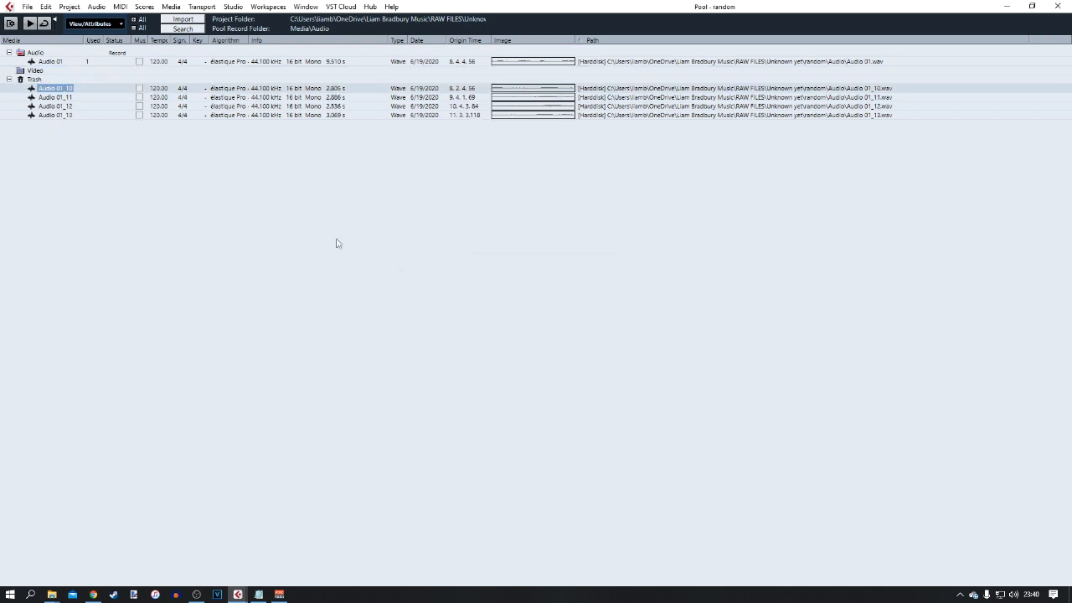
- Empty the Pool's Trash and erase its files from the hard disk
right_click(33, 79)
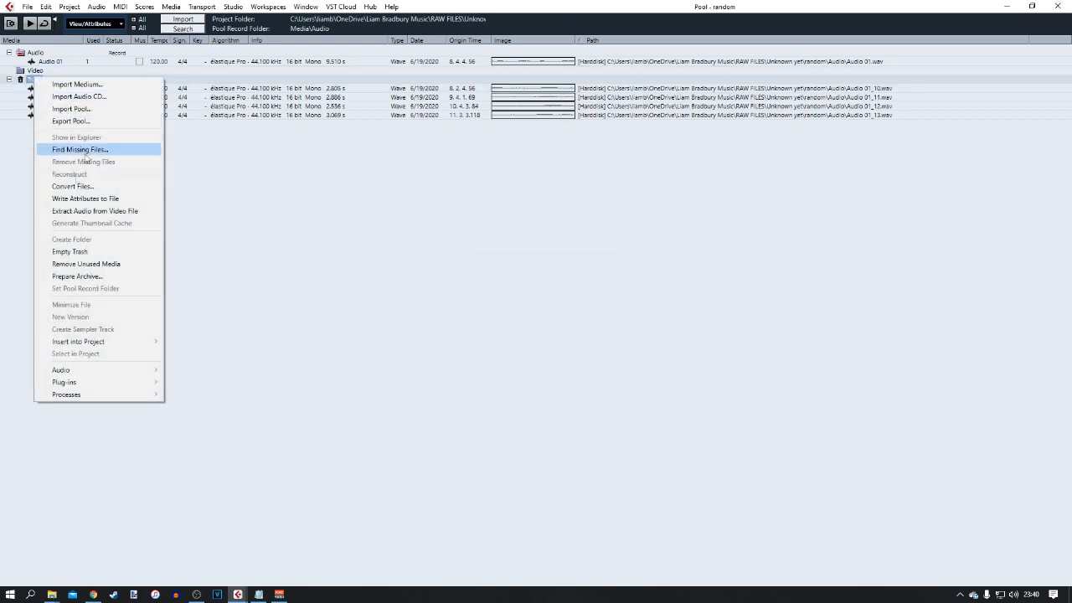
click(89, 253)
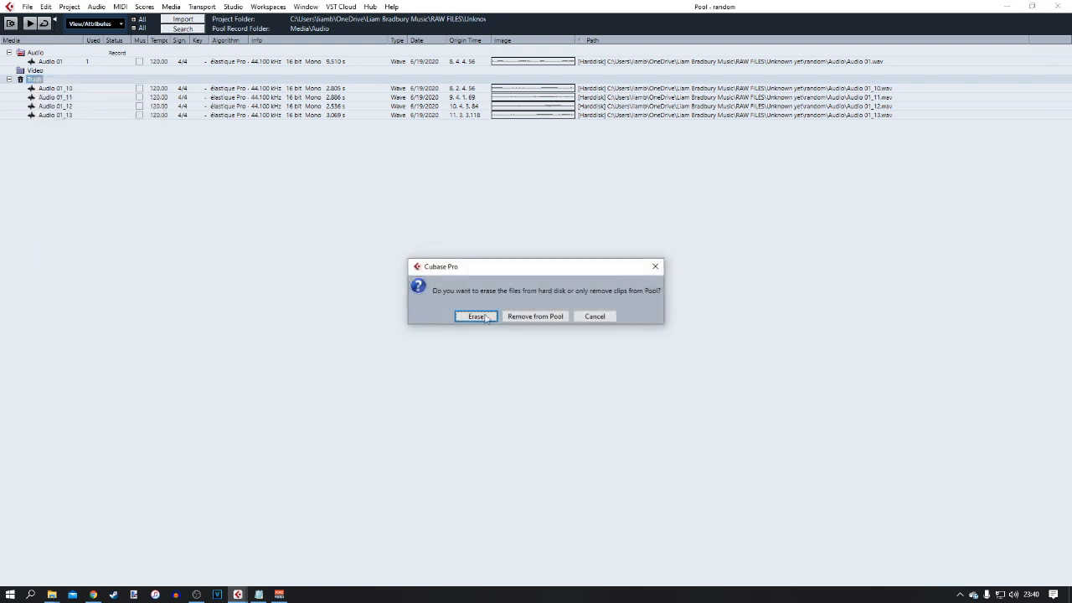
click(476, 317)
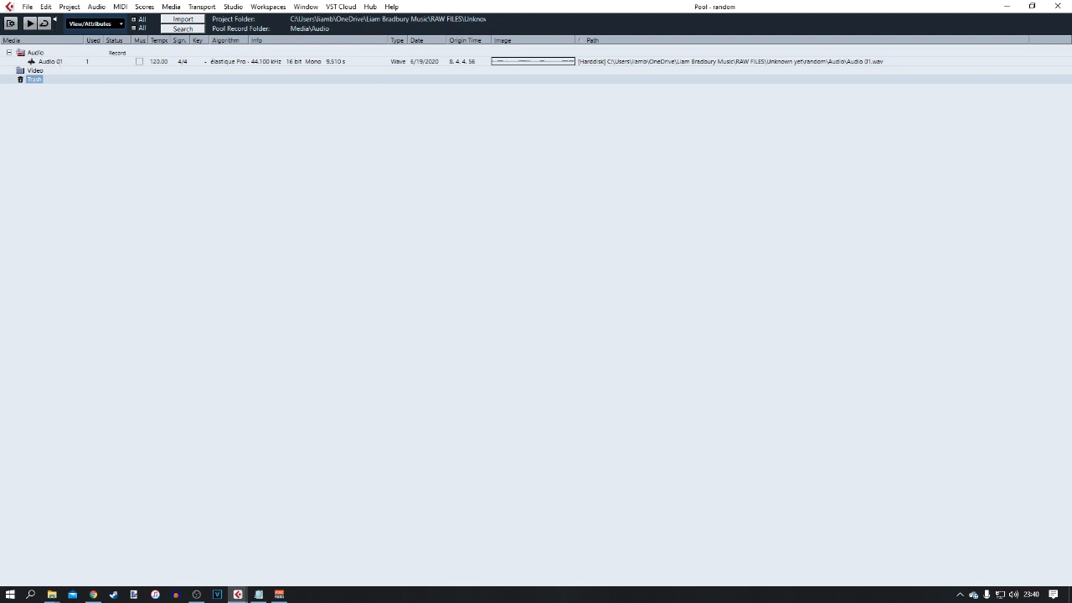
- Show the bounced Audio 01 file in Explorer from the Pool, and return to the project
right_click(52, 64)
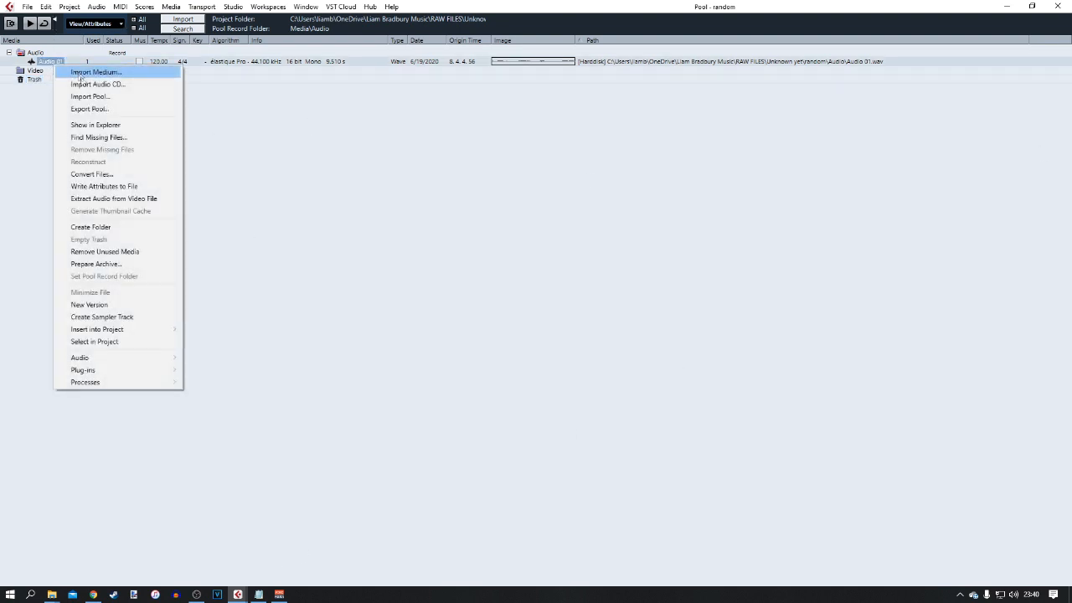
click(109, 125)
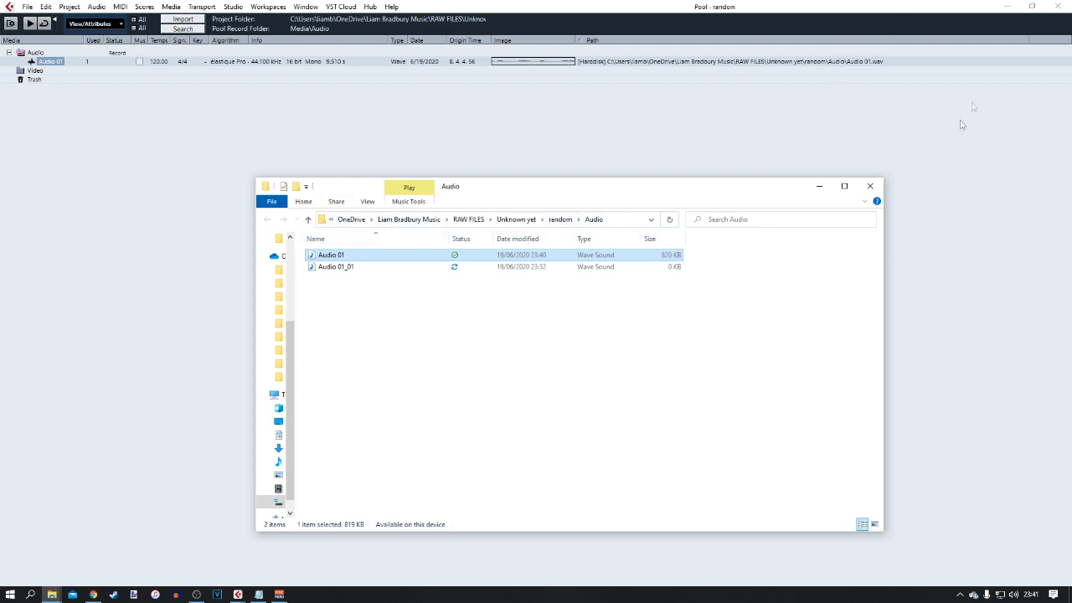
click(1056, 8)
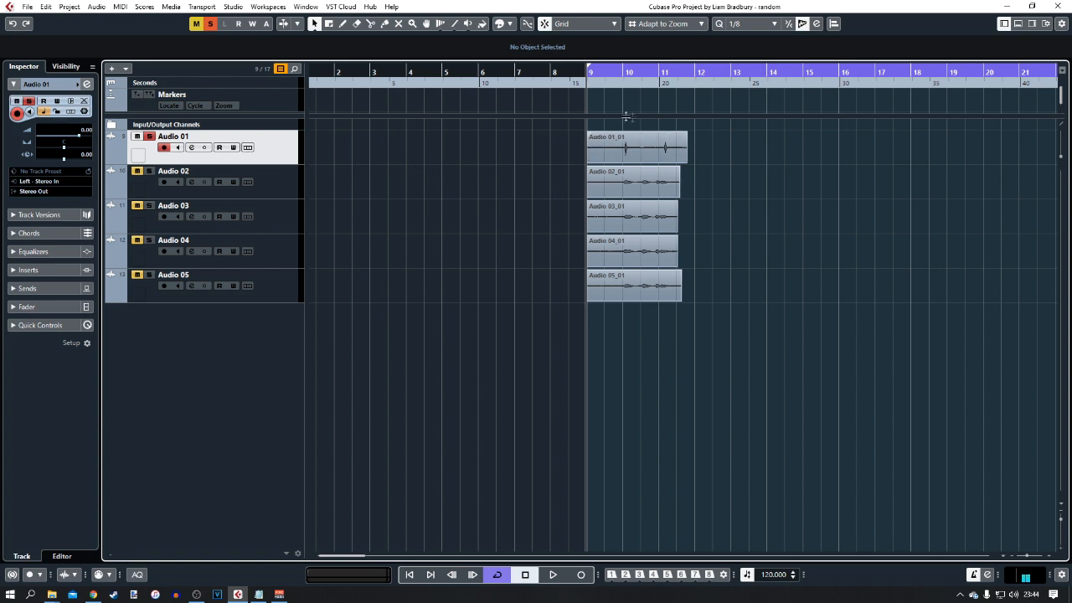
- Play the soloed Audio 01 recording from bar 9, and turn off the track's solo
key(space)
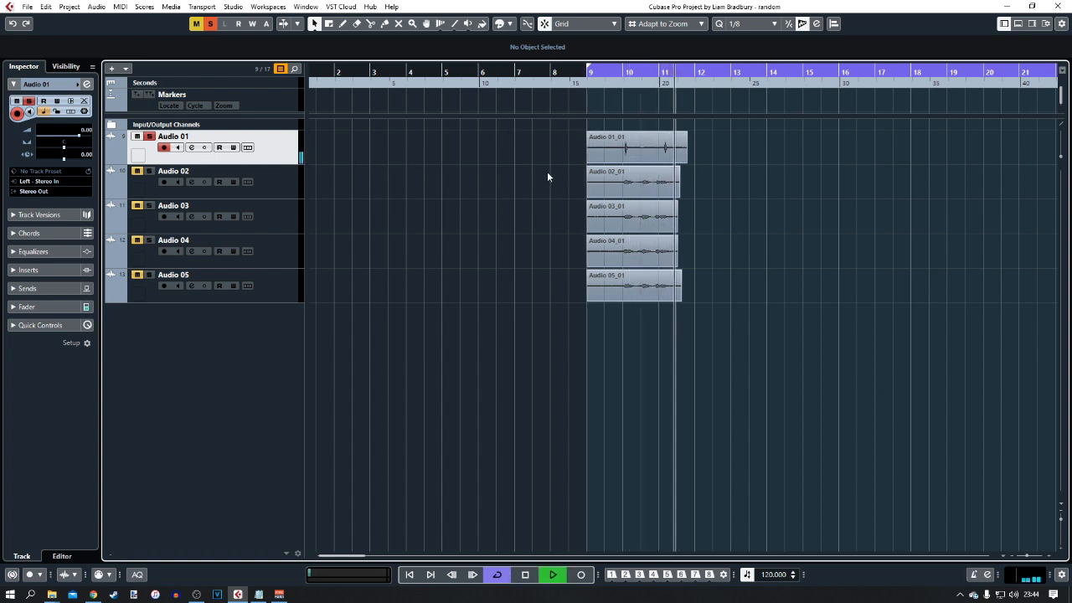
key(space)
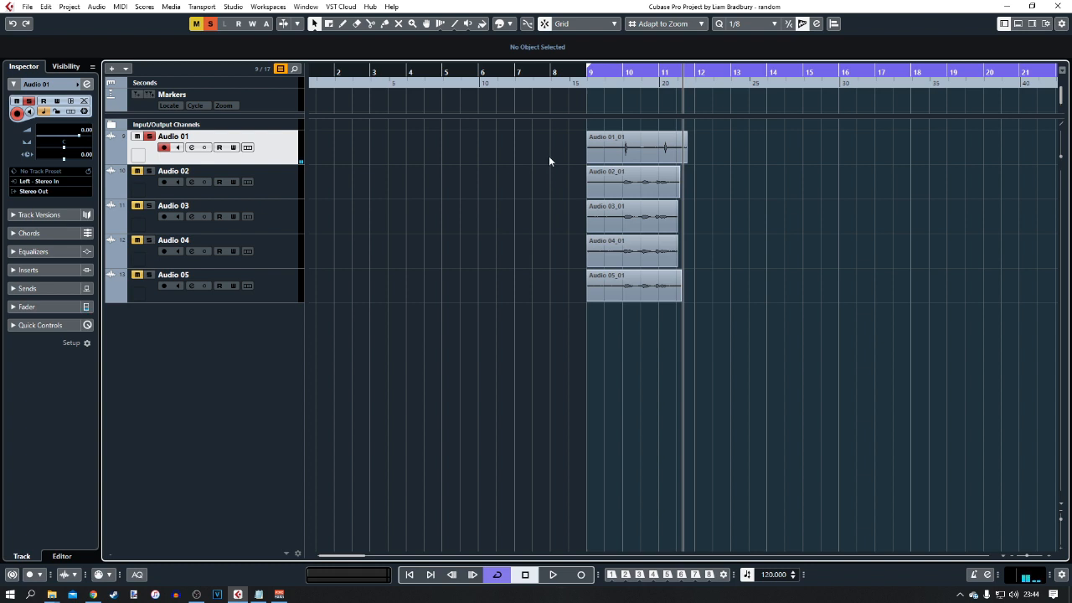
drag(533, 145, 713, 291)
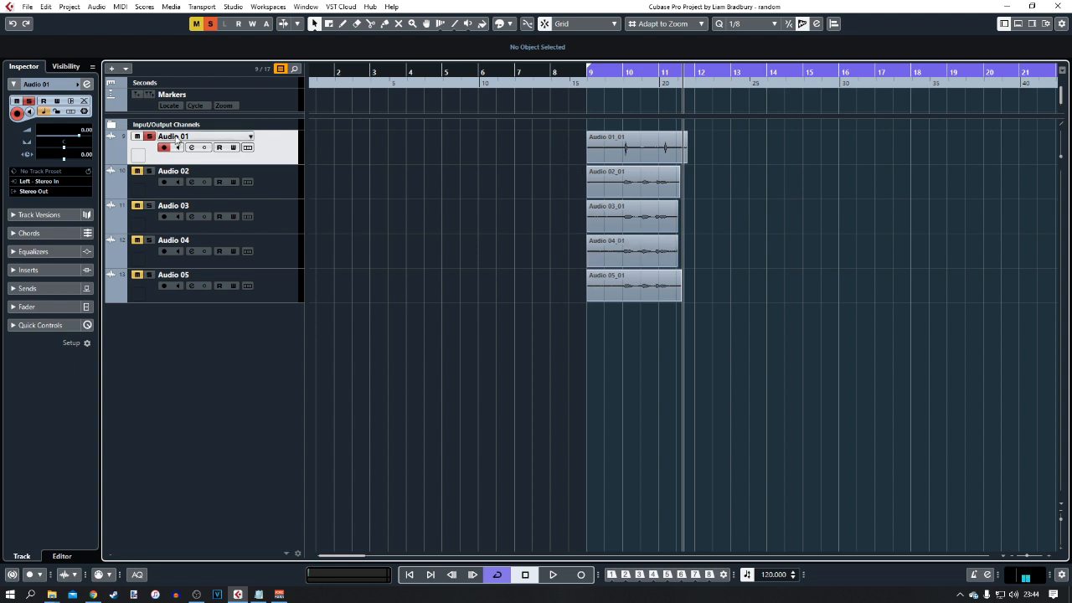
click(150, 137)
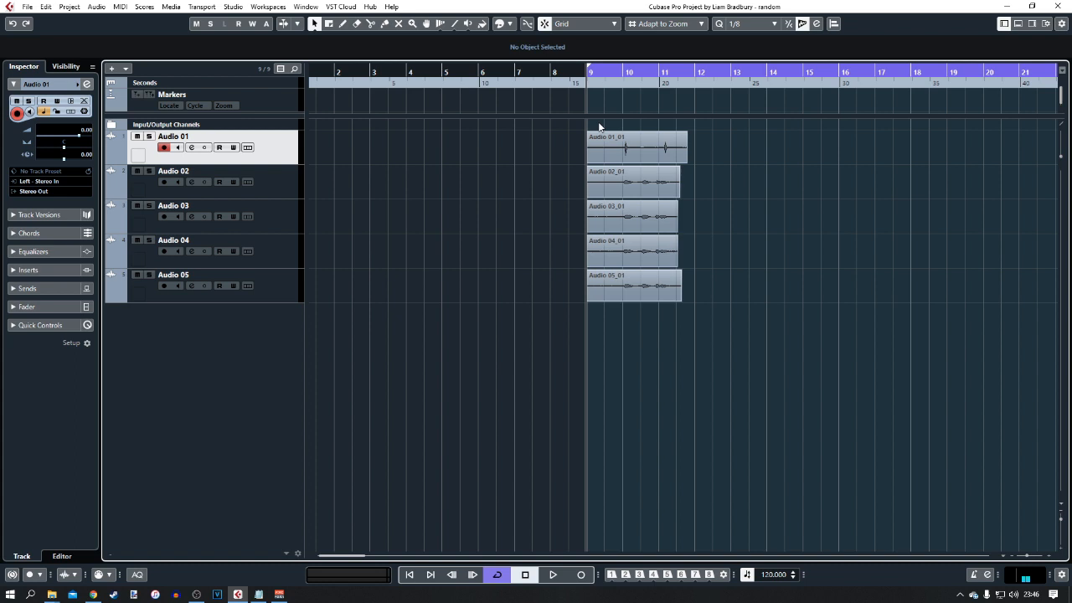
- Play the Audio 01 to Audio 05 recordings together from bar 9 to check their timing
key(space)
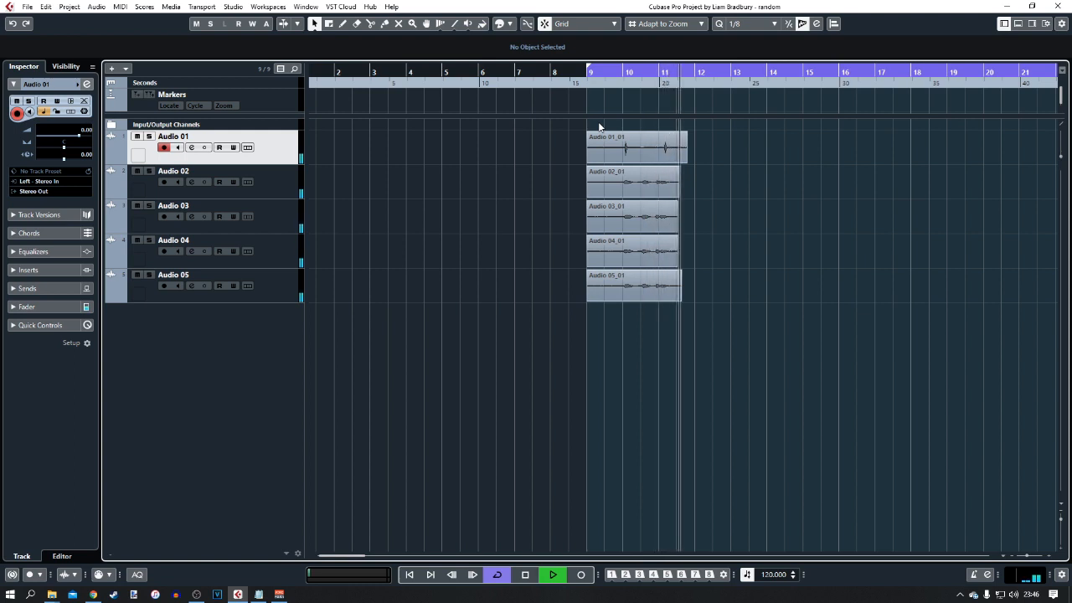
key(space)
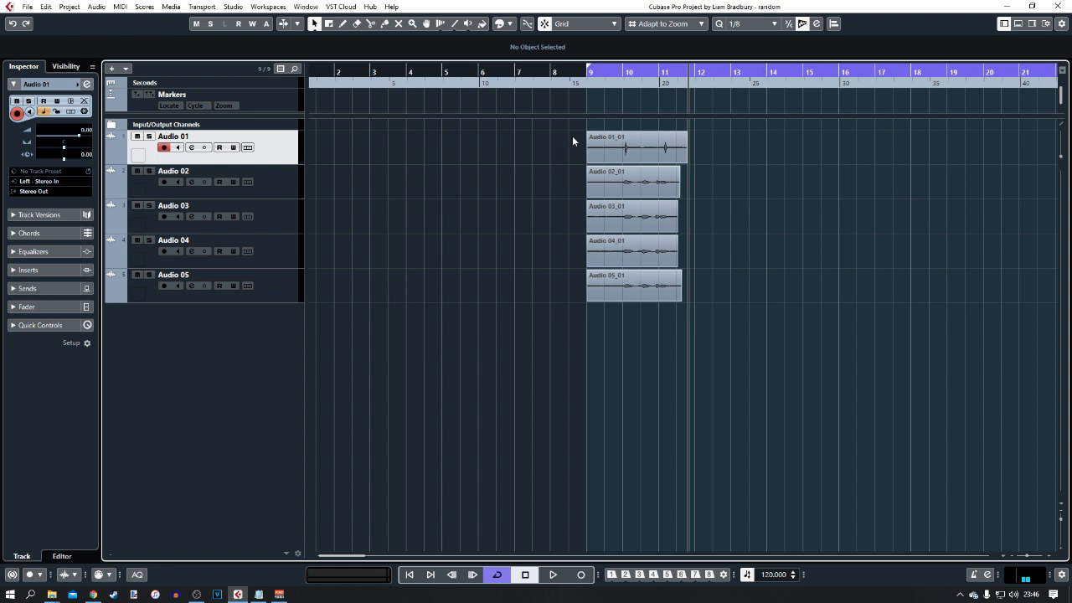
- Open the Audio Alignment Panel and add the Audio 01_01 event as the alignment reference
click(614, 151)
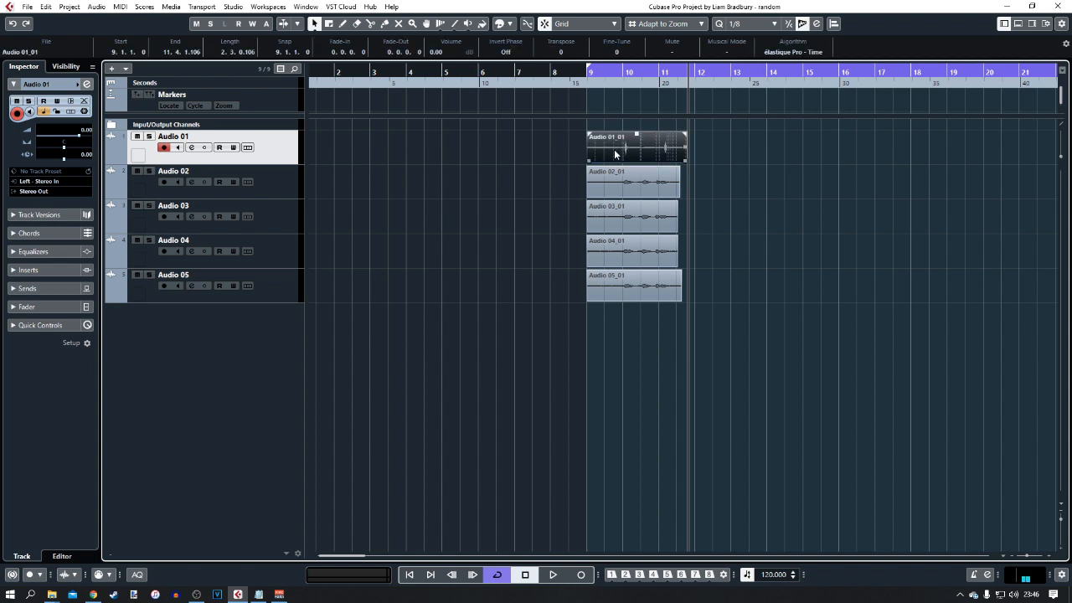
click(834, 23)
drag(988, 193, 829, 145)
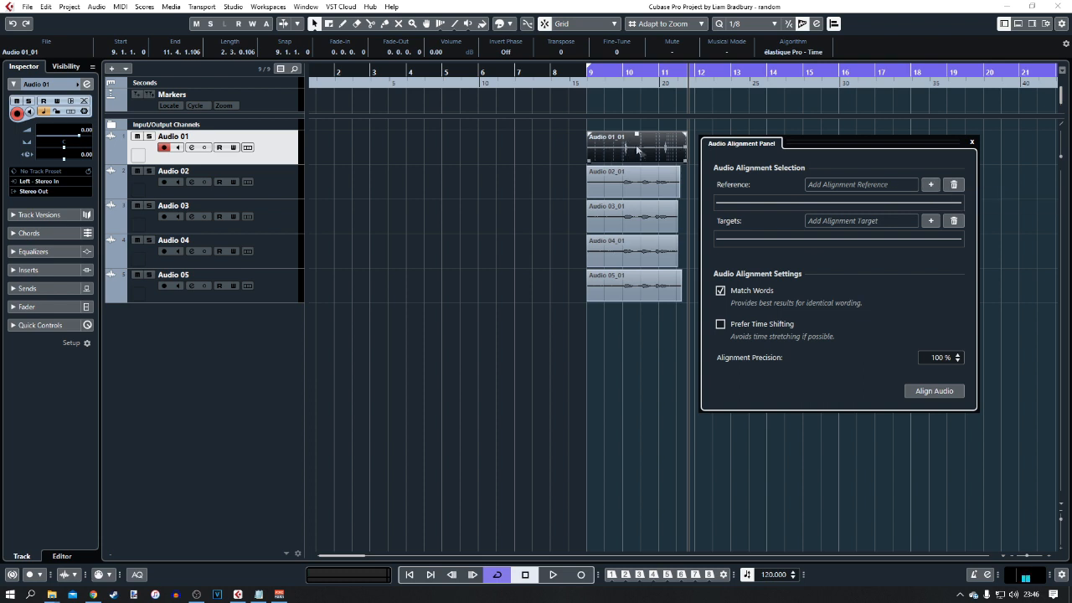
click(931, 185)
- Add the events Audio 02_01 to Audio 05_01 as alignment targets and align them to the reference
drag(566, 178, 661, 294)
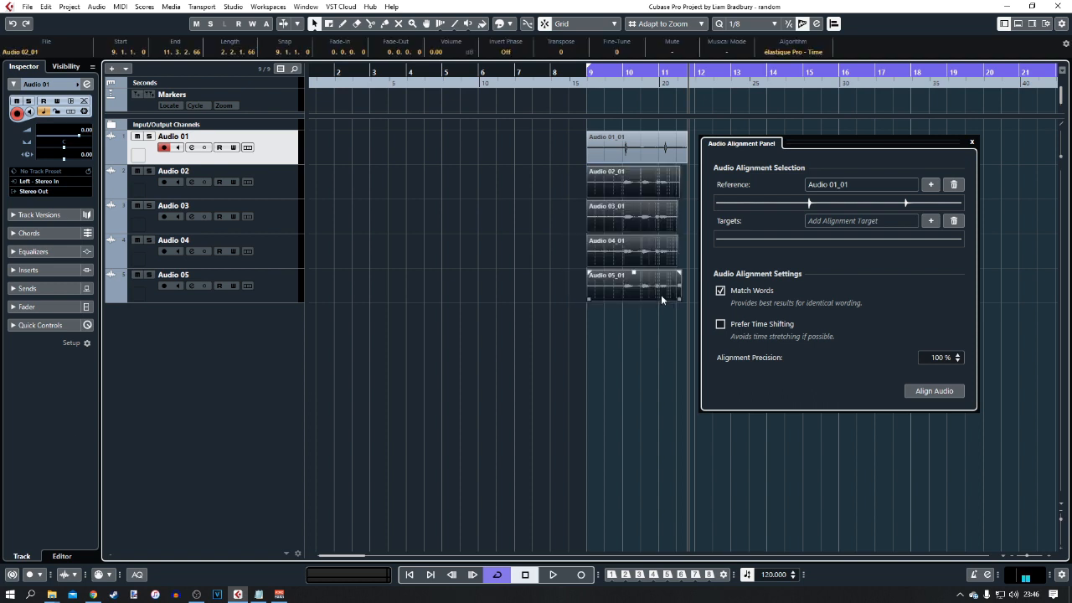
click(930, 222)
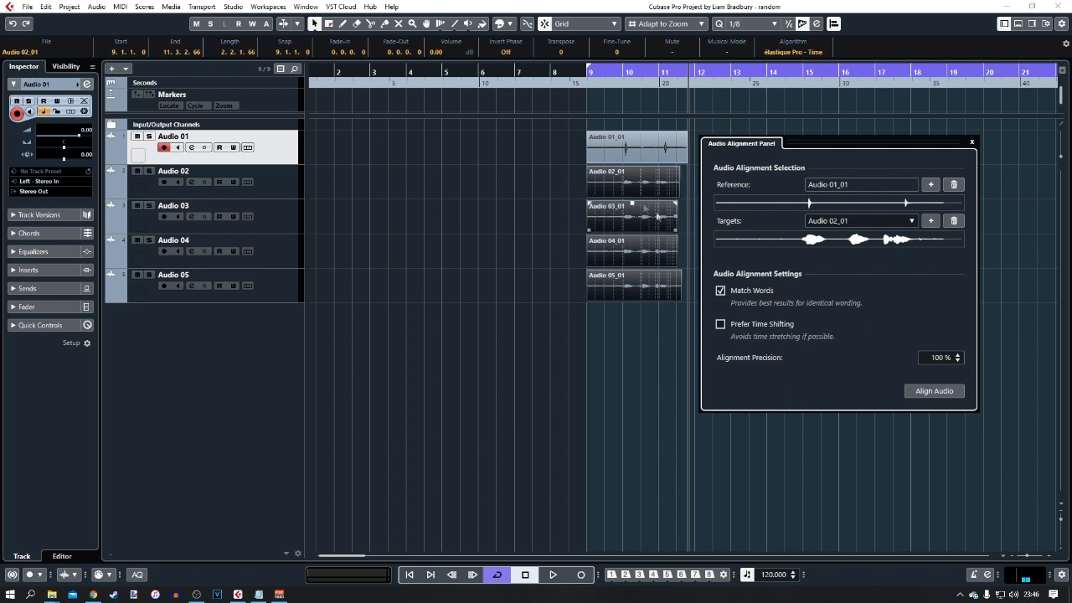
click(933, 390)
- Close the Audio Alignment Panel and play the five aligned recordings from the middle of bar 9
click(602, 69)
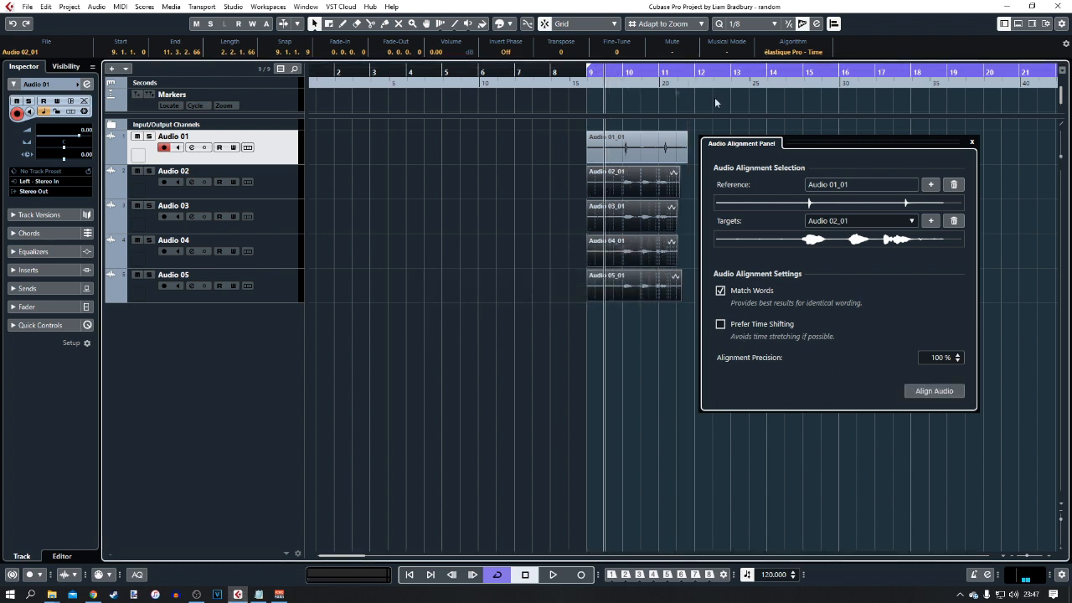
click(973, 142)
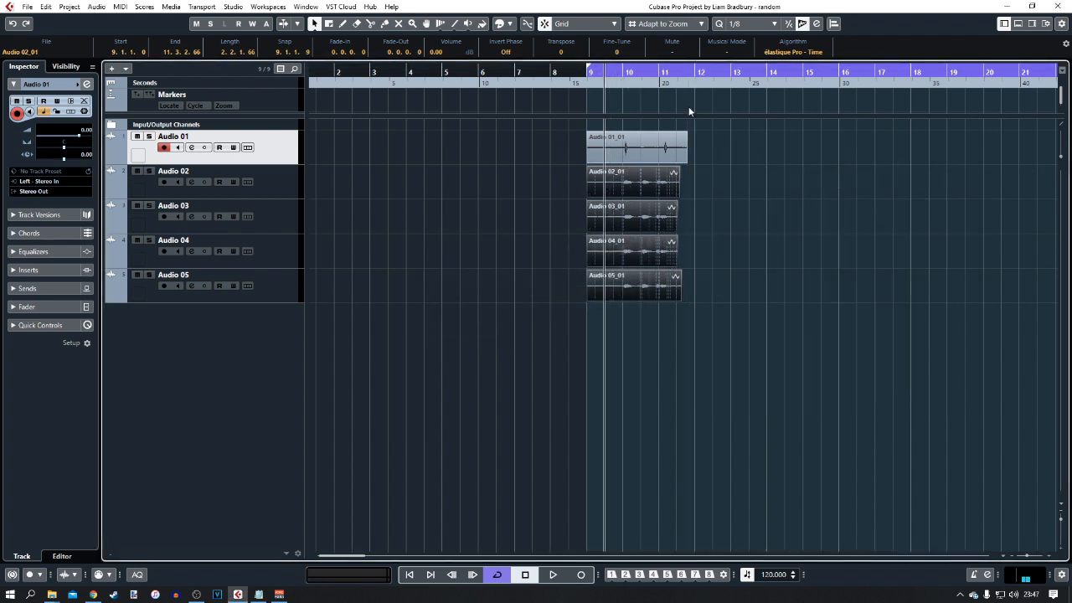
key(space)
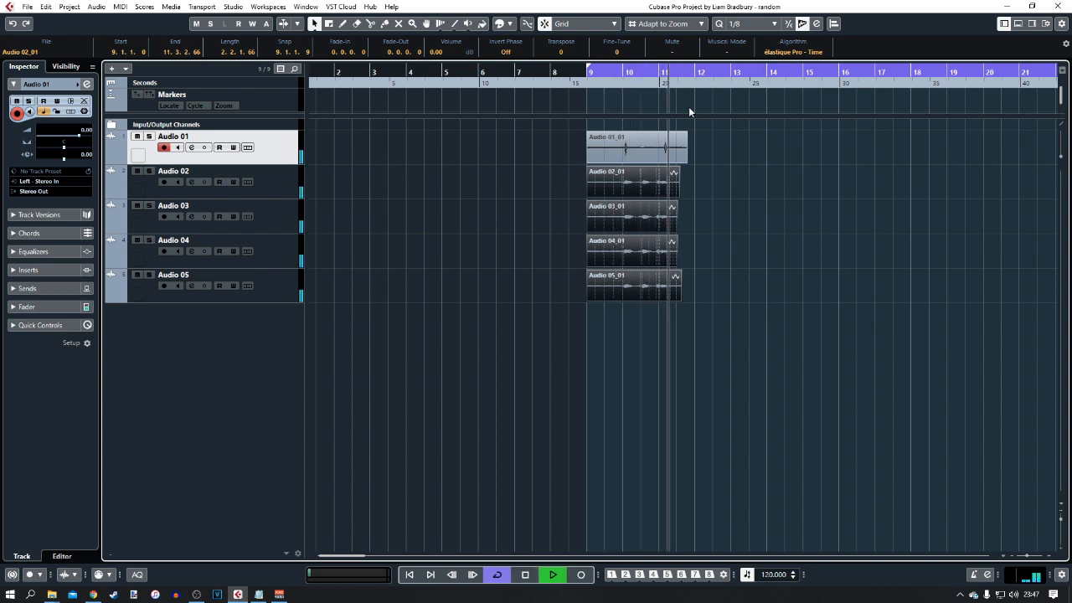
key(space)
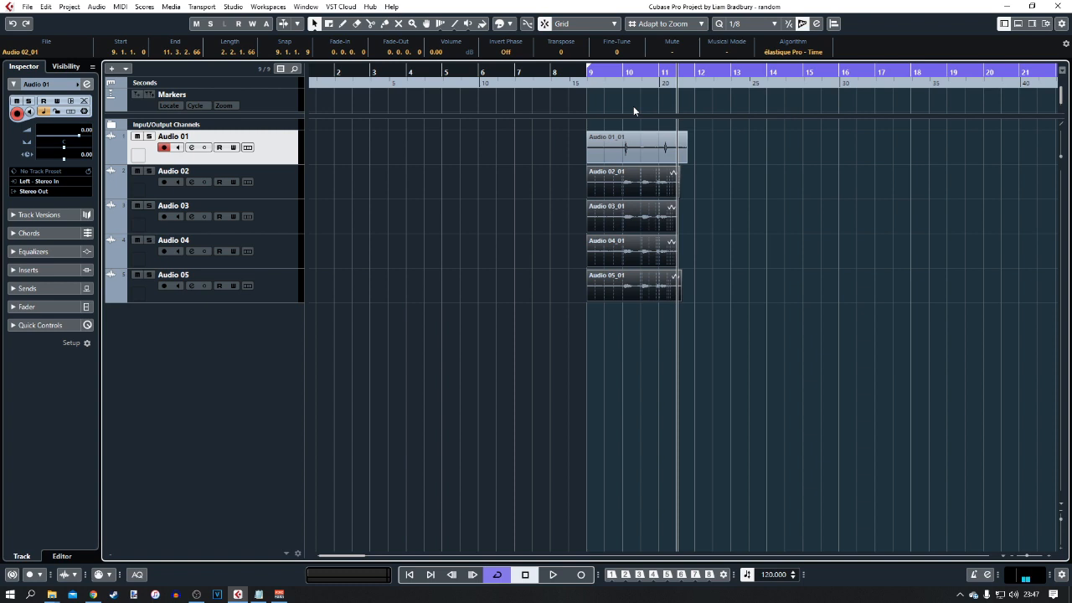
- Compare the zoomed-in waveforms before and after the audio alignment by undoing and redoing it
scroll(657, 139, up, 4)
click(768, 195)
scroll(718, 220, right, 2)
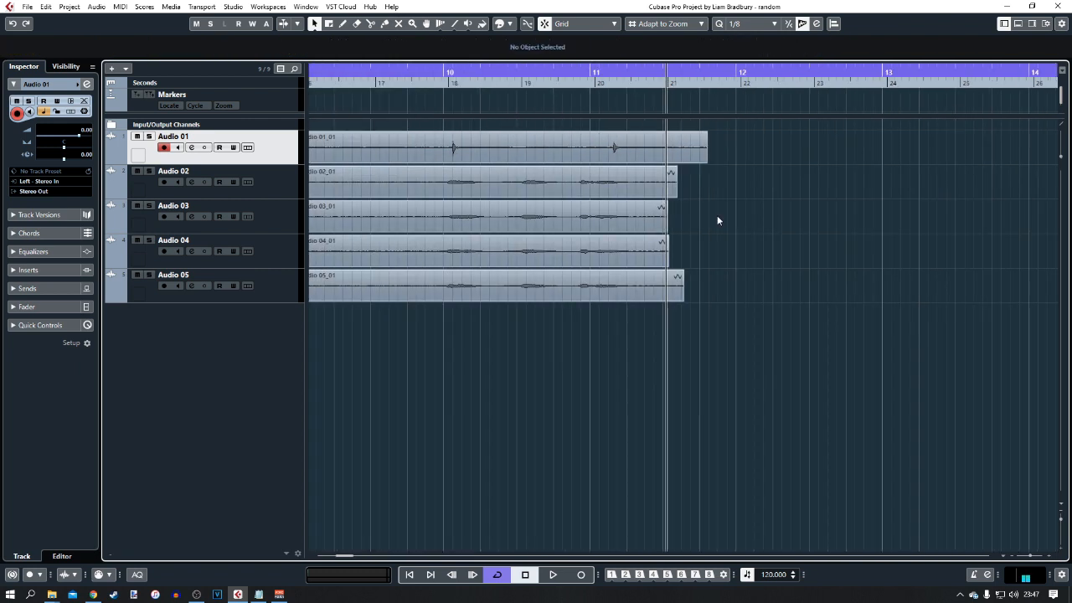
scroll(717, 220, left, 2)
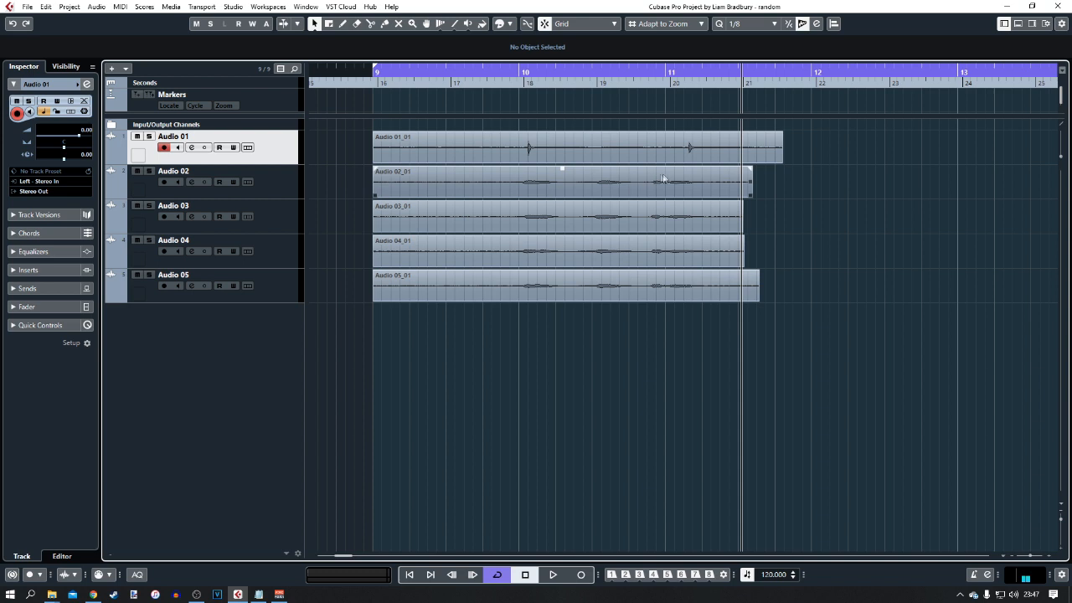
key(ctrl+shift+z)
key(ctrl+z)
key(ctrl+shift+z)
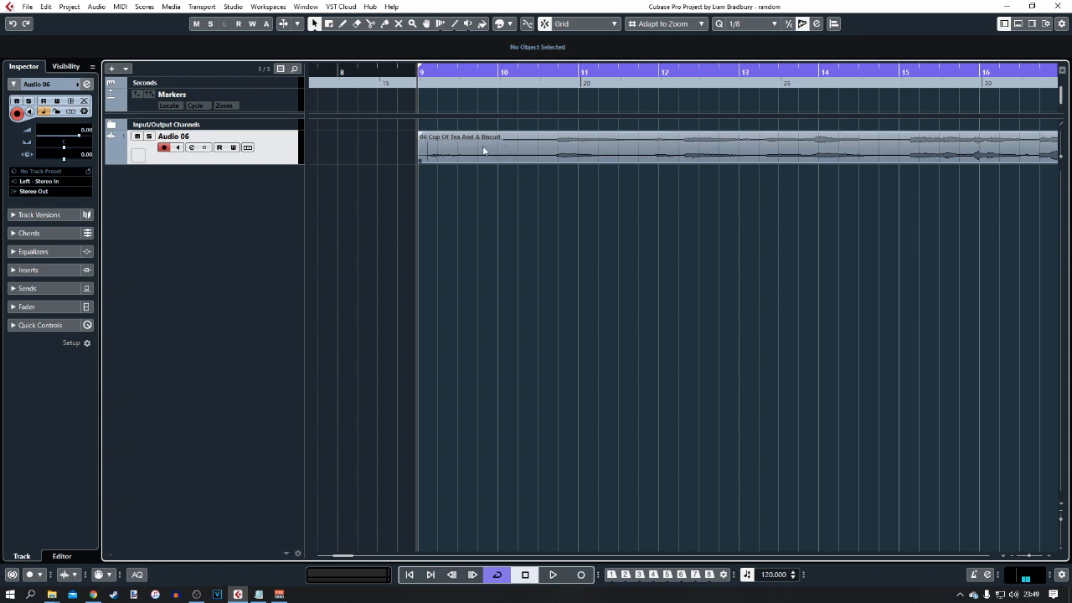
- Play the 06 Cup Of Tea And A Biscuit clip on the Audio 06 track from the middle of bar 13
double_click(790, 74)
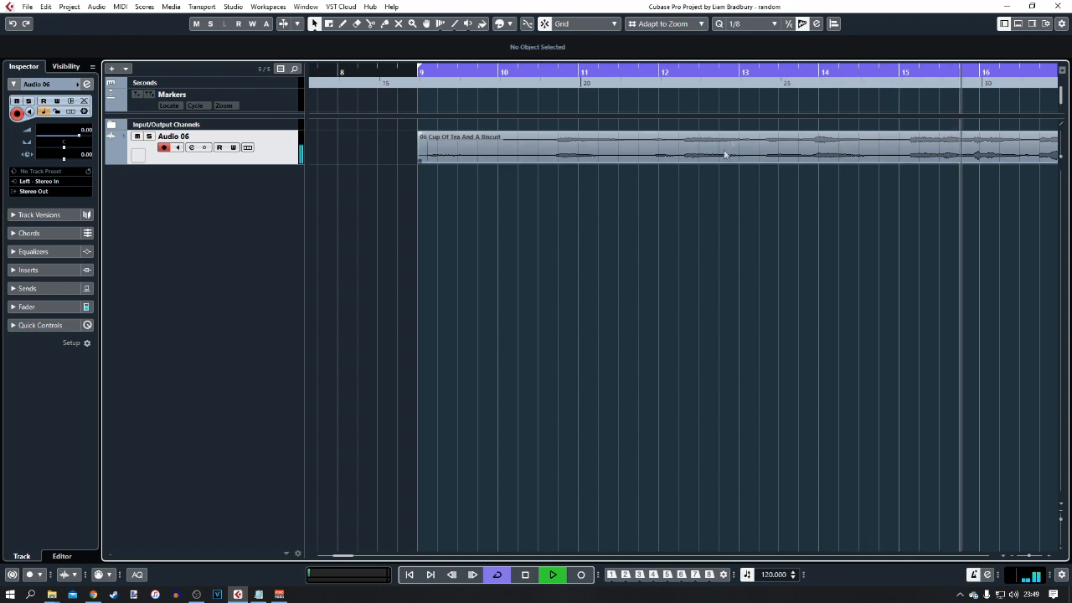
scroll(663, 204, down, 2)
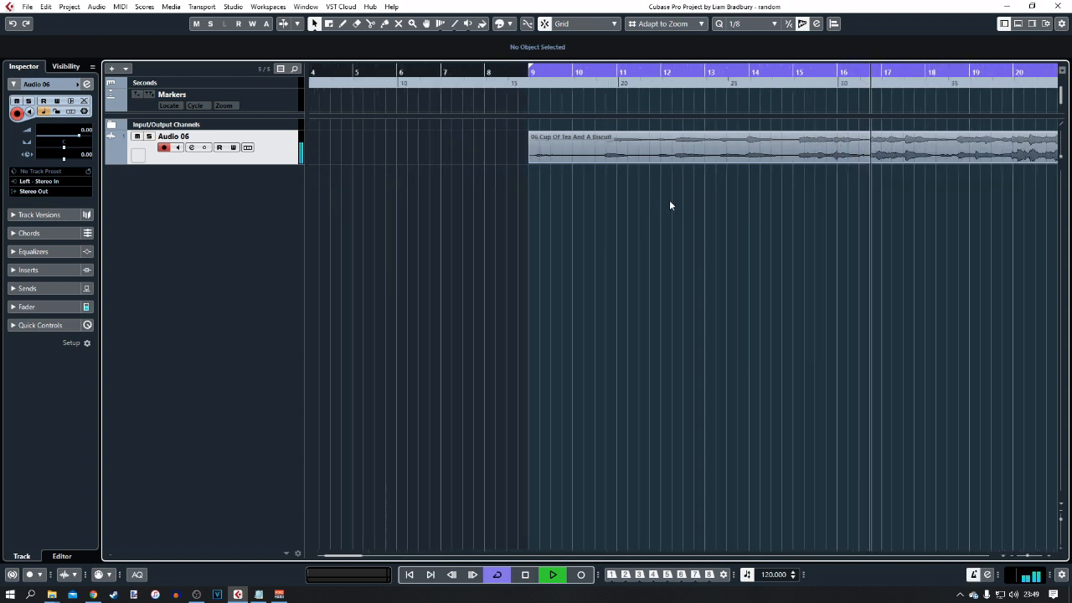
key(space)
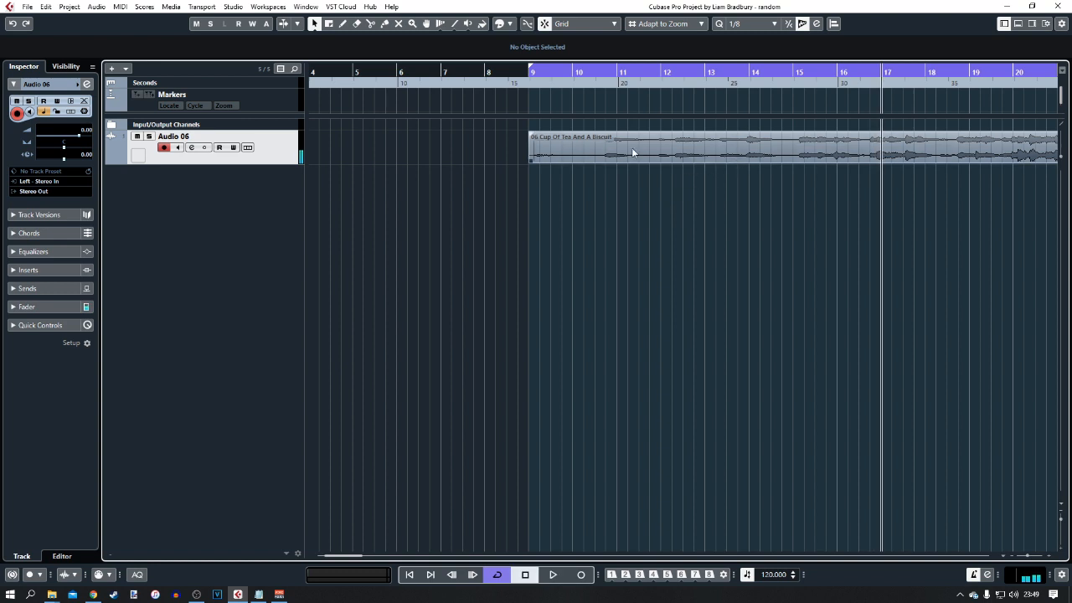
- Analyze the 06 Cup Of Tea And A Biscuit clip with Tempo Detection, using a repositioned panel, and close the panel
scroll(631, 156, up, 2)
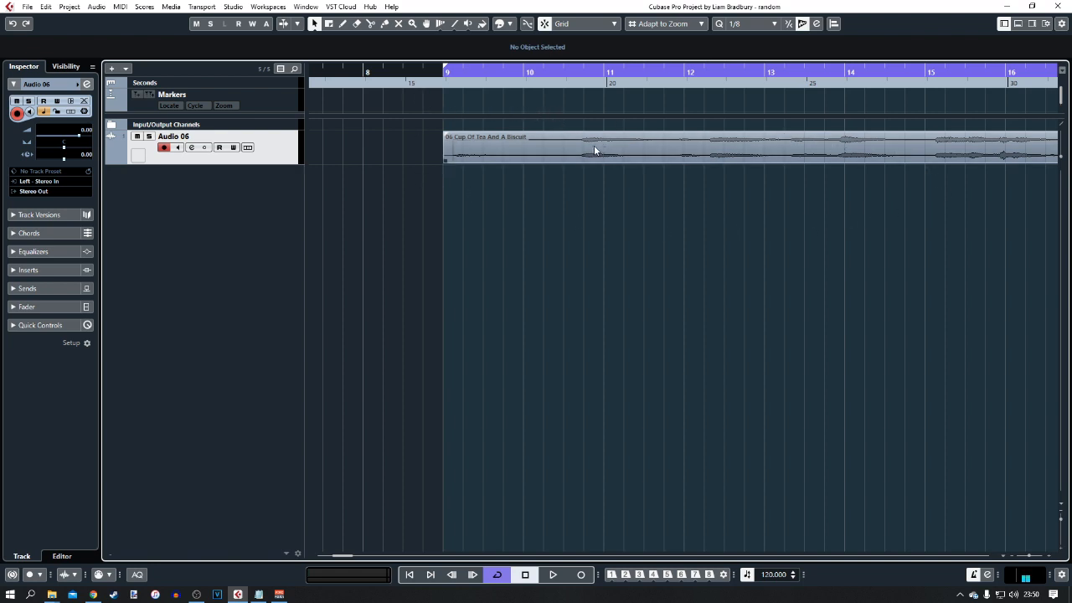
scroll(594, 149, down, 2)
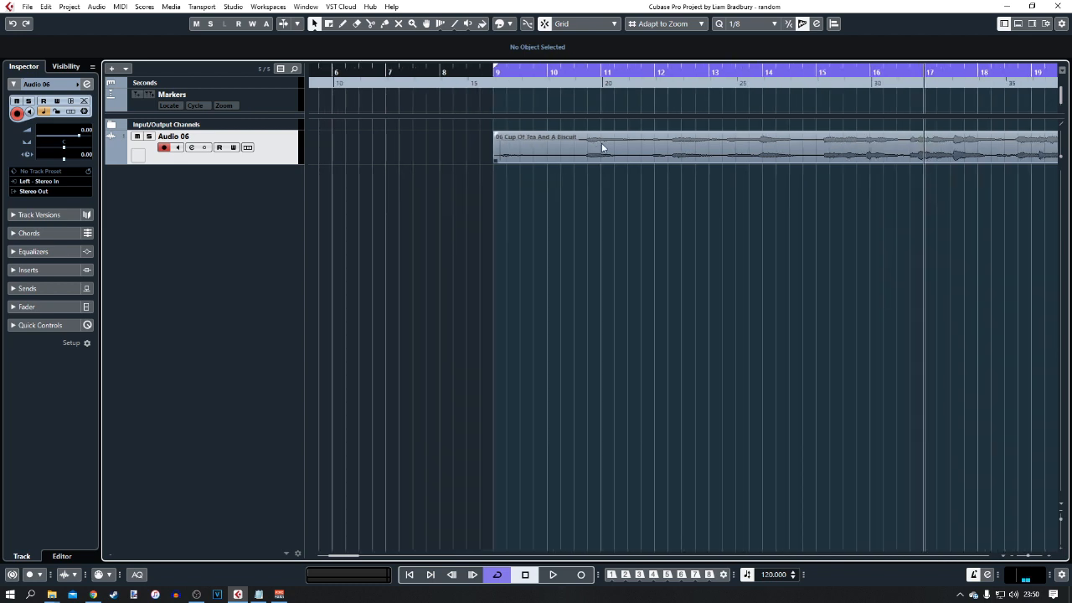
scroll(602, 148, down, 1)
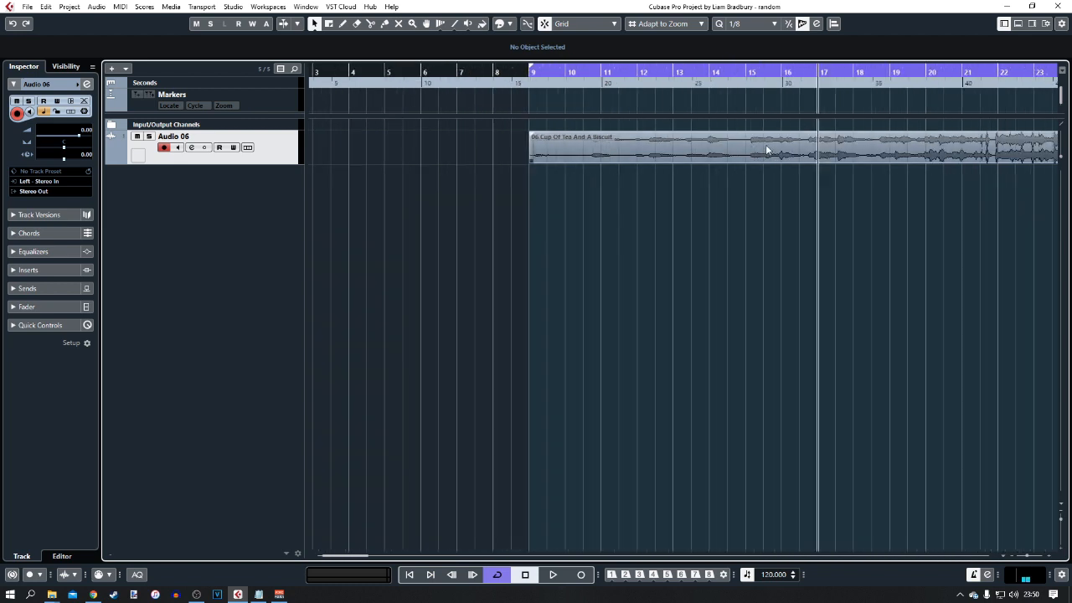
click(630, 146)
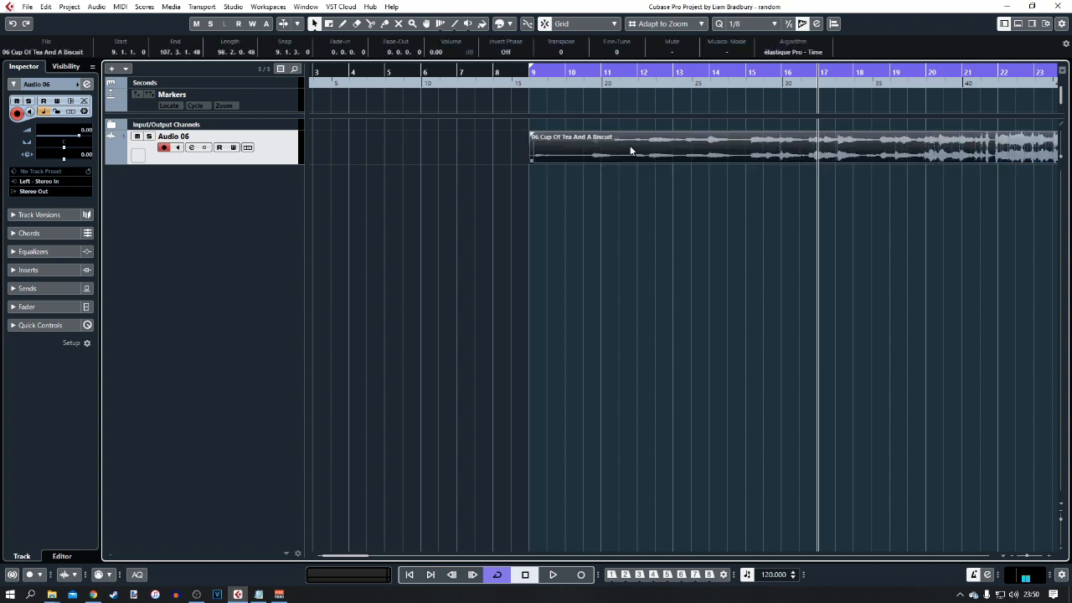
click(68, 6)
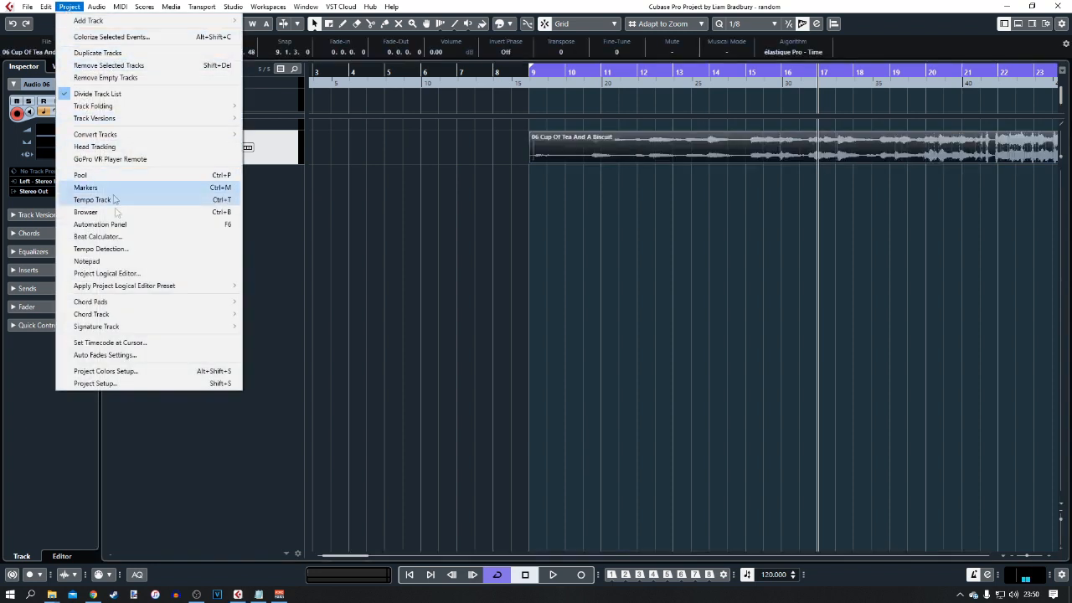
click(112, 251)
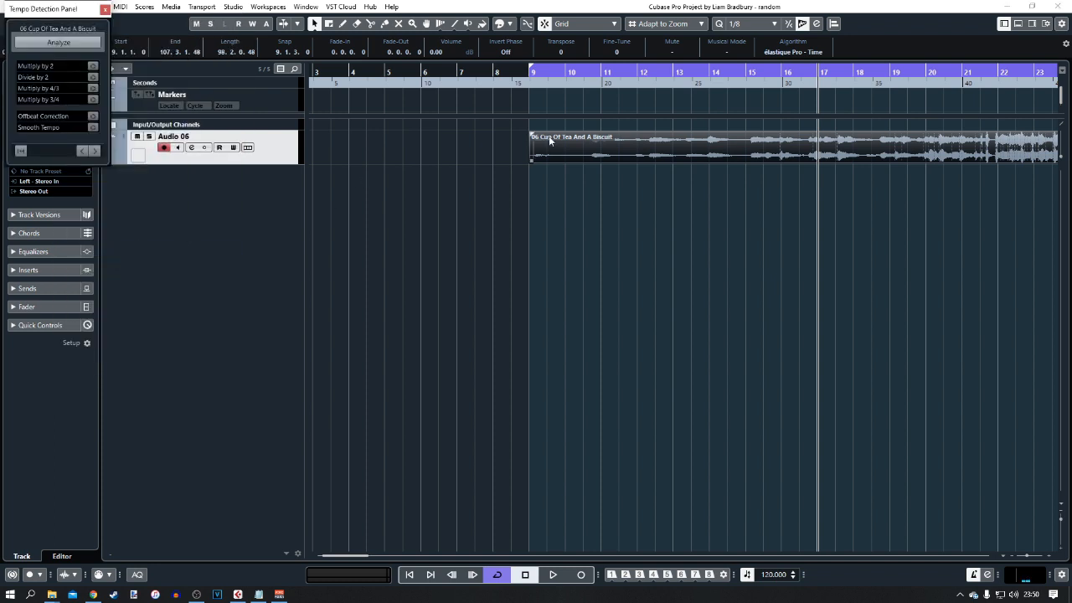
drag(40, 8, 451, 167)
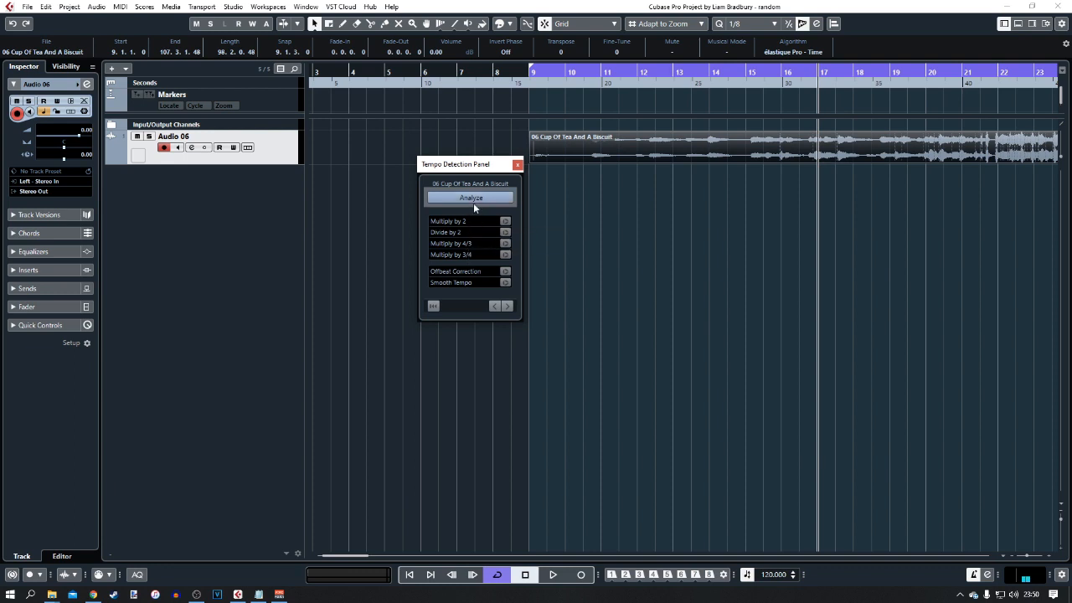
click(471, 199)
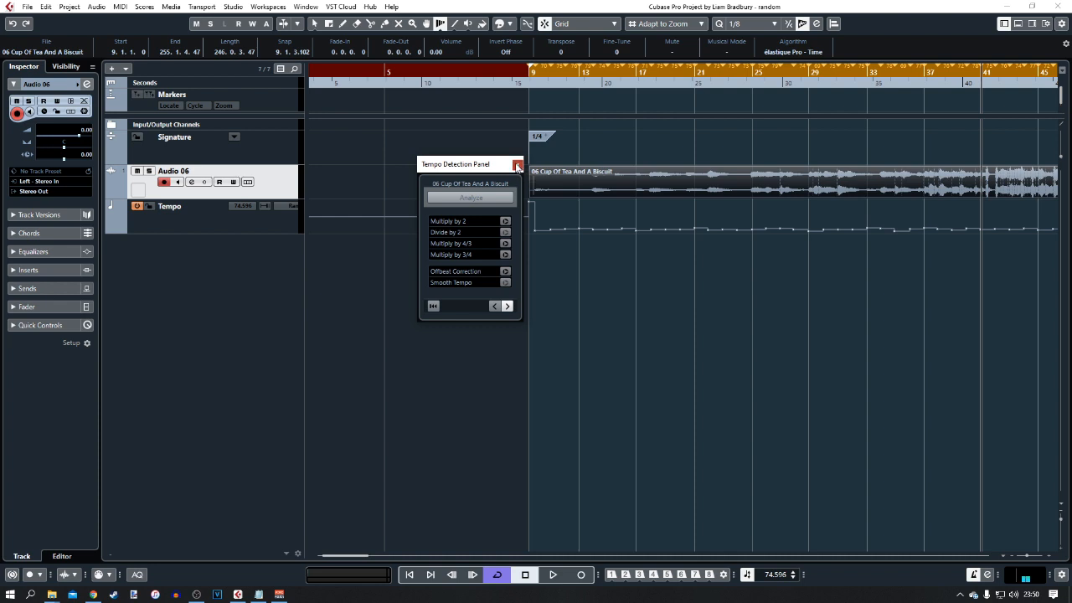
click(518, 165)
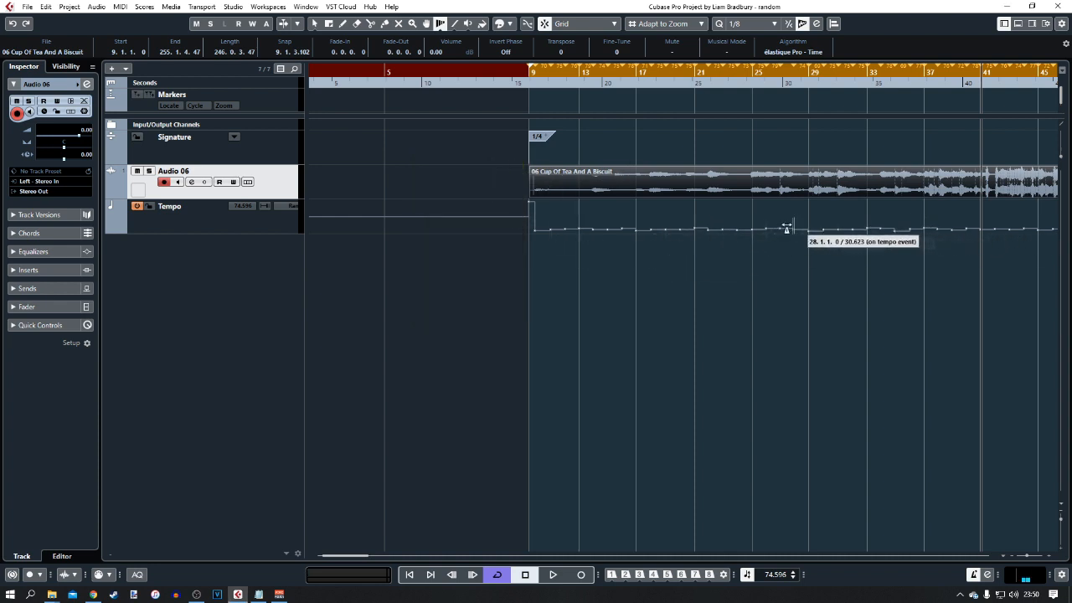
- Play the tempo-mapped clip on the Audio 06 track from bar 9 and stop playback
click(530, 73)
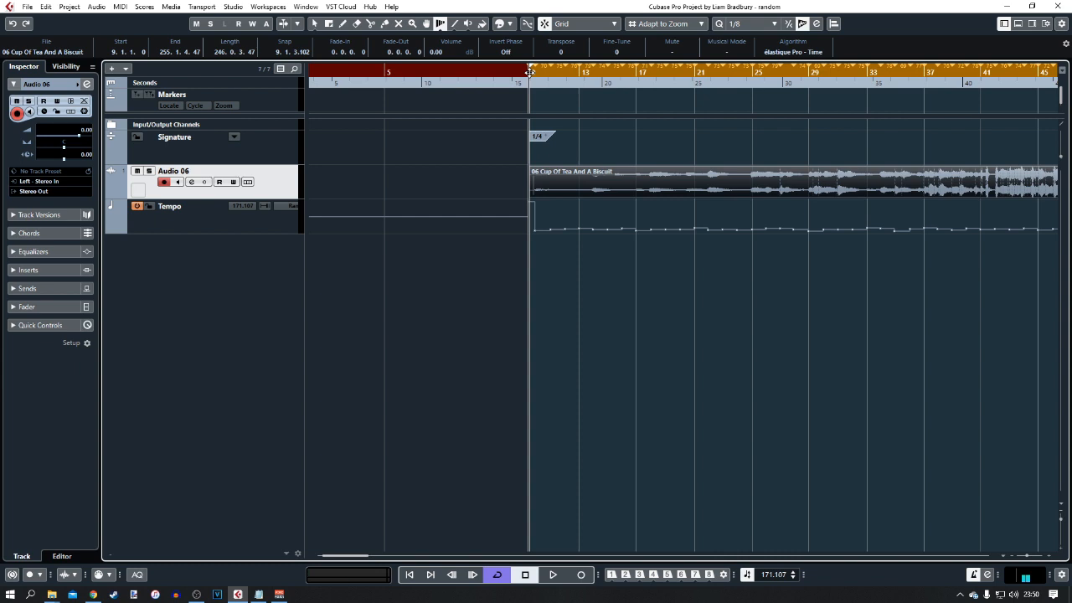
key(space)
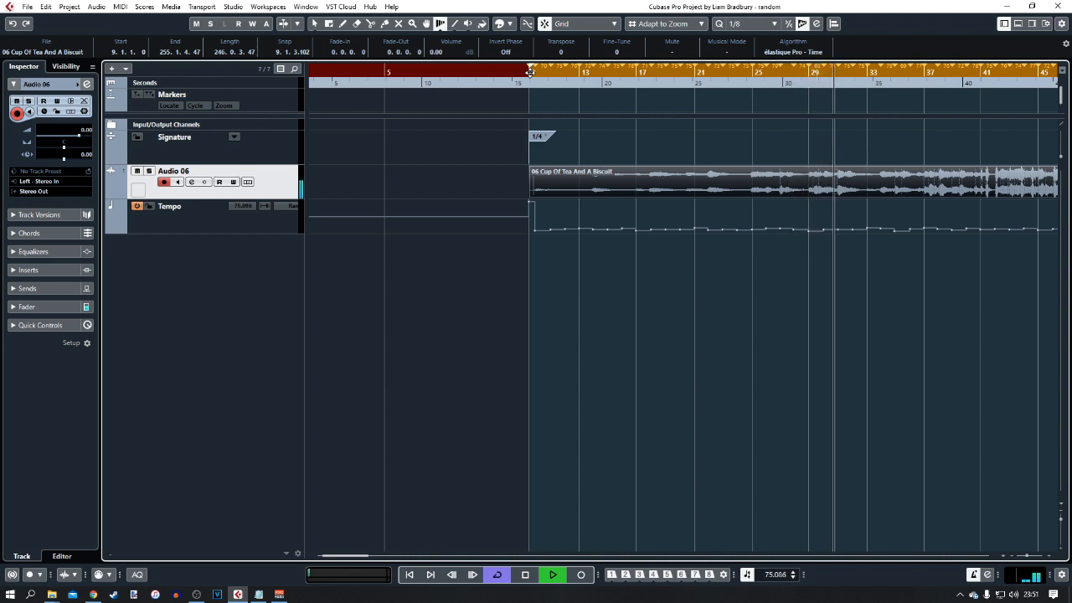
key(space)
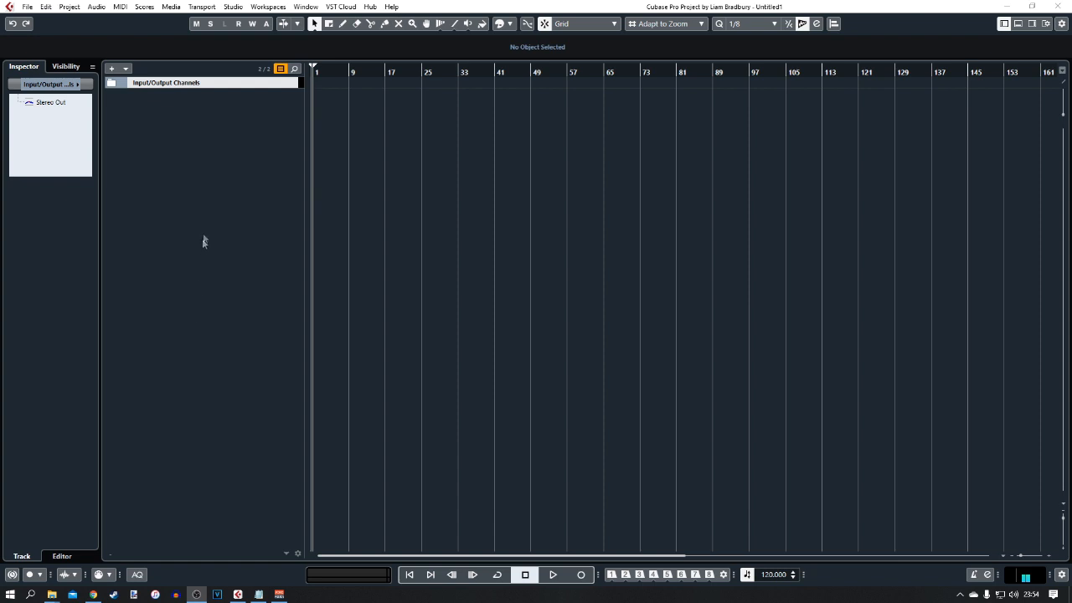
- Add 27 MIDI tracks to the empty project
right_click(208, 140)
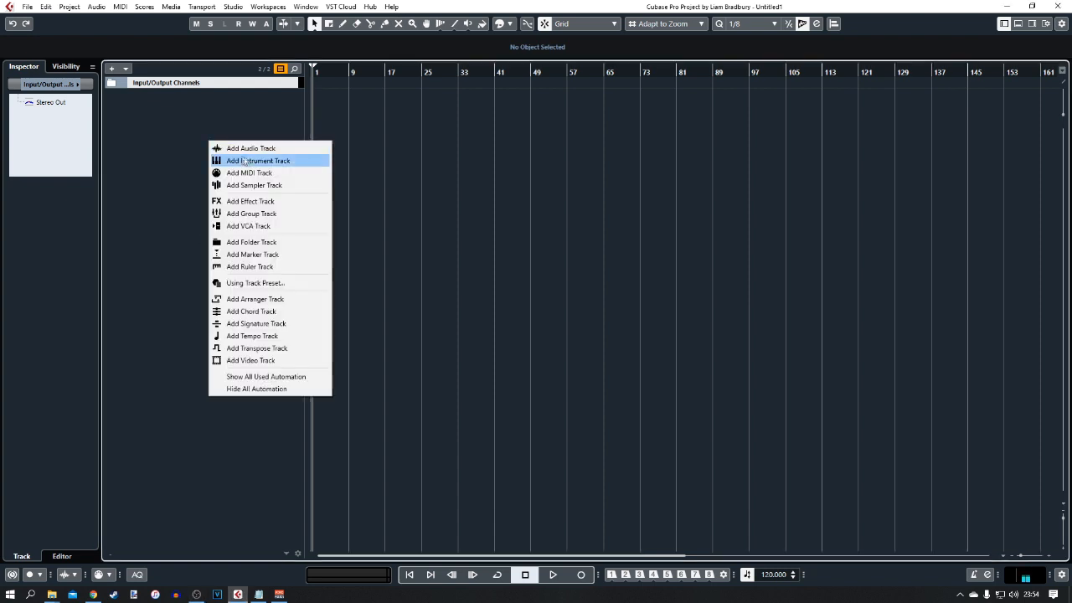
click(256, 176)
scroll(552, 273, up, 6)
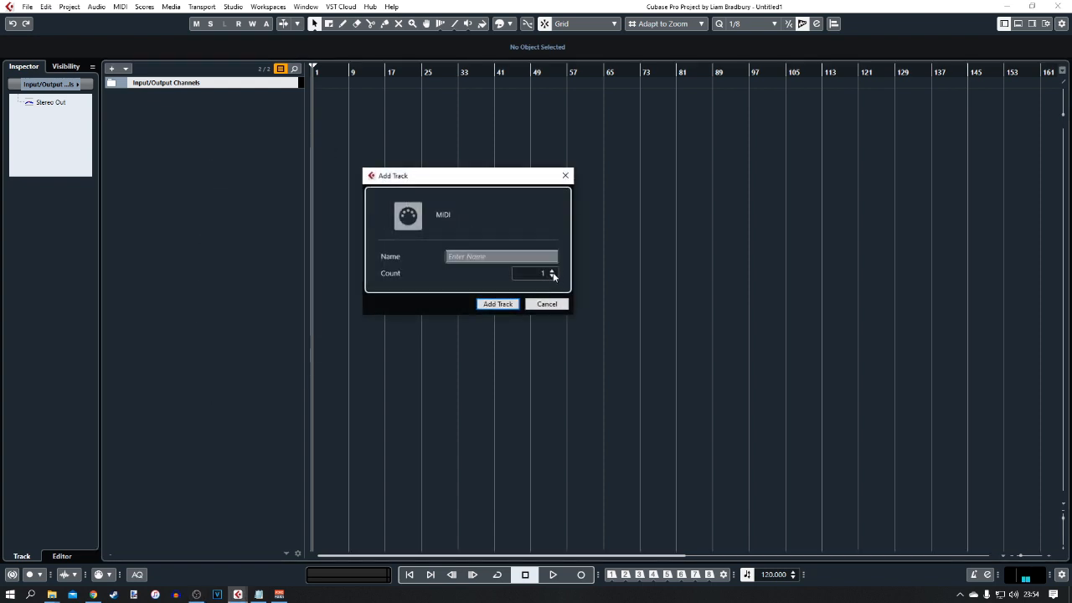
click(502, 304)
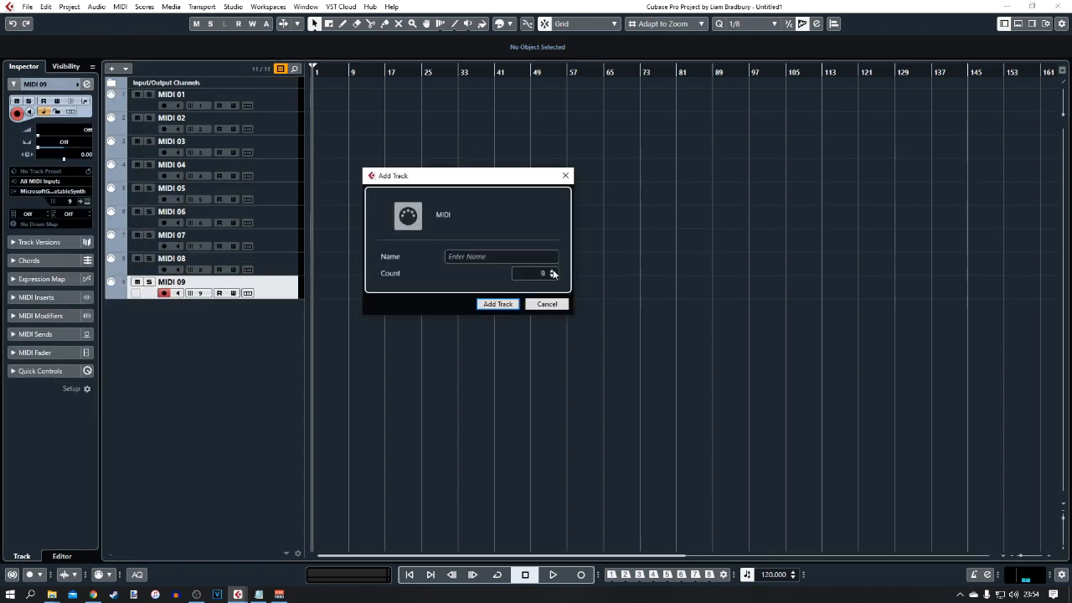
scroll(553, 274, up, 9)
click(500, 304)
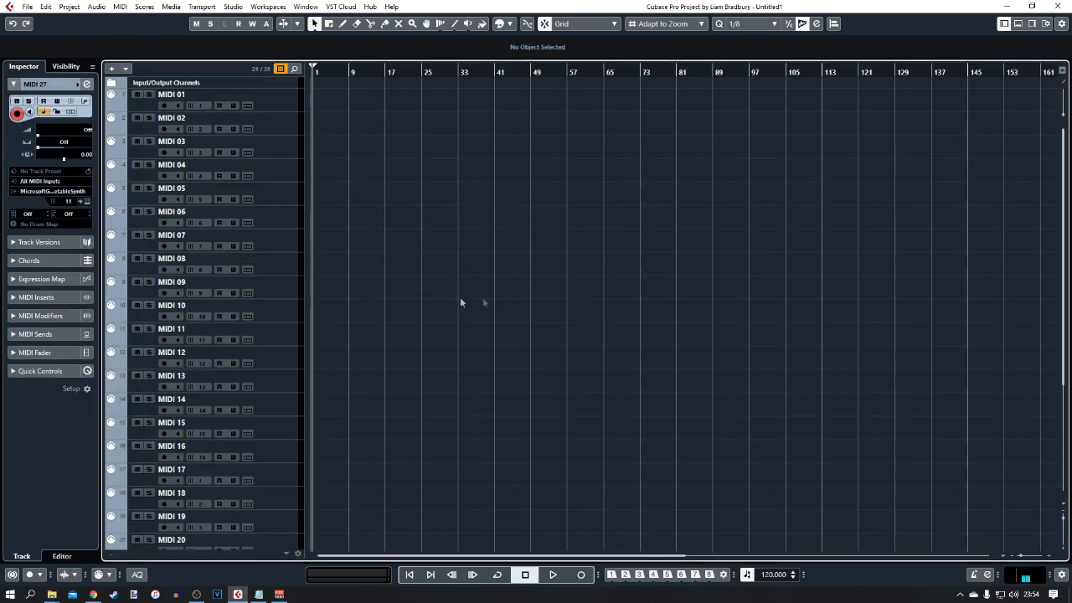
- Divide the track list and enlarge its empty upper section to nearly half of the track list height
scroll(232, 285, down, 5)
scroll(232, 290, up, 5)
scroll(230, 277, down, 5)
scroll(240, 343, up, 5)
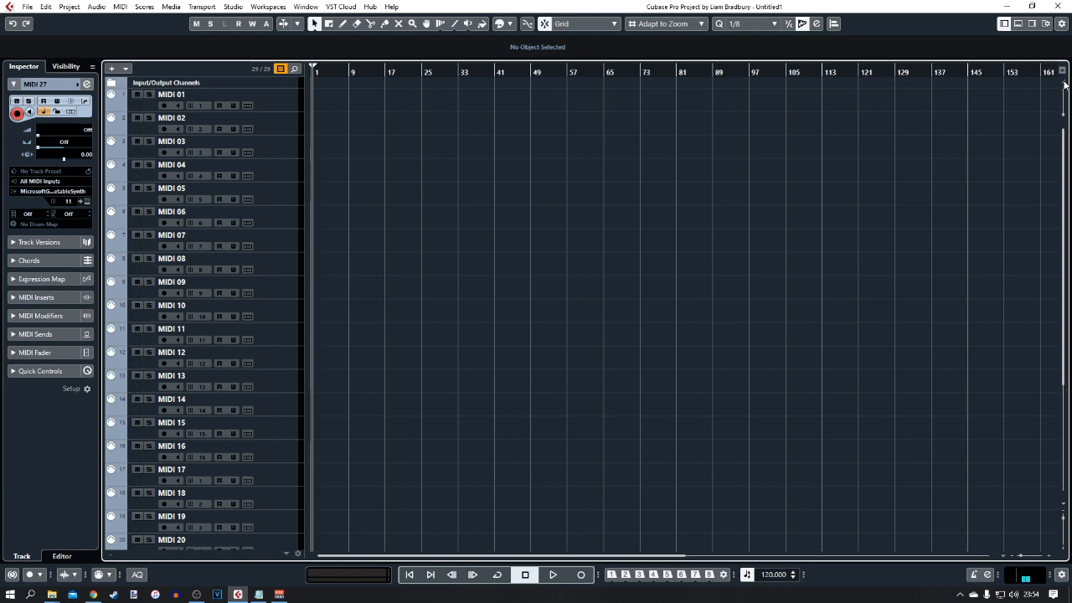
click(1064, 81)
drag(252, 113, 246, 297)
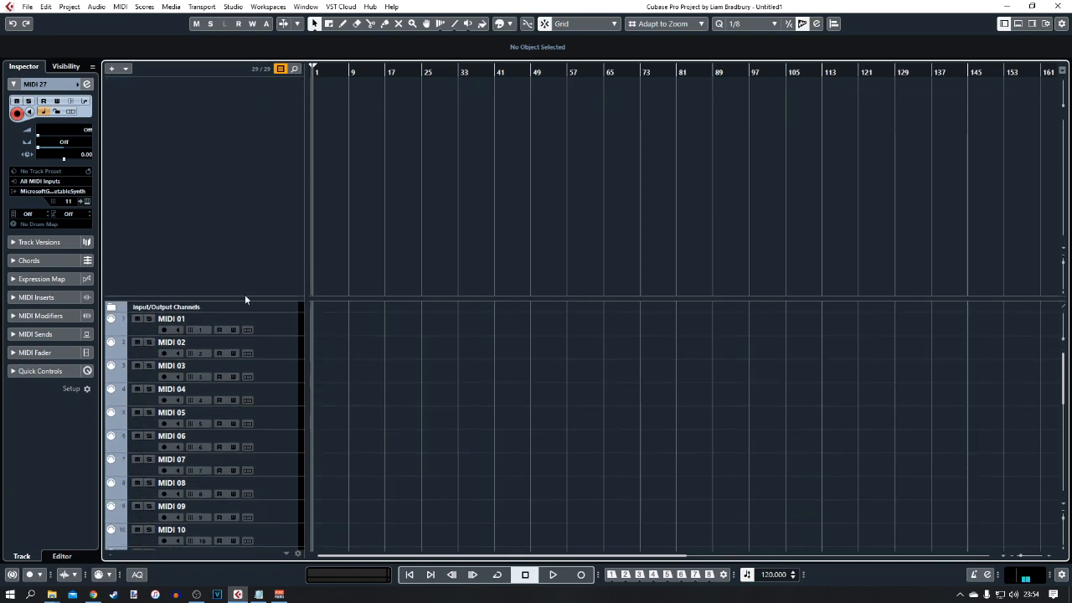
click(278, 321)
- Add six MIDI tracks to the upper section of the divided track list
right_click(209, 95)
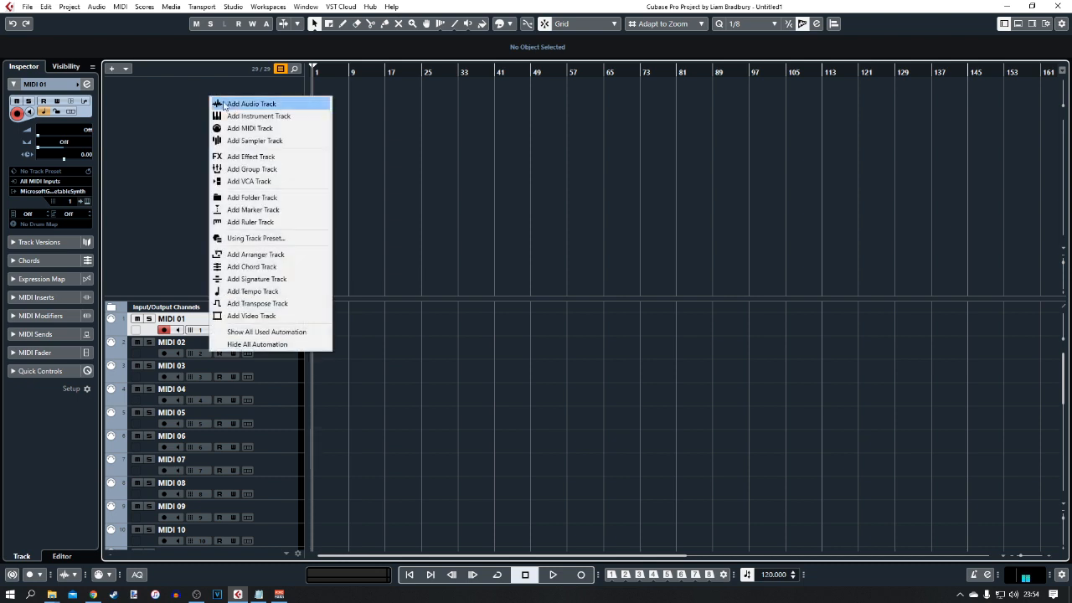
click(239, 126)
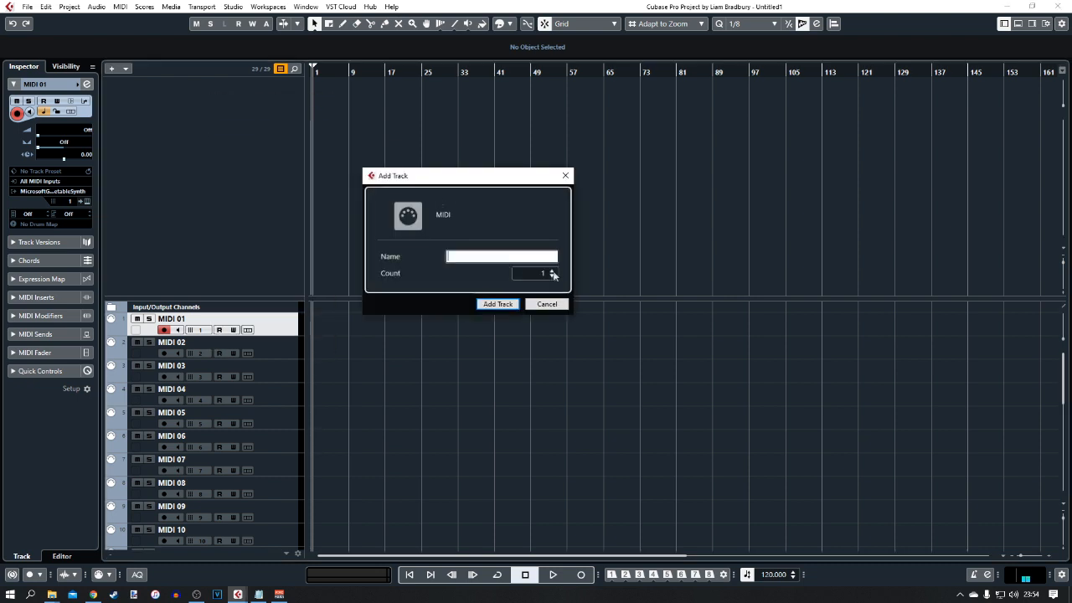
click(552, 271)
click(552, 270)
click(552, 270)
click(552, 270)
click(552, 271)
click(499, 304)
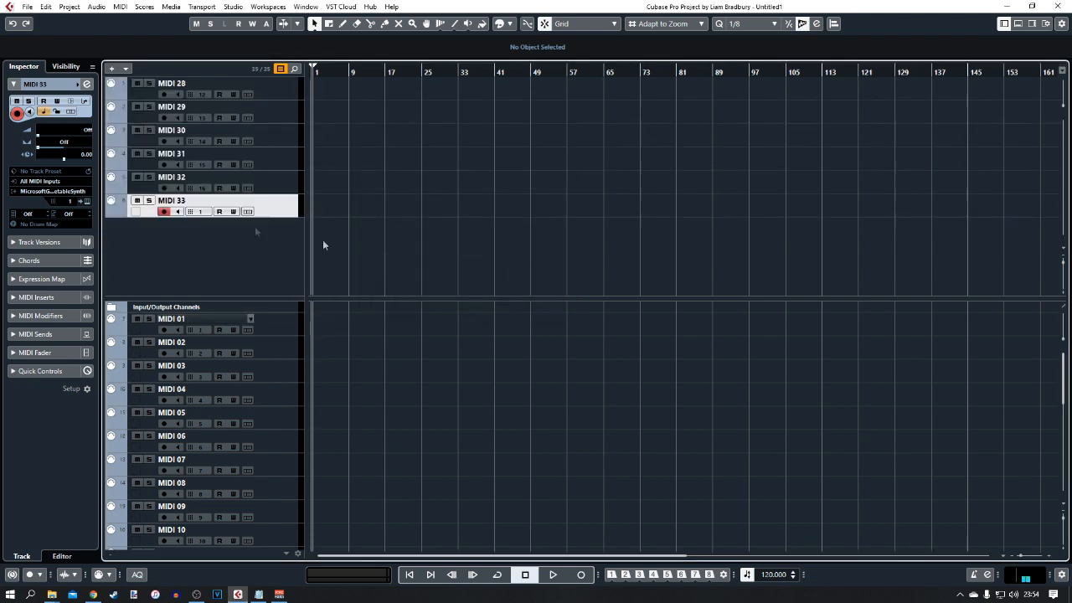
- Lower the track list divider slightly and scroll the lower MIDI tracks independently of the upper section
drag(250, 297, 266, 321)
scroll(412, 423, down, 9)
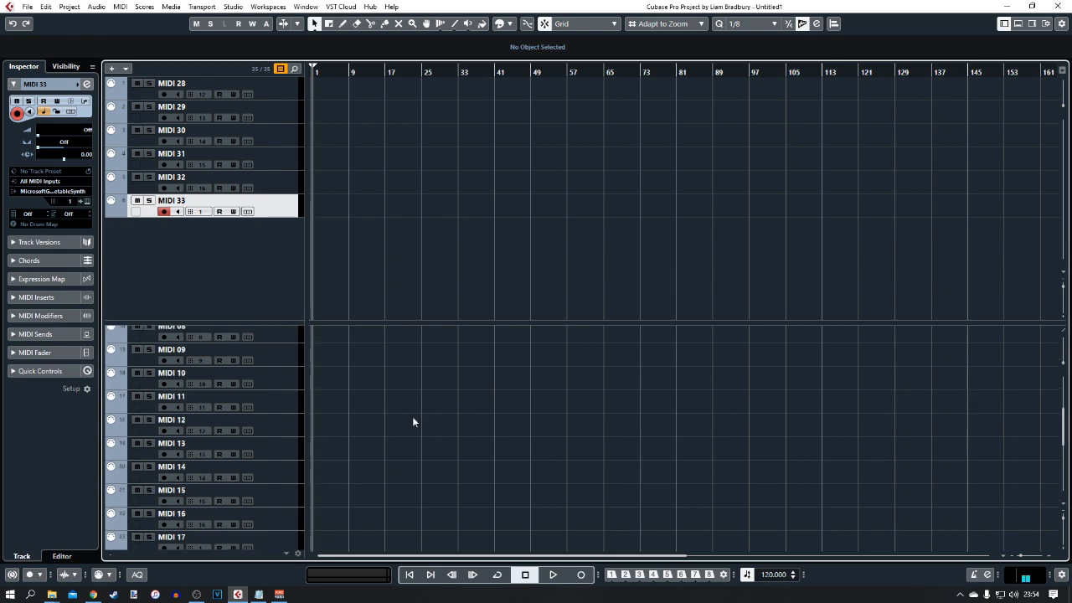
scroll(411, 434, up, 10)
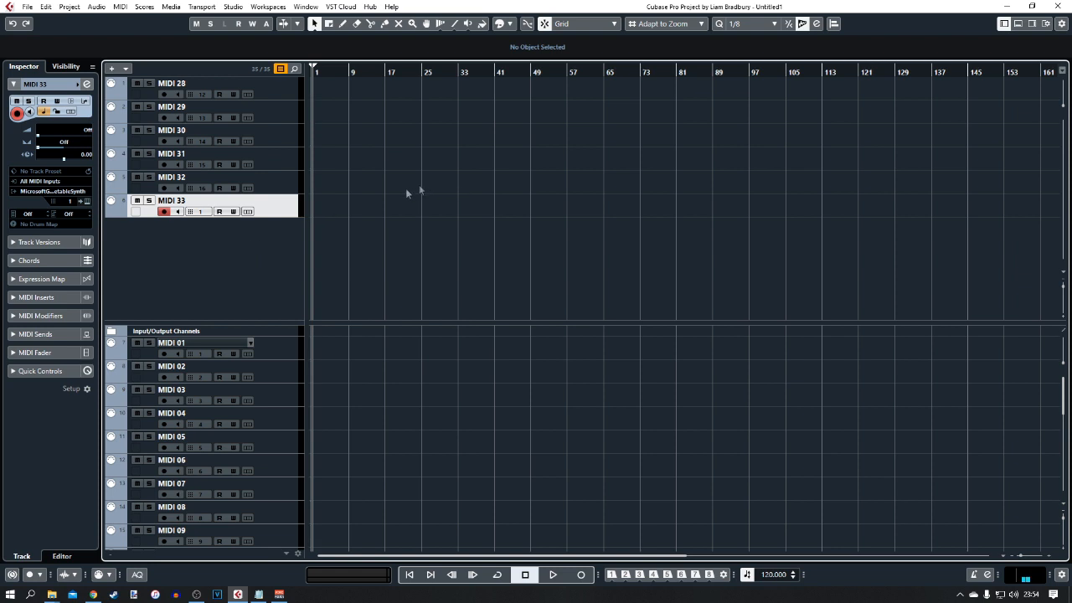
- Remove the six MIDI tracks, MIDI 28 to MIDI 33, from the upper section
shift+click(270, 87)
right_click(269, 87)
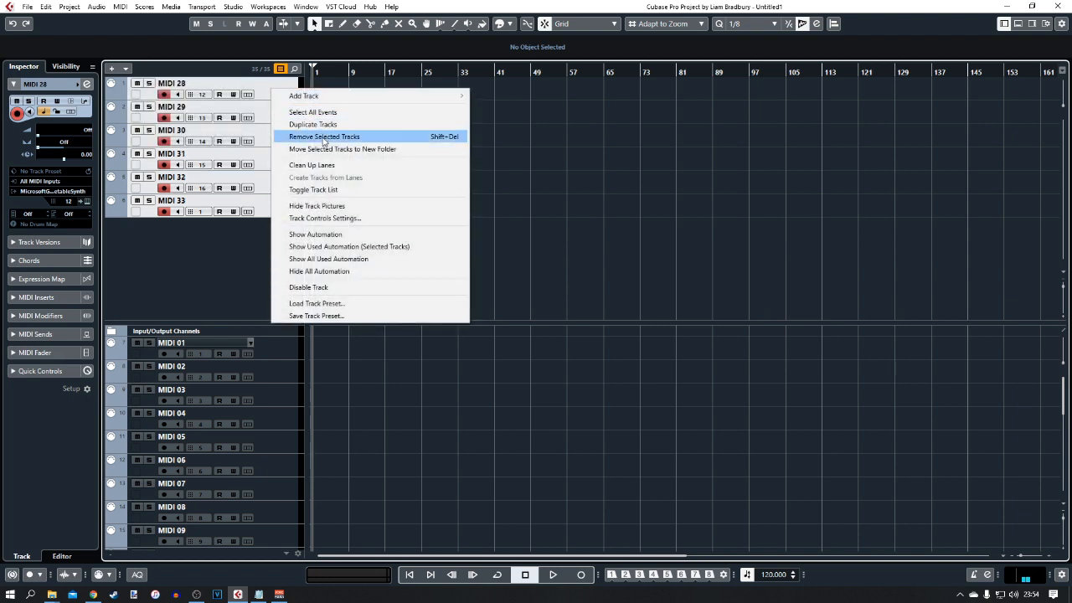
click(326, 137)
- Add one ruler track with a seconds display to the upper section of the track list
right_click(199, 90)
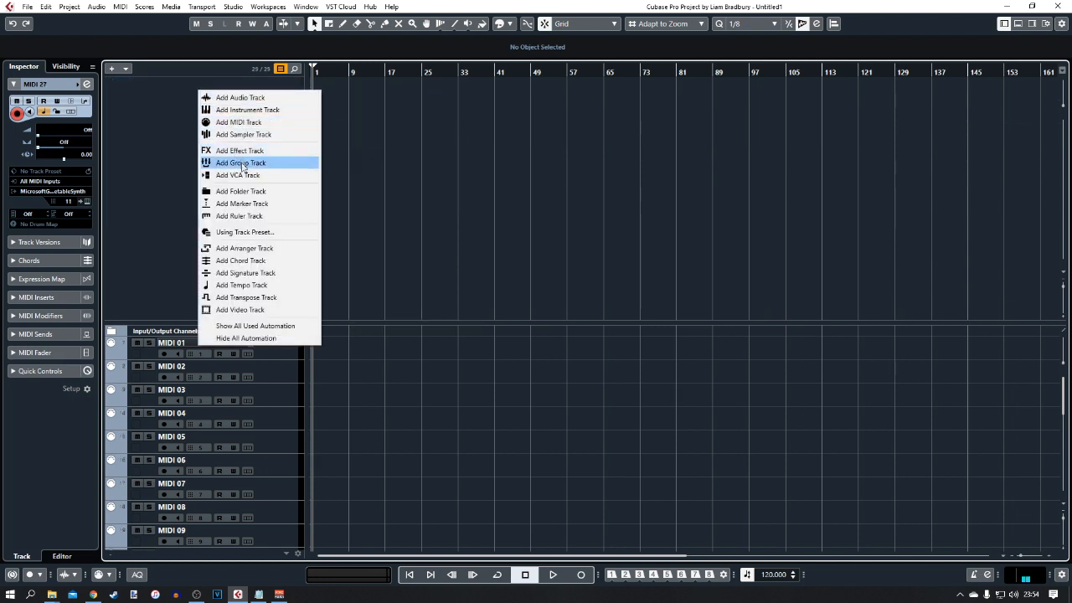
click(233, 220)
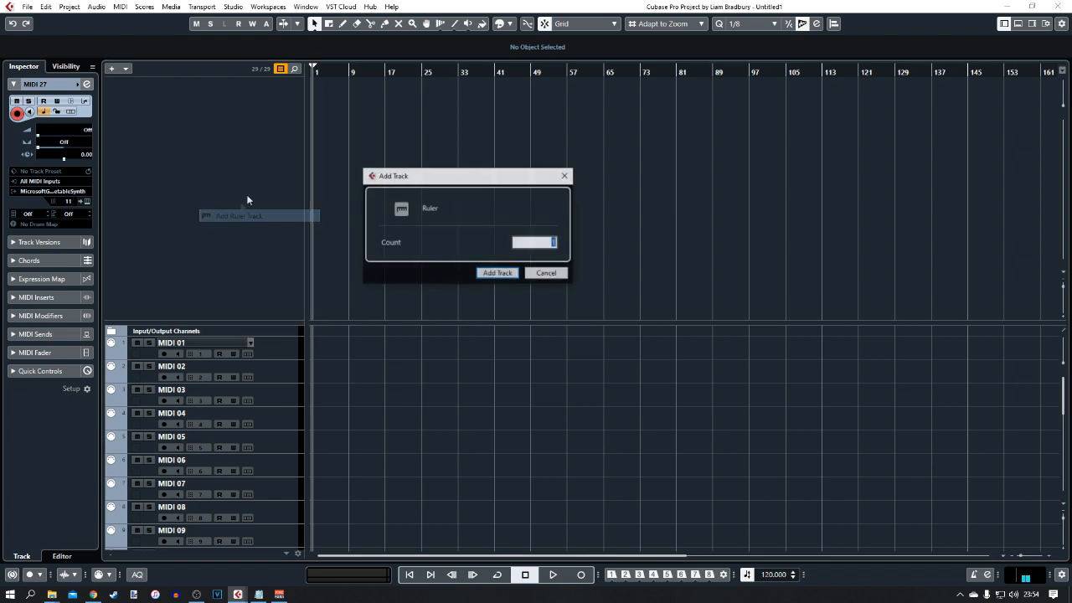
click(495, 271)
click(146, 81)
click(142, 83)
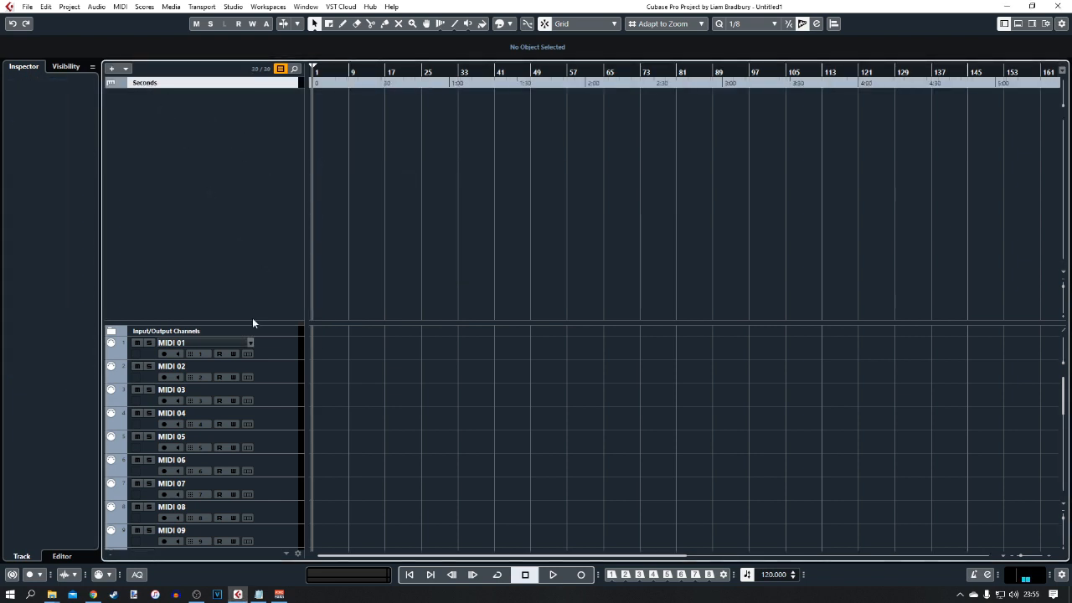
- Add one marker track below the ruler track and shrink the upper section to fit these two tracks
right_click(182, 110)
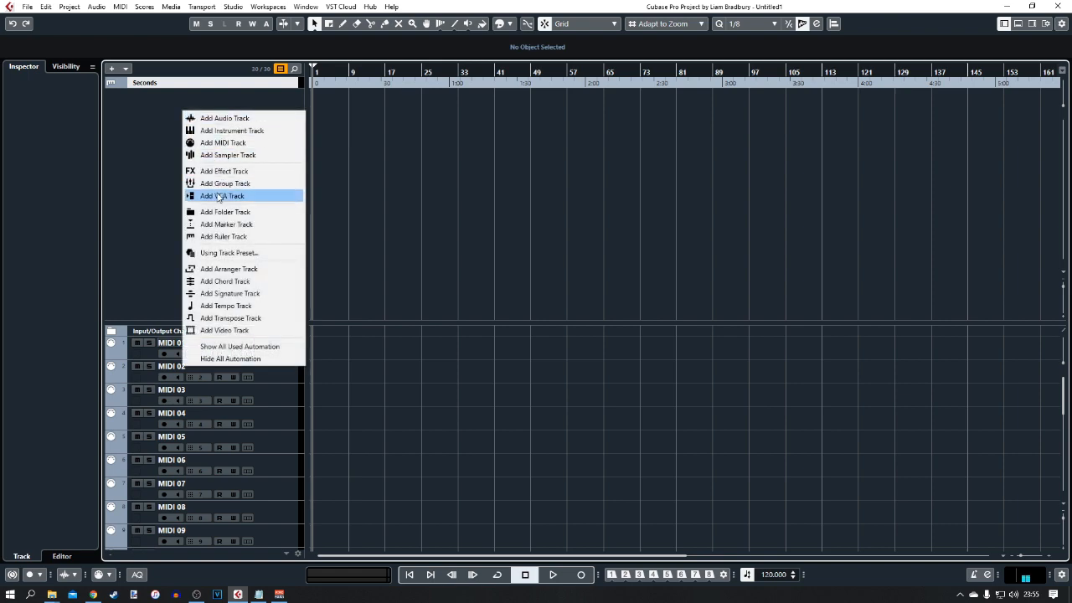
click(229, 225)
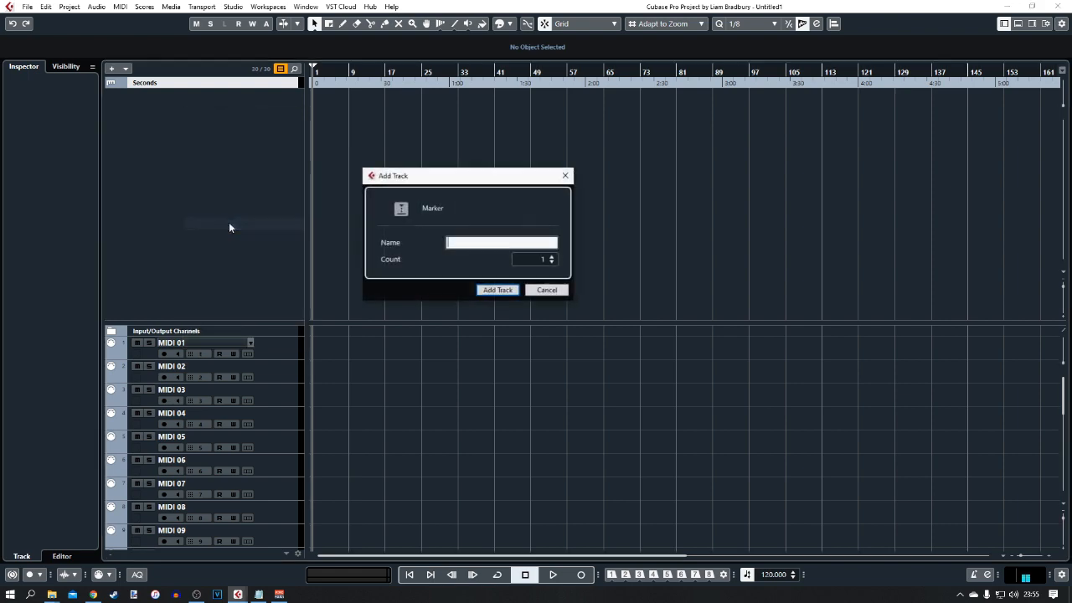
click(494, 290)
drag(252, 320, 260, 116)
- Look through the MIDI tracks in the lower section beneath the fixed ruler and marker tracks
scroll(445, 236, down, 5)
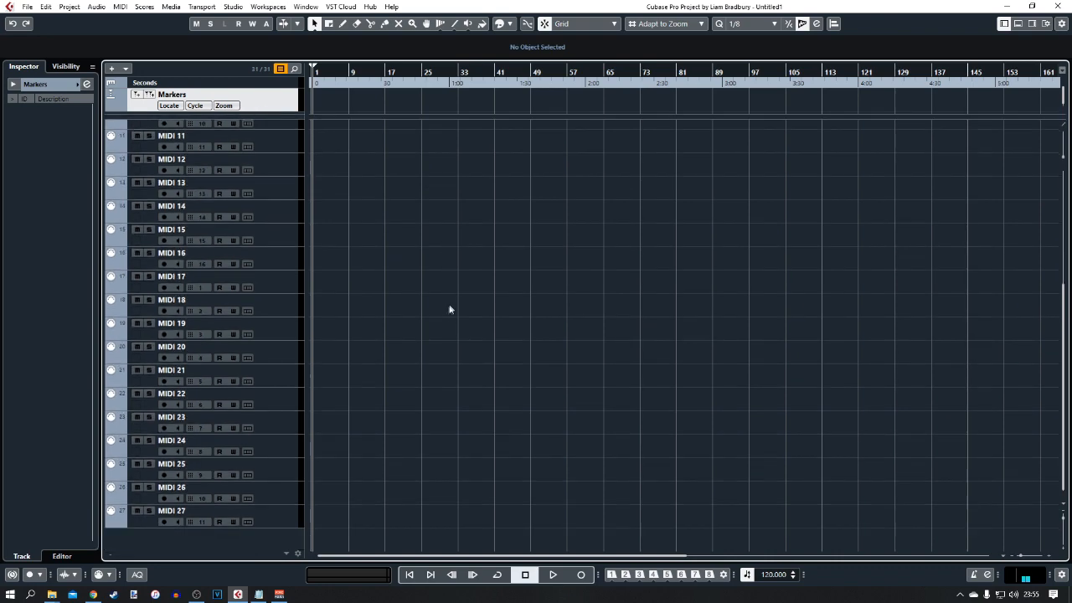
scroll(442, 296, up, 5)
scroll(435, 297, down, 5)
scroll(429, 306, up, 3)
scroll(428, 302, down, 3)
scroll(429, 302, up, 5)
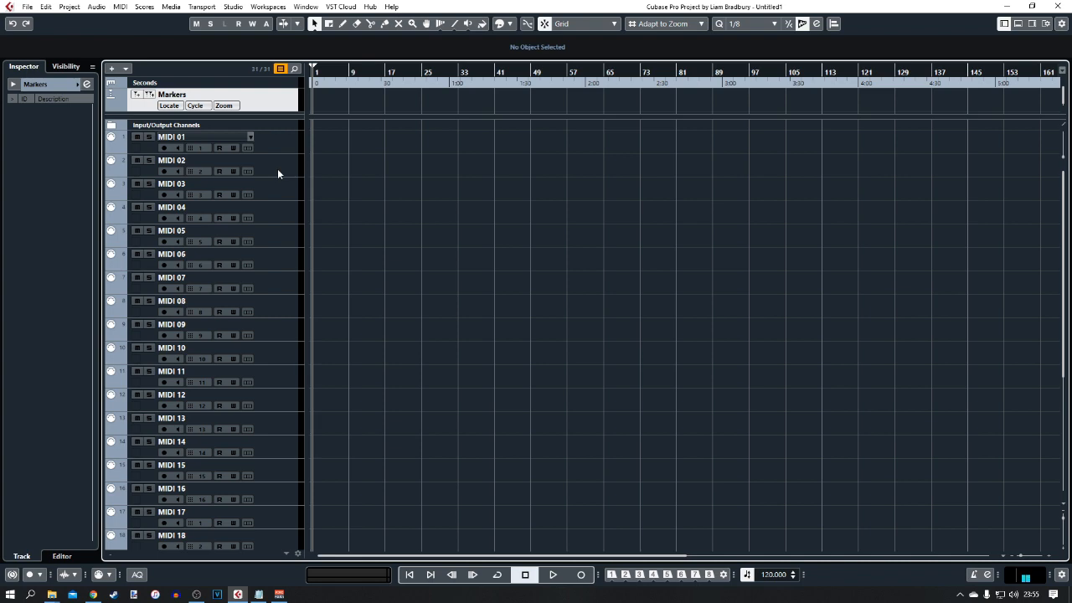
scroll(362, 277, down, 3)
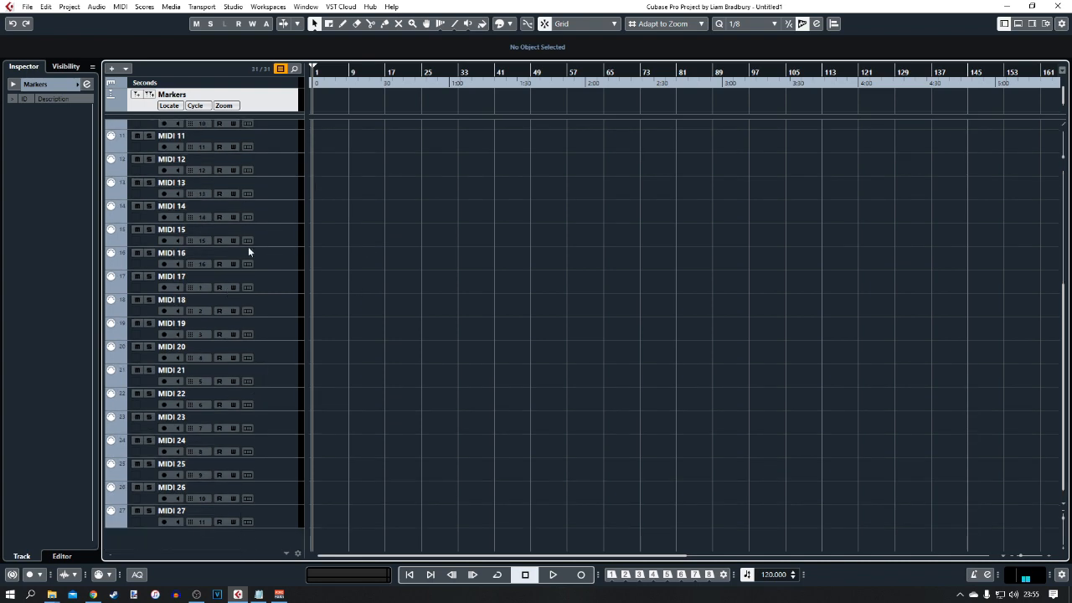
scroll(251, 242, up, 3)
- Add one mono audio track routed to Stereo Out below MIDI 05 and move it between MIDI 03 and MIDI 04
click(282, 233)
right_click(282, 233)
mouse_move(351, 237)
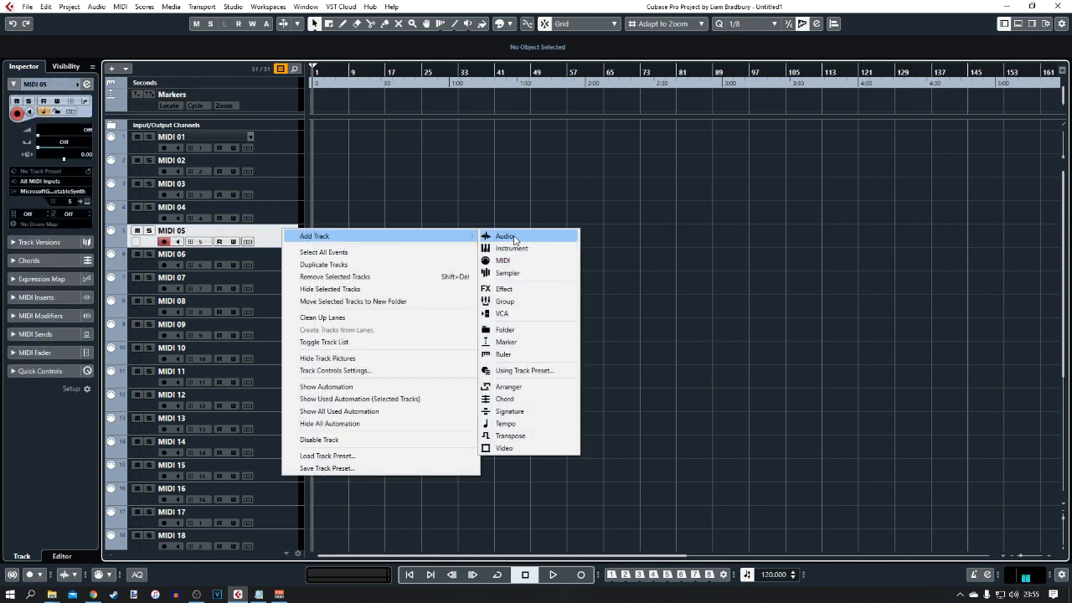
click(506, 236)
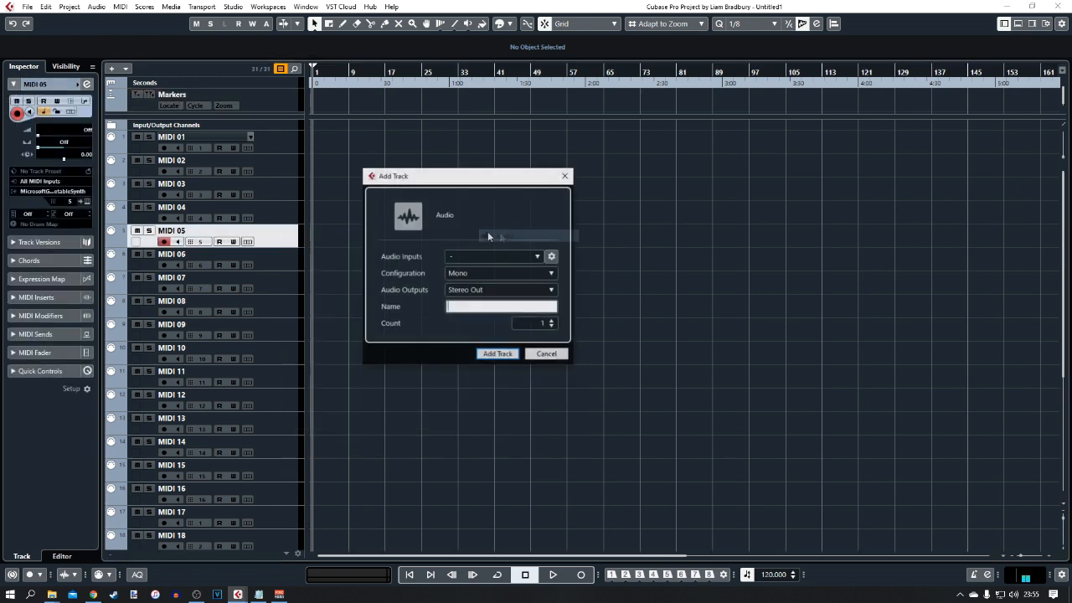
click(498, 355)
drag(276, 265, 278, 204)
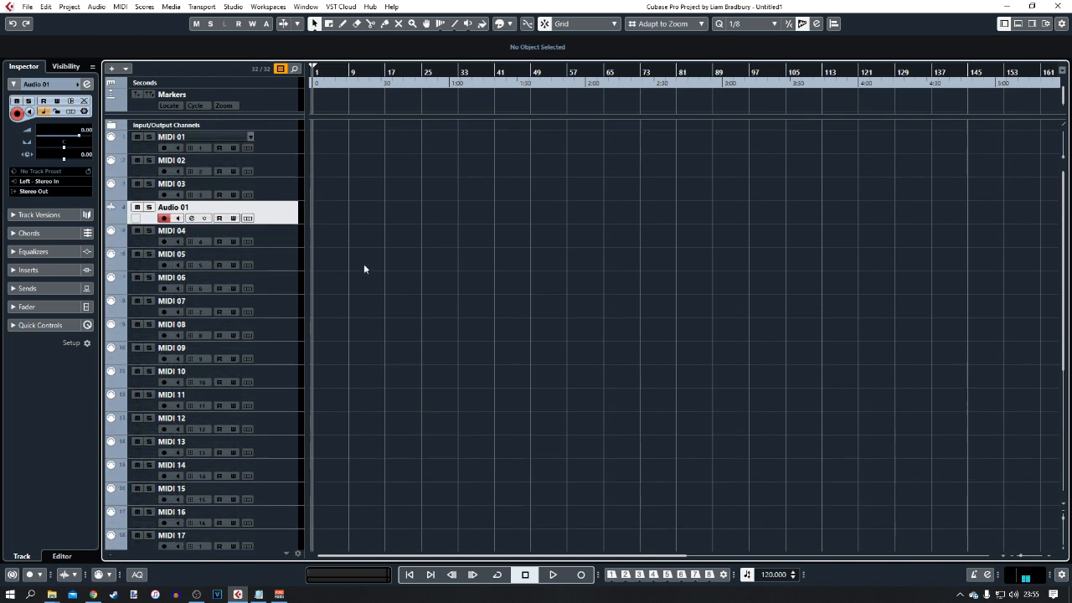
- Filter the track list by type to show only audio and MIDI tracks
click(280, 68)
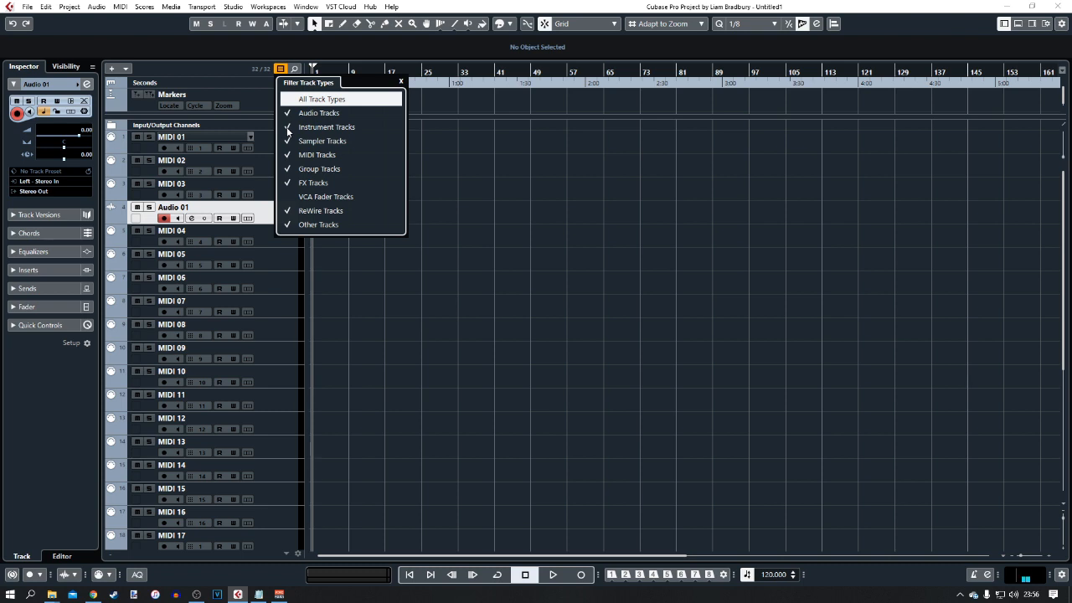
click(289, 100)
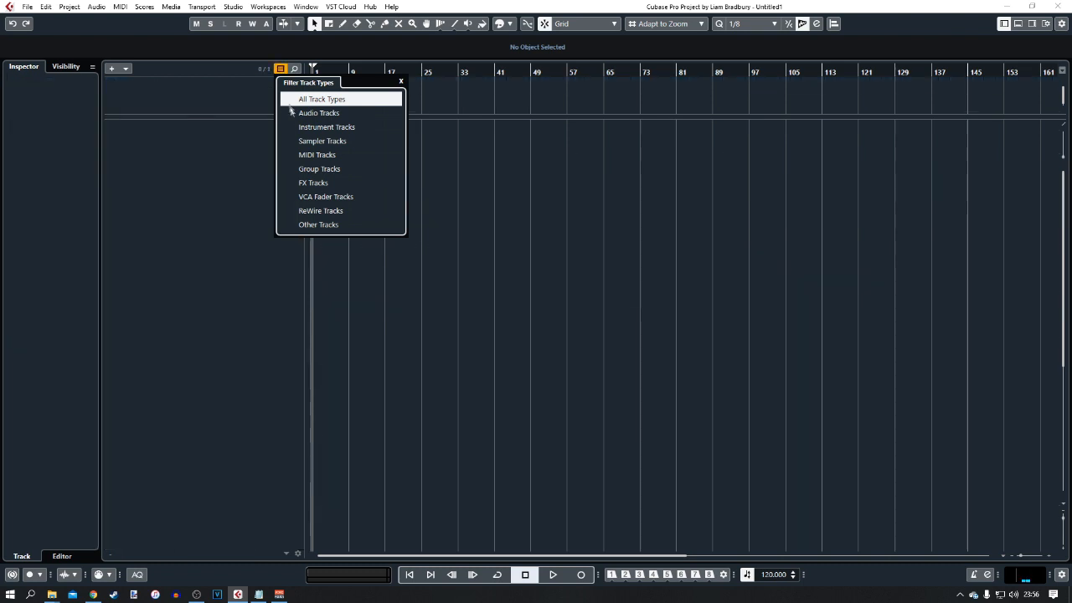
click(292, 114)
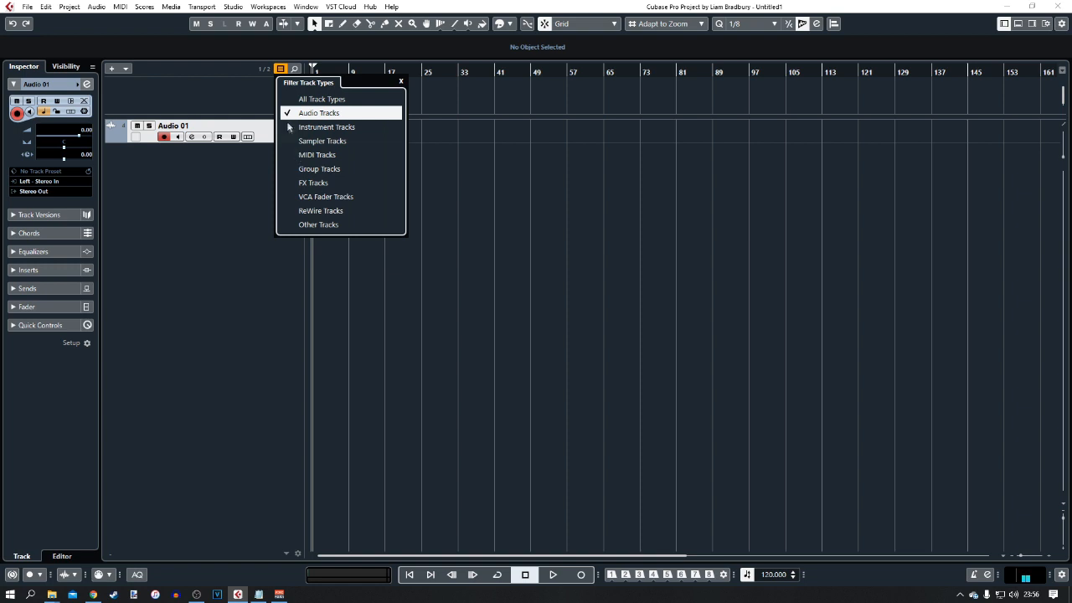
click(317, 155)
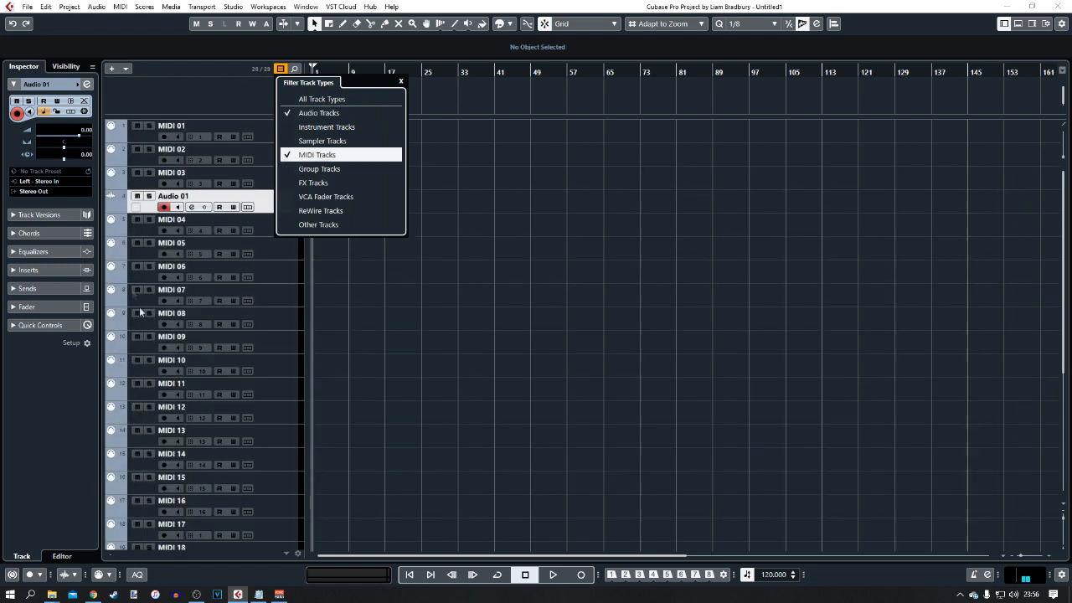
click(469, 178)
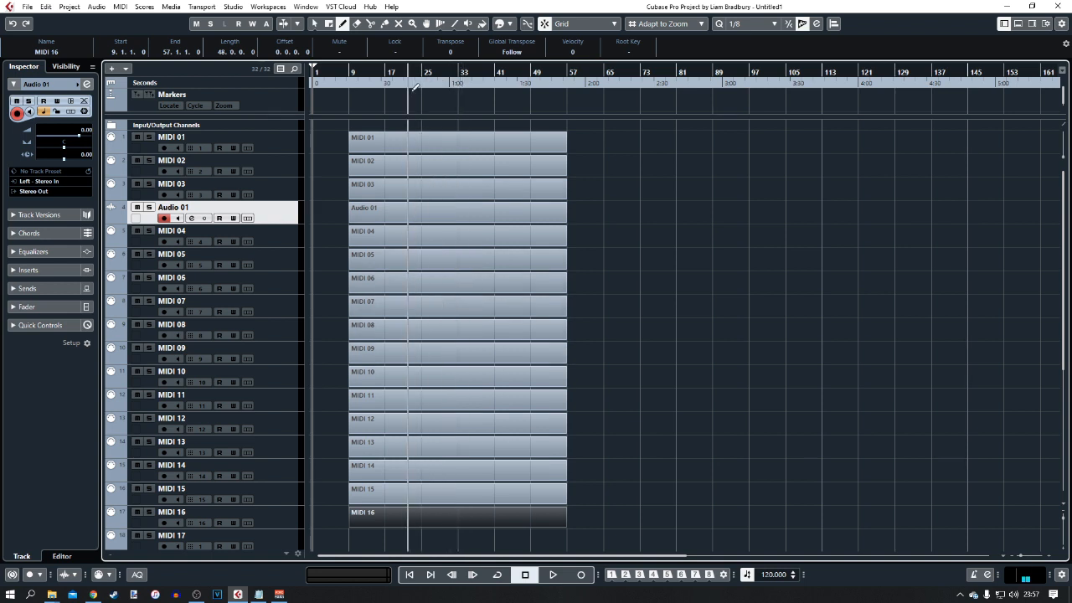
- Colour the MIDI 01, MIDI 02, MIDI 03, MIDI 07 and MIDI 09 tracks bright green
click(315, 24)
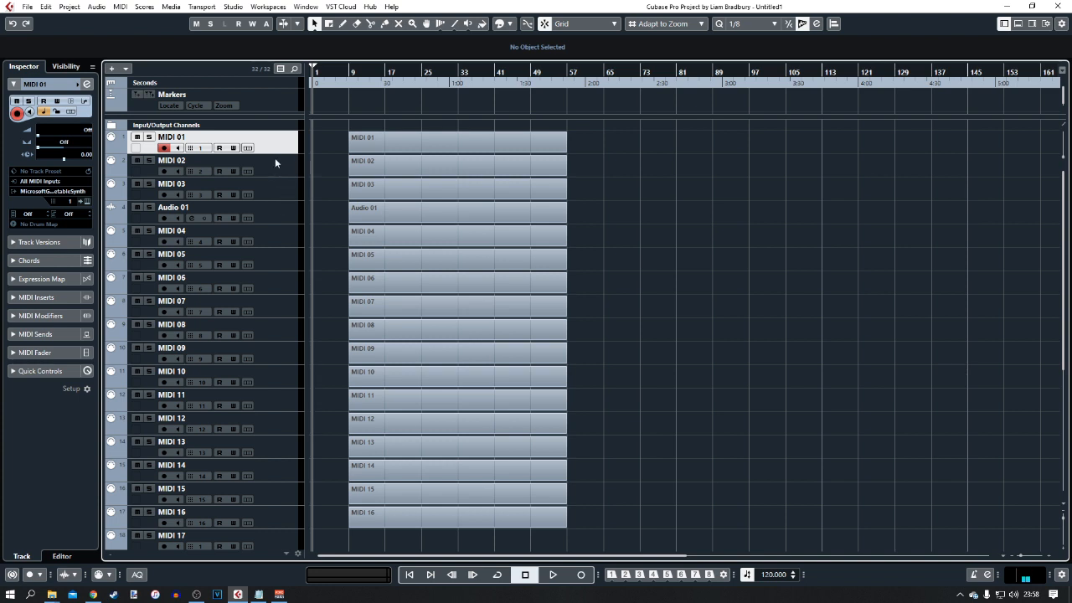
ctrl+click(274, 169)
ctrl+click(276, 189)
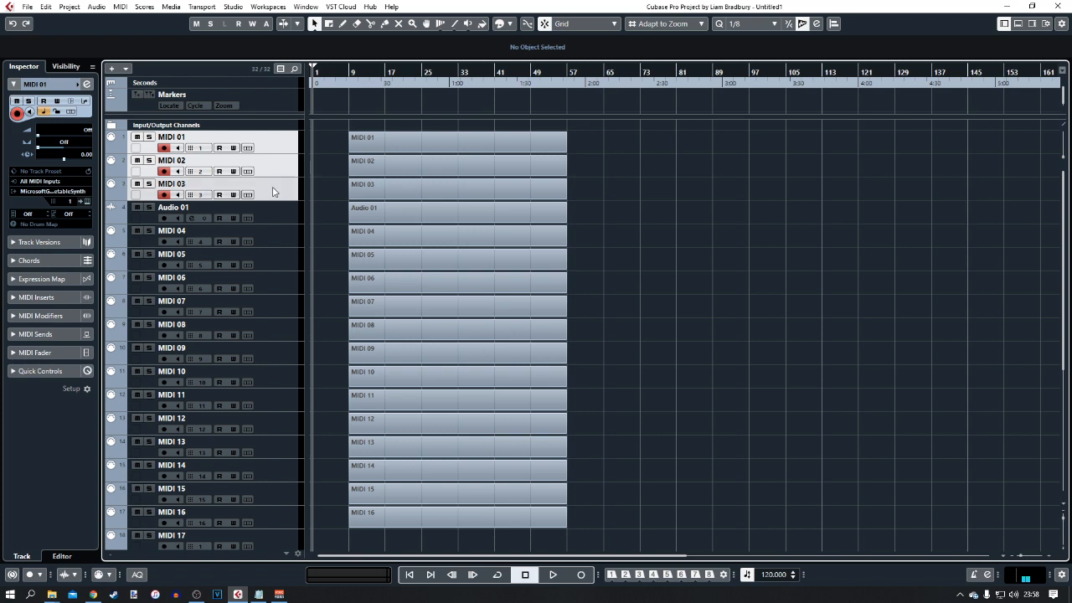
ctrl+click(284, 309)
ctrl+click(283, 350)
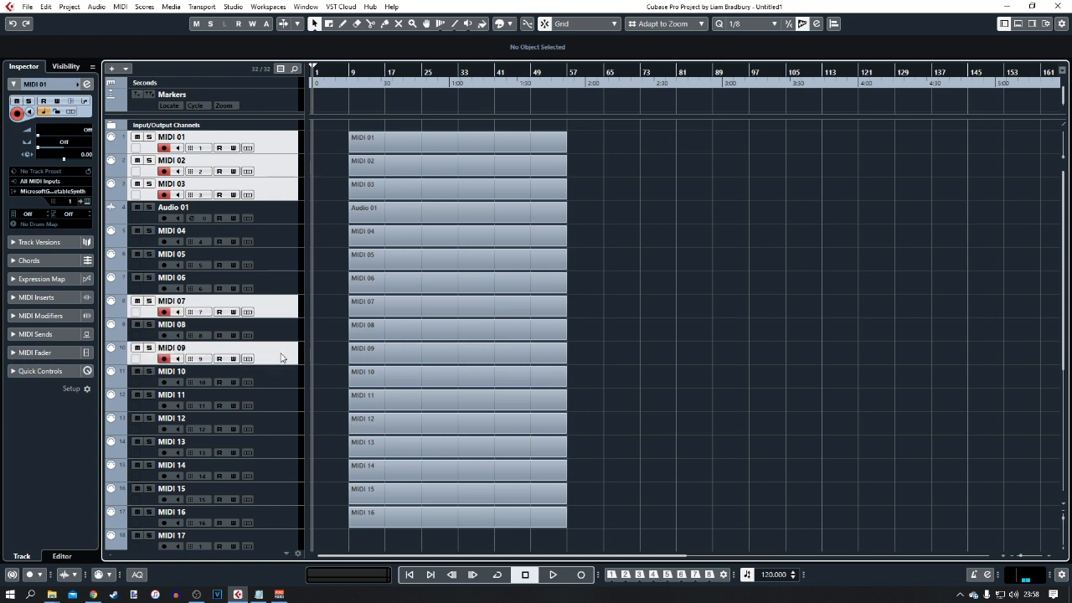
click(510, 26)
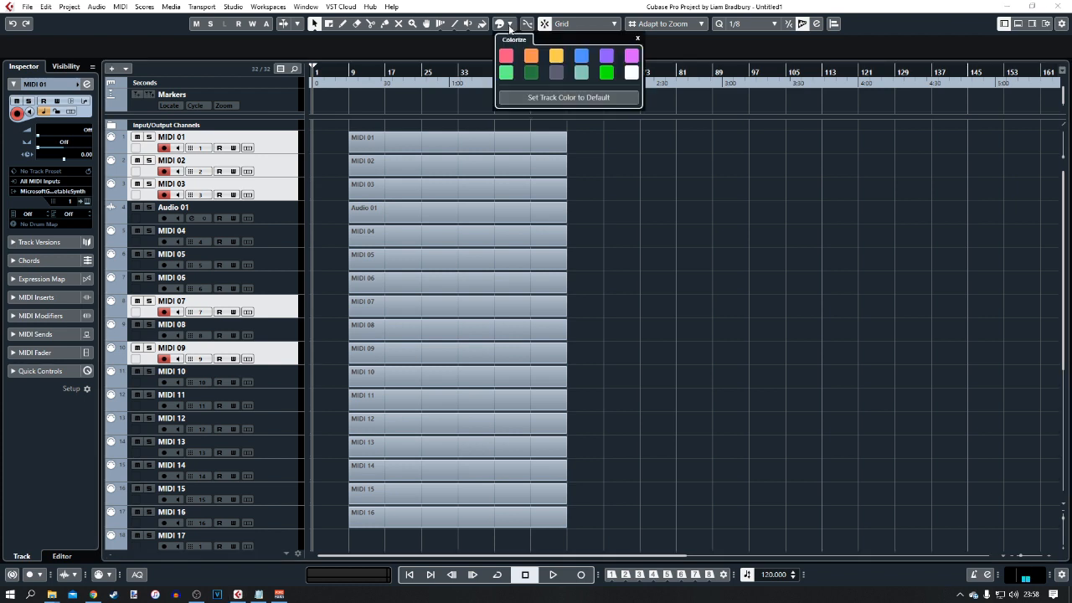
click(602, 74)
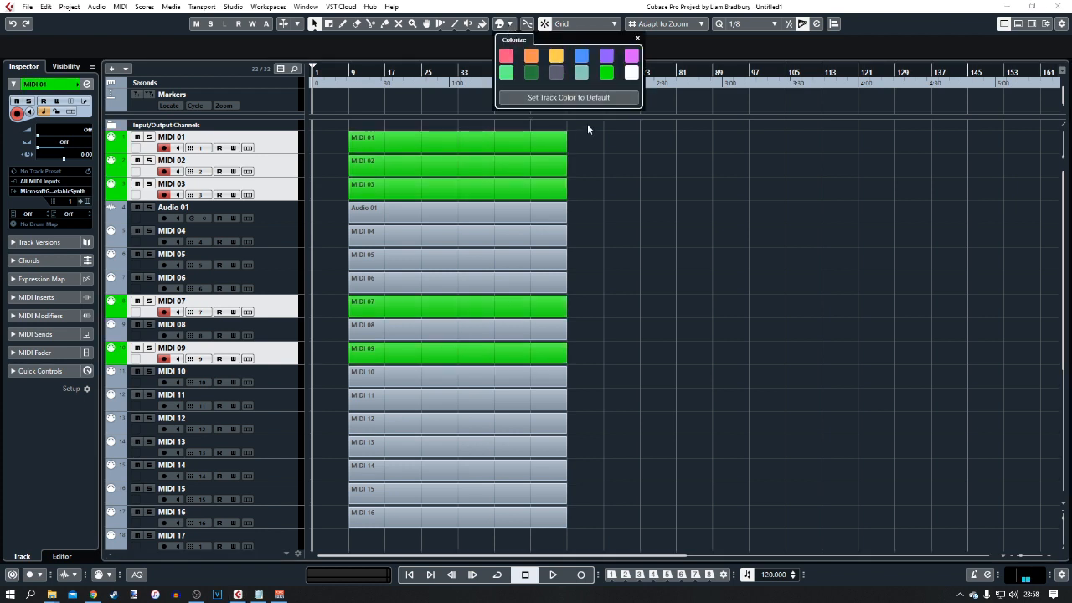
click(634, 266)
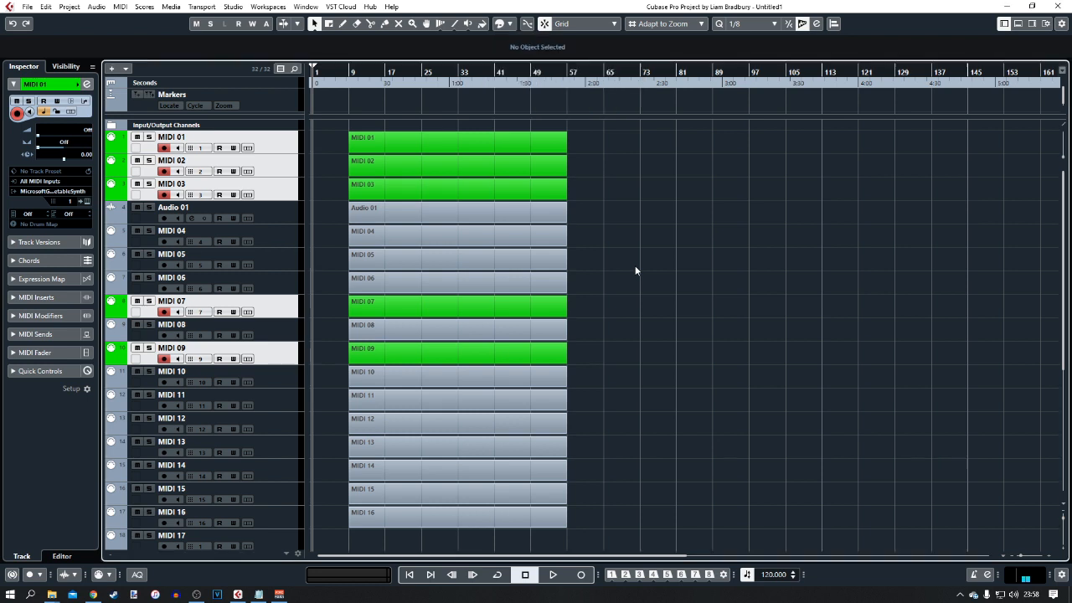
- Colour the adjacent tracks from Audio 01 through MIDI 06 dark green
click(289, 219)
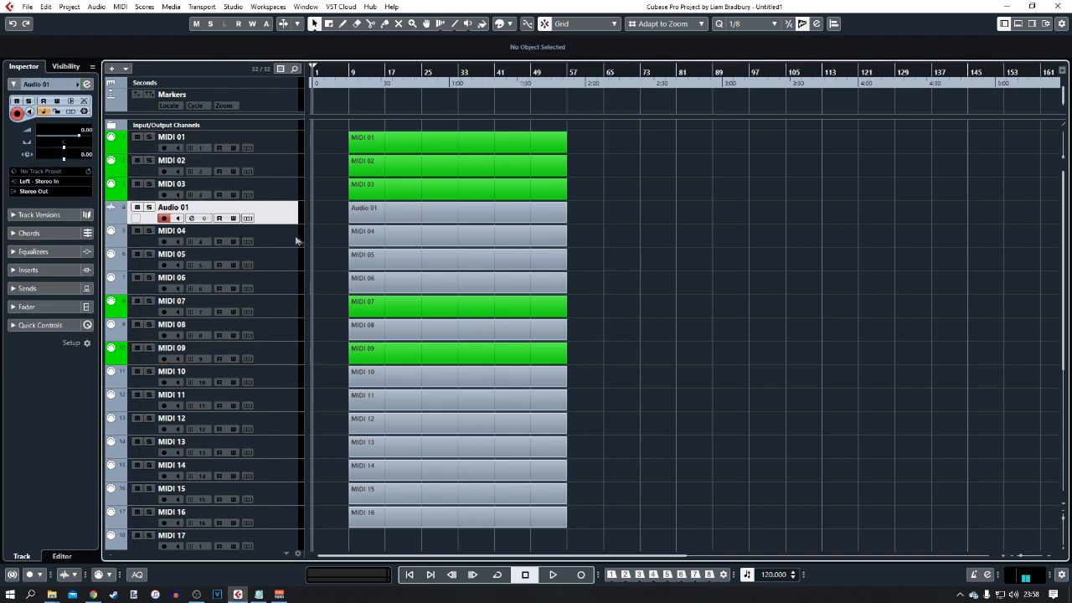
shift+click(285, 287)
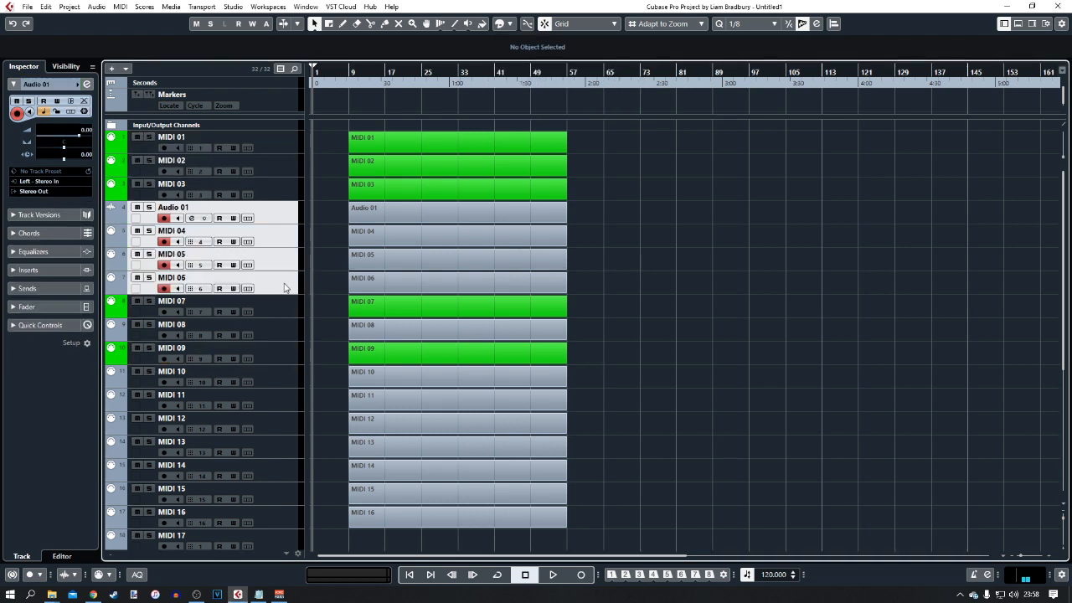
click(509, 26)
click(531, 72)
- Colour the MIDI 08 track blue
click(280, 331)
click(509, 26)
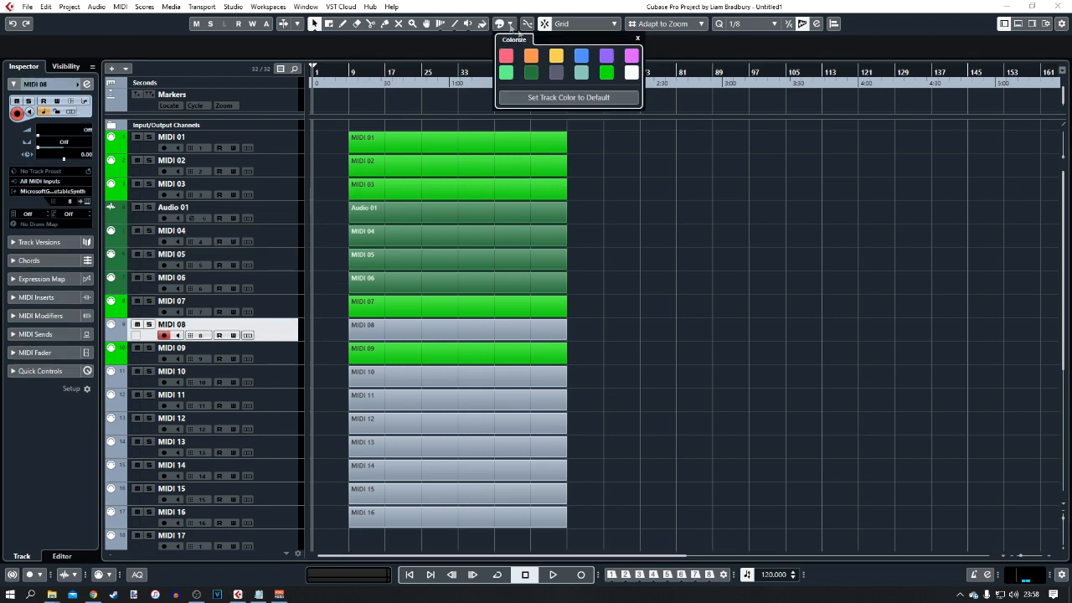
click(582, 55)
click(606, 146)
- Colour the tracks from MIDI 10 through MIDI 16 pinkish red
click(293, 378)
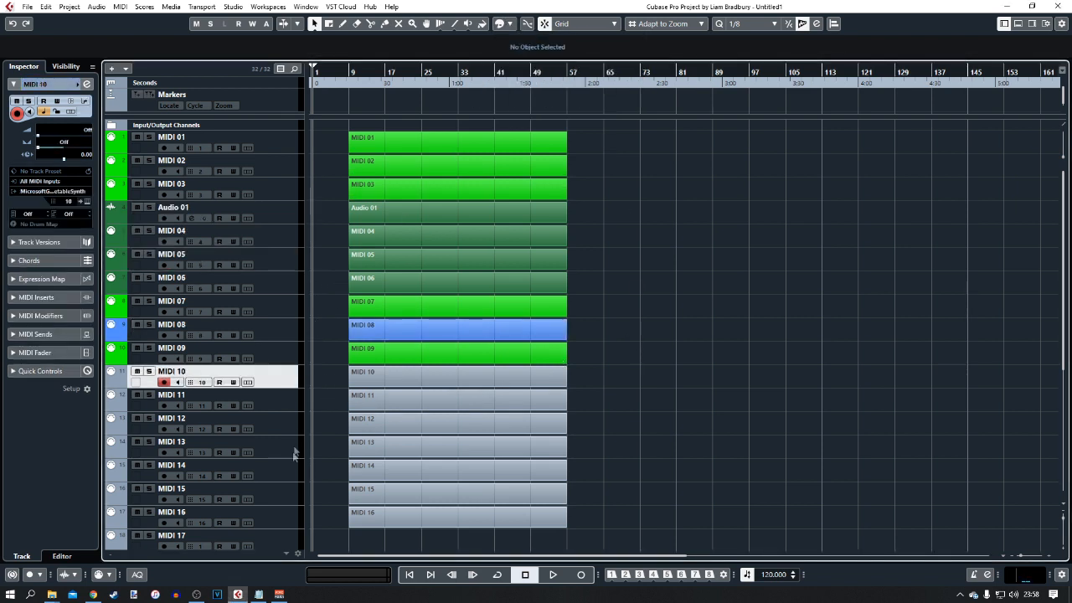
shift+click(288, 508)
click(509, 26)
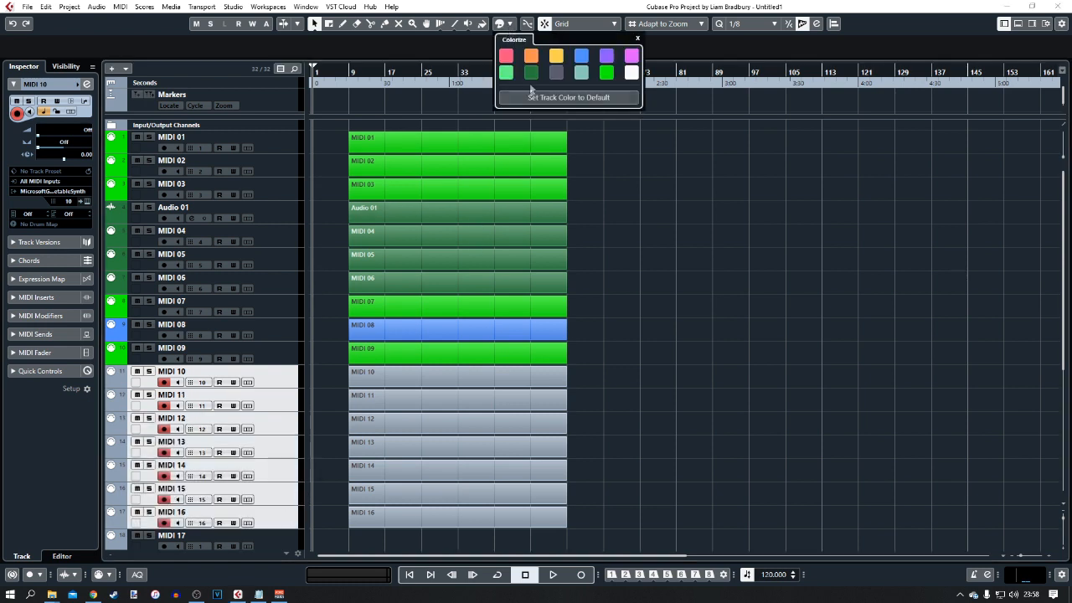
click(506, 56)
click(638, 206)
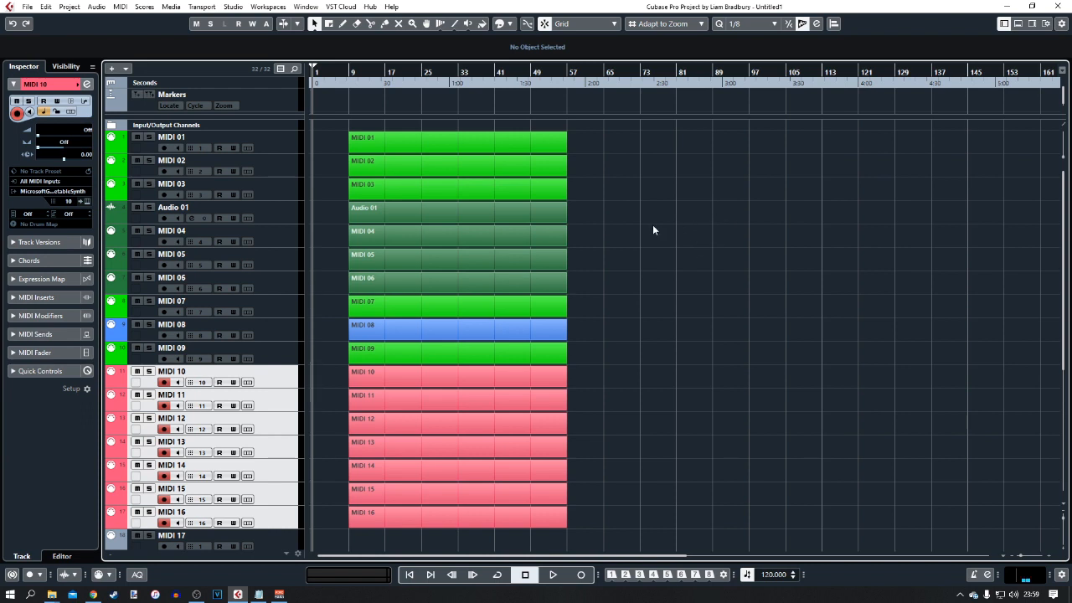
- Move the tracks from MIDI 01 through MIDI 05, including Audio 01, into a new folder and collapse it
key(Up)
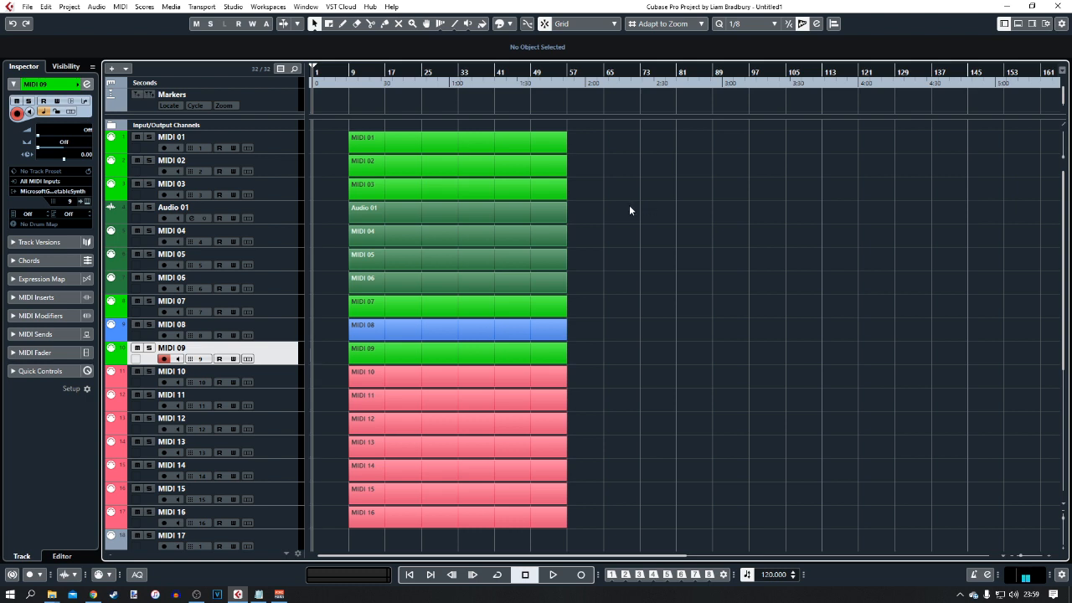
click(287, 149)
shift+click(287, 266)
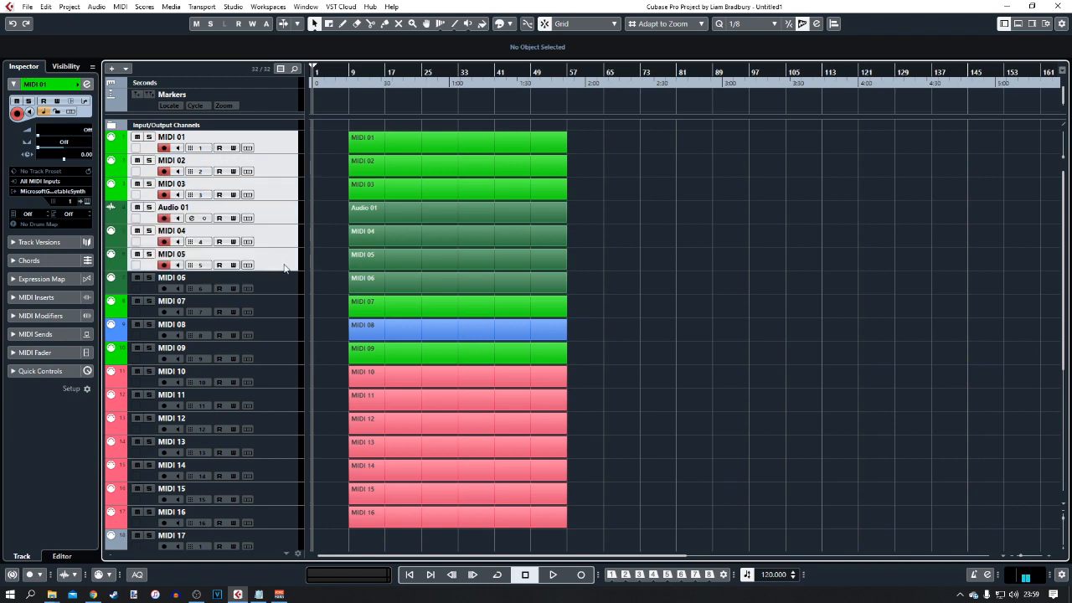
right_click(282, 144)
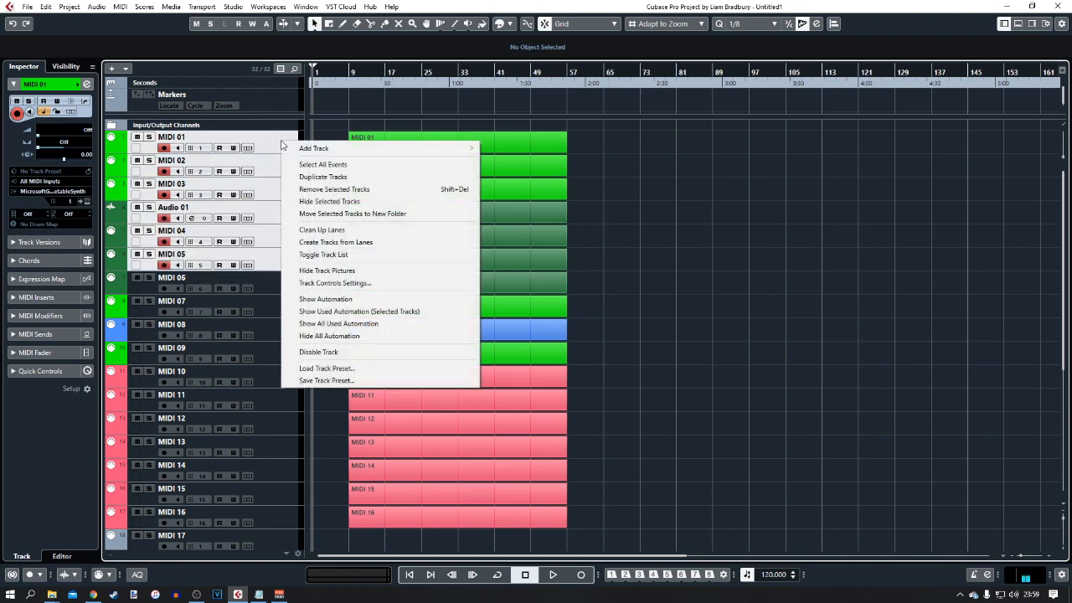
click(357, 216)
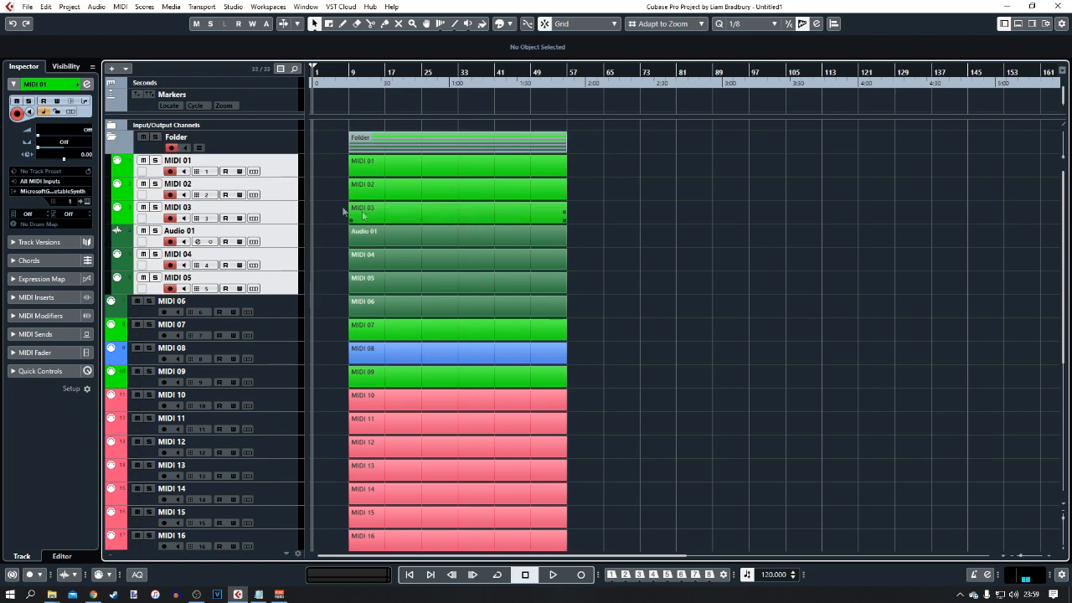
click(112, 144)
click(113, 145)
click(112, 144)
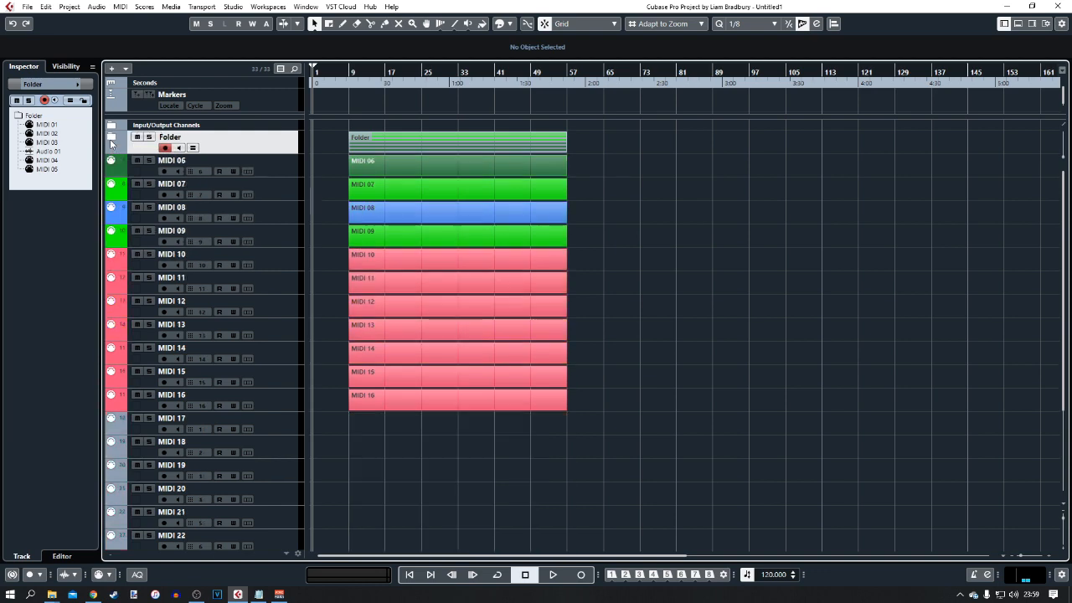
click(111, 140)
click(111, 141)
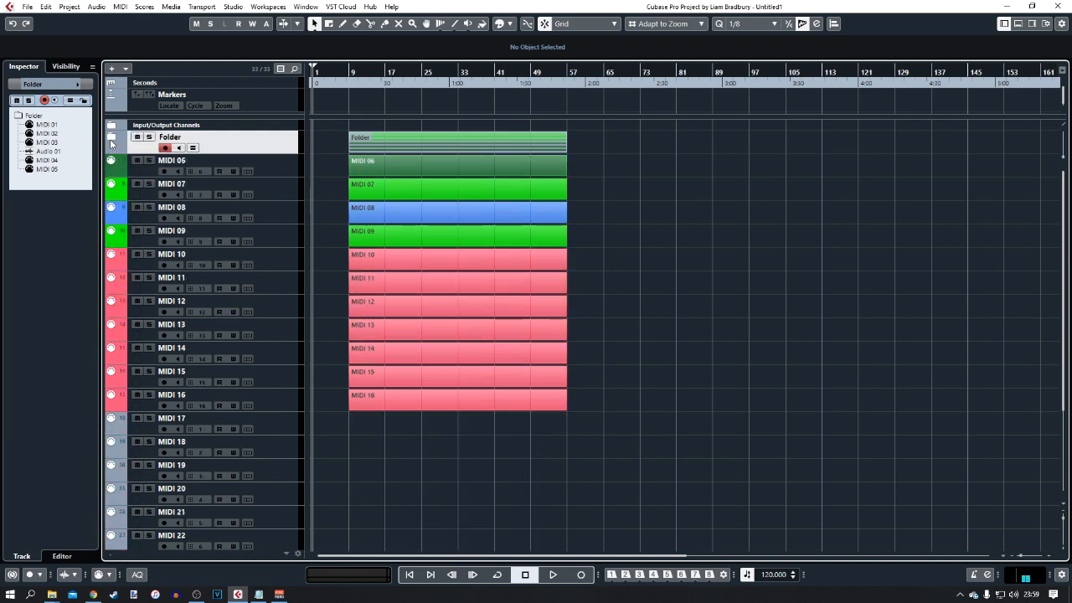
- Group MIDI 10 through MIDI 16 in a new collapsed folder and place it directly below the first folder
click(282, 173)
shift+click(285, 394)
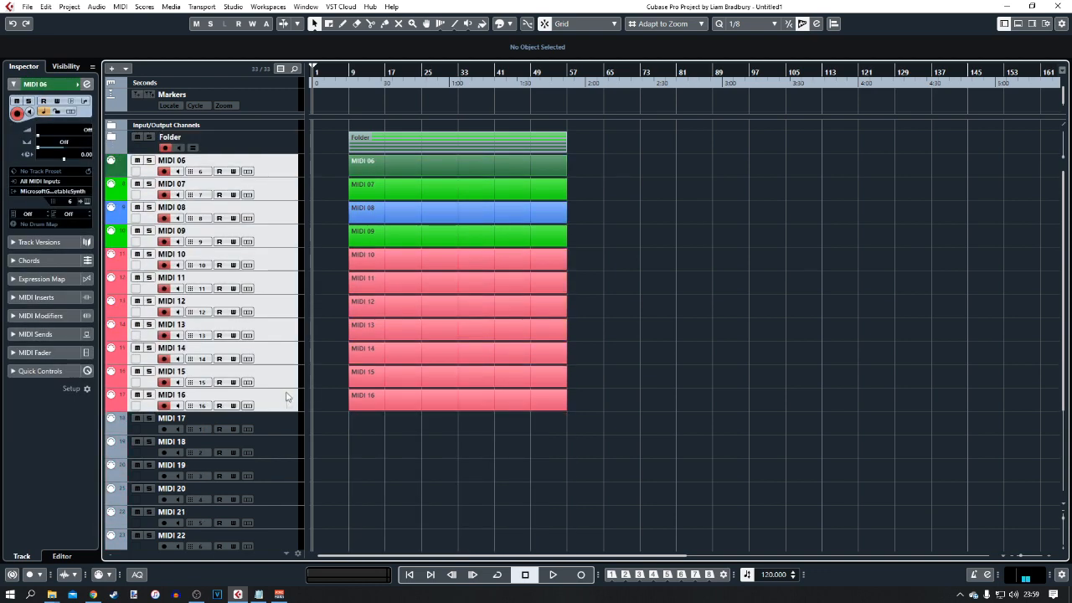
click(286, 265)
shift+click(287, 399)
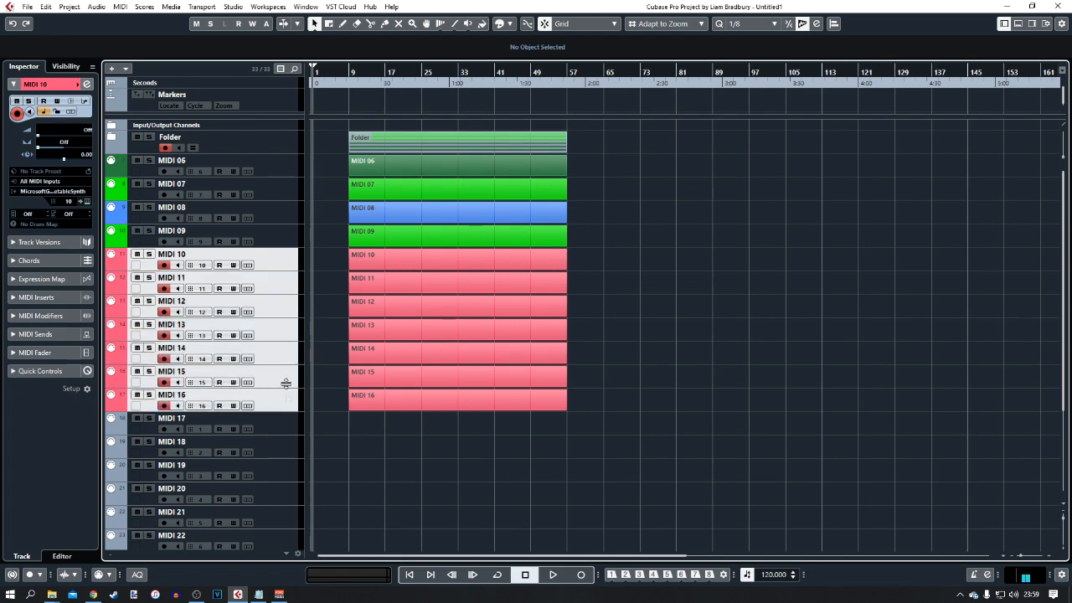
right_click(285, 262)
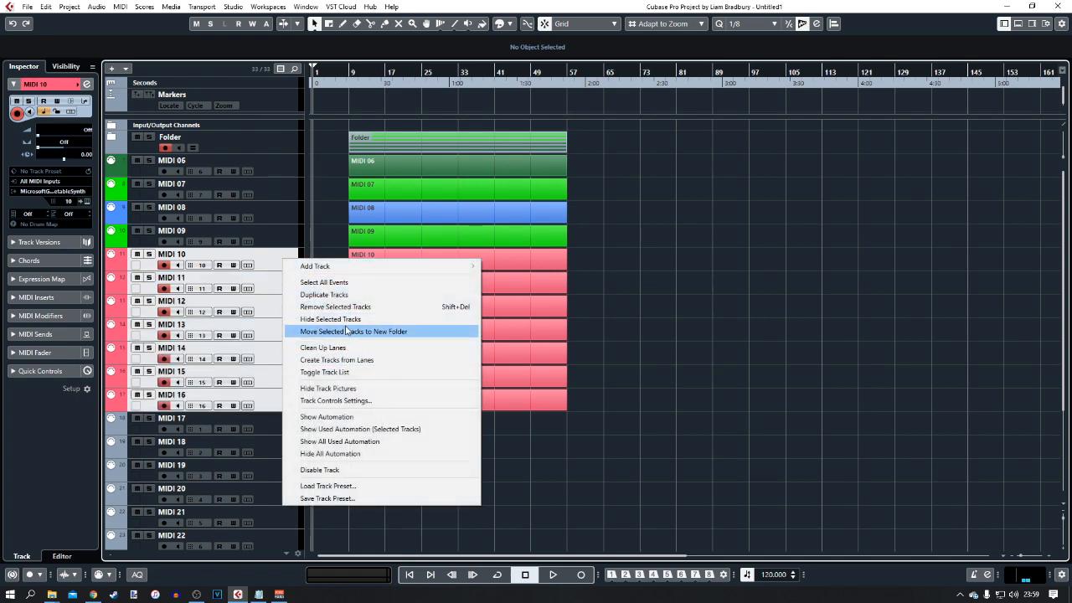
click(346, 332)
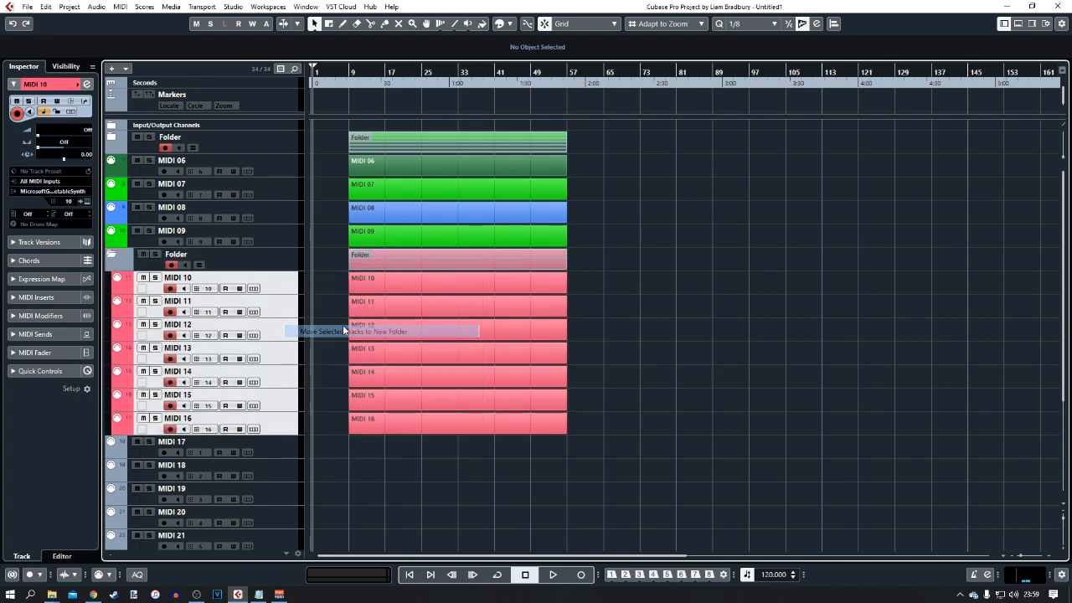
click(125, 257)
drag(258, 256, 231, 195)
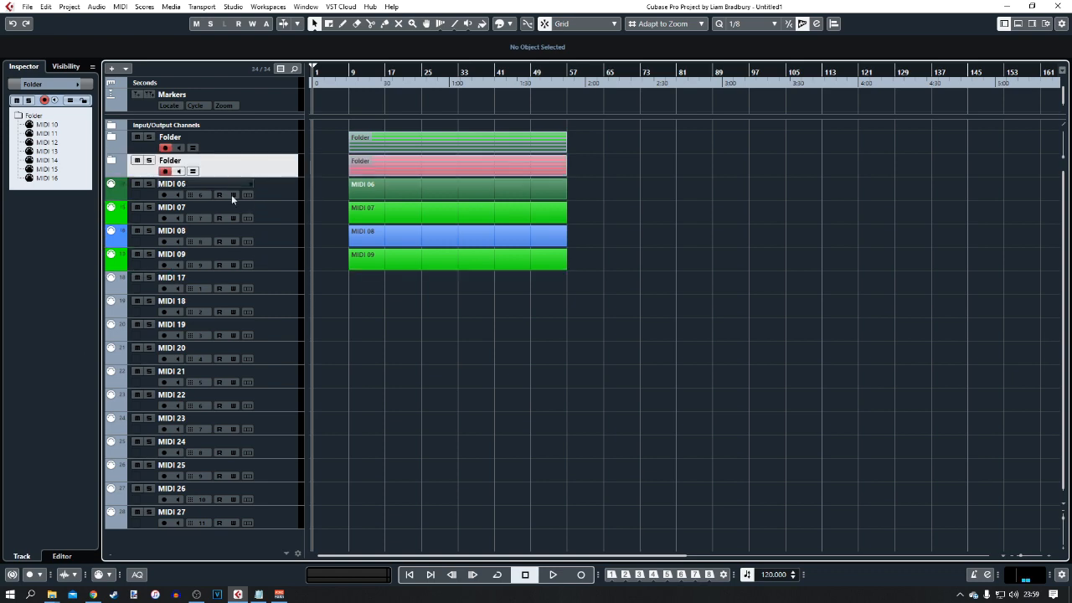
- Move the remaining tracks, MIDI 06 to MIDI 09 and MIDI 17 to MIDI 27, into a new folder and collapse it
click(266, 198)
shift+click(288, 526)
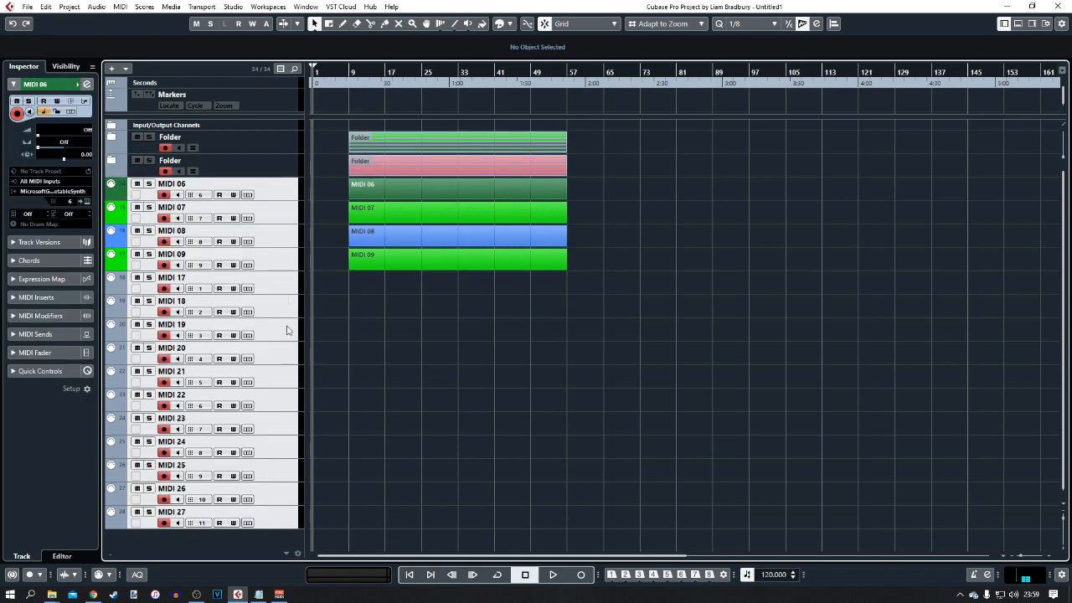
right_click(276, 199)
click(347, 270)
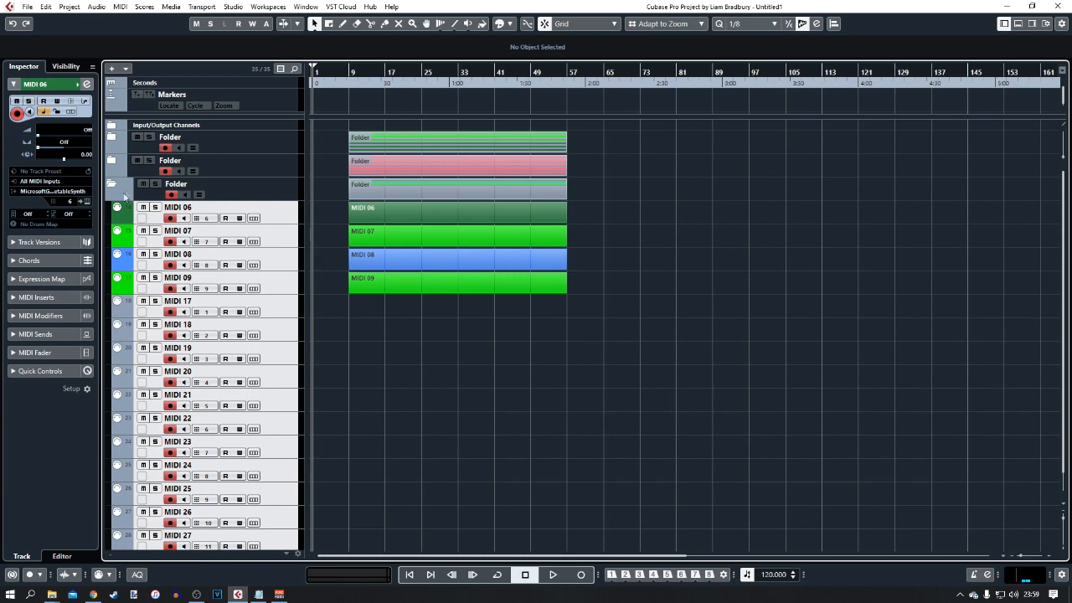
click(109, 185)
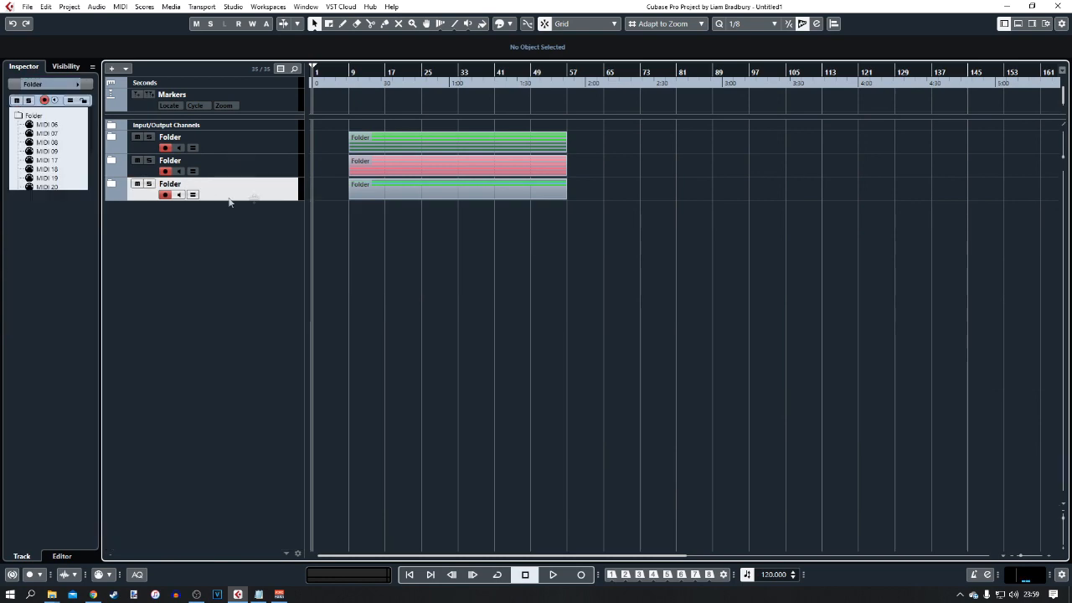
- Expand the three folders and look through the coloured tracks inside them
click(111, 161)
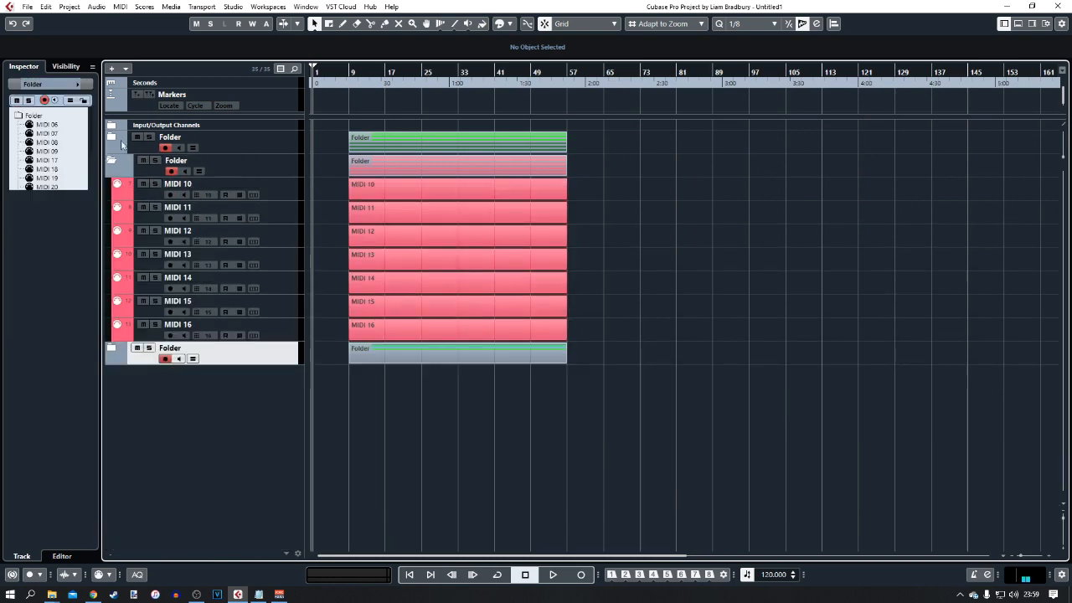
click(111, 161)
click(112, 138)
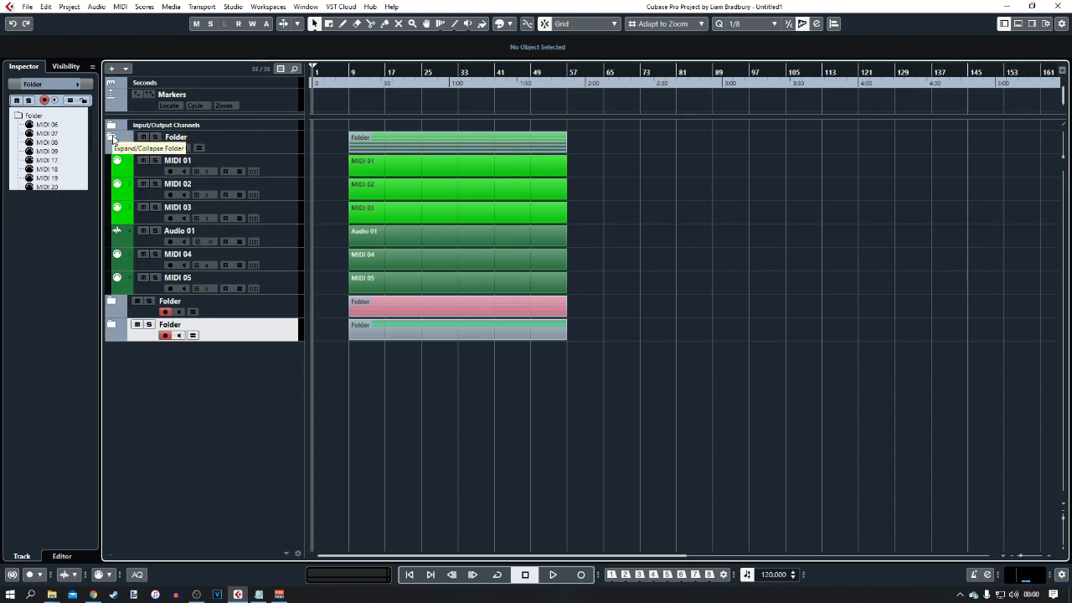
click(113, 139)
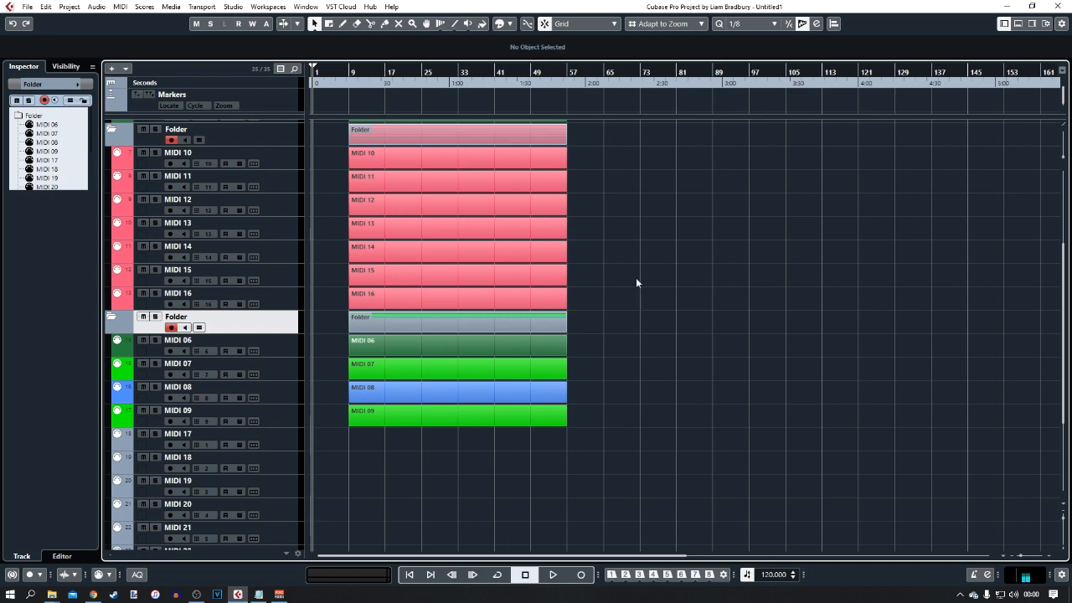
scroll(636, 279, up, 2)
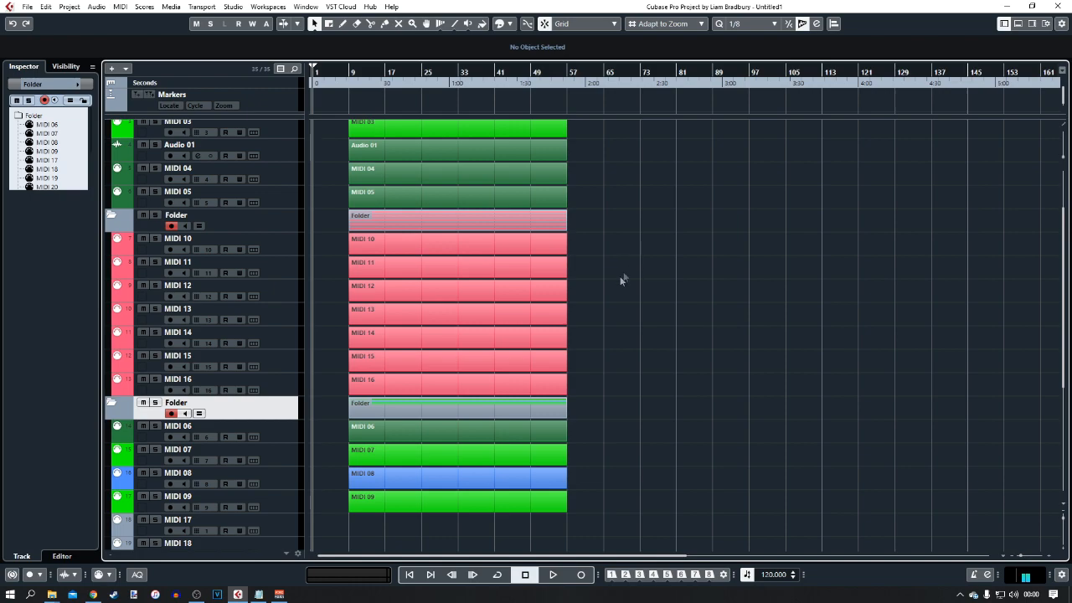
- Open the MIDI 13 part in the Key Editor, view it back to bar 1, and close the editor
drag(515, 558, 474, 544)
double_click(400, 307)
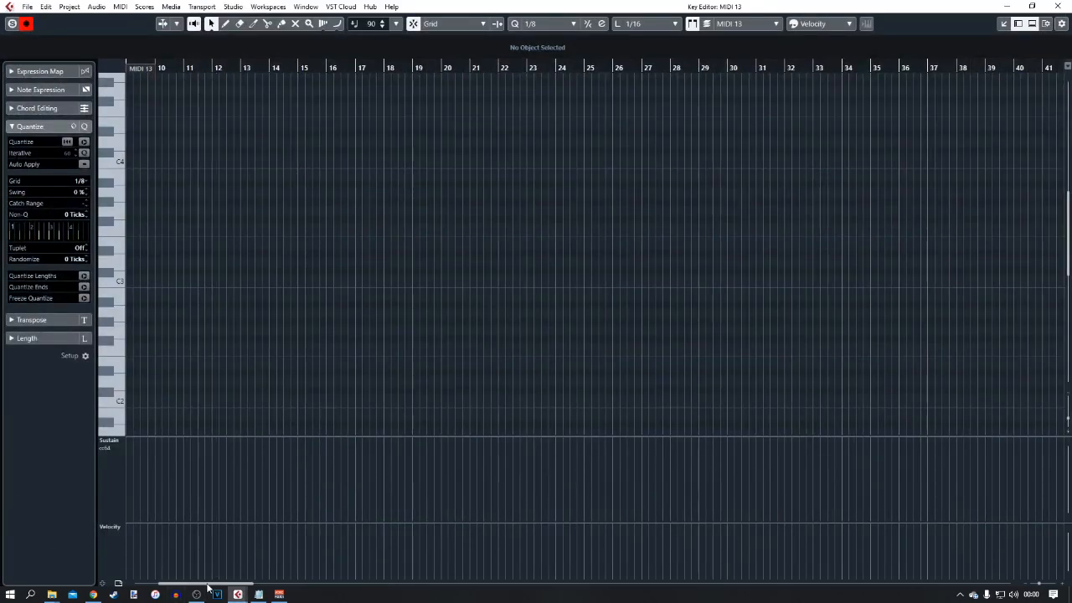
drag(207, 585, 161, 582)
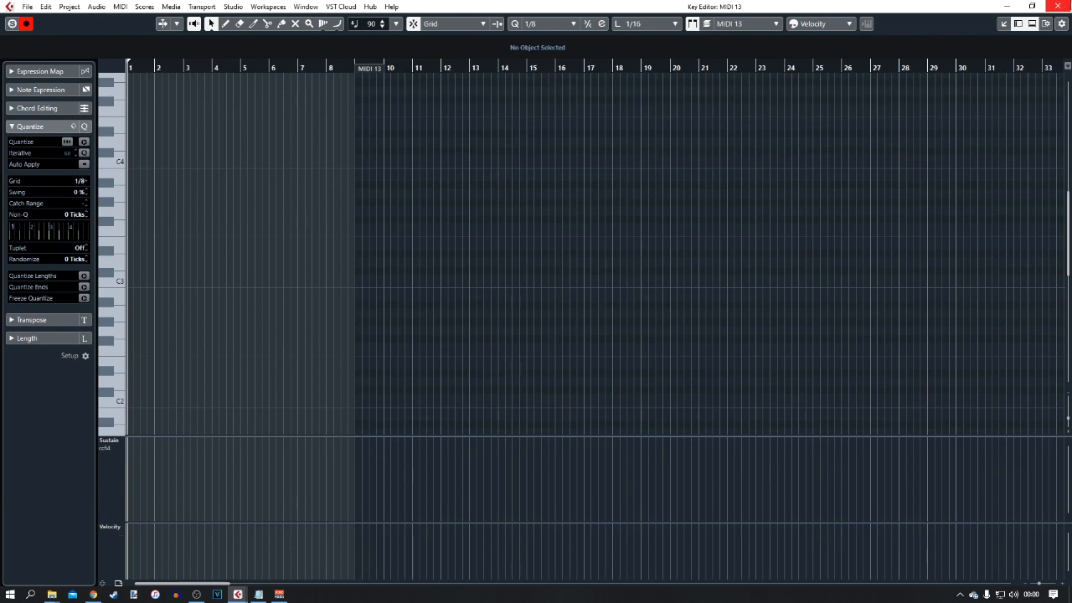
click(1062, 5)
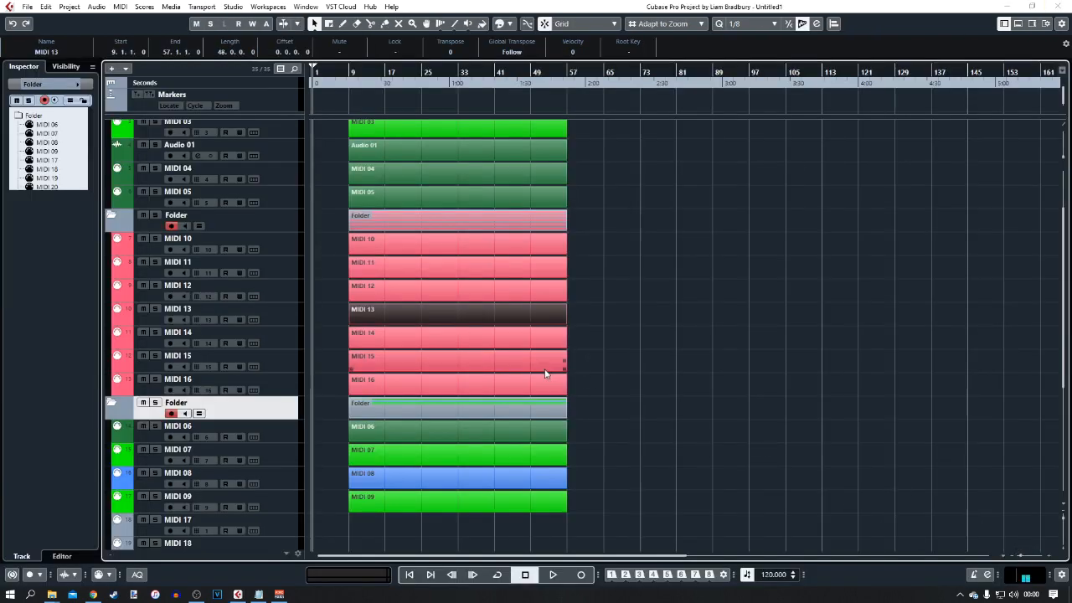
- Zoom in on the project timeline and look along it horizontally beyond the parts and back to bar 1
drag(1022, 558, 1023, 559)
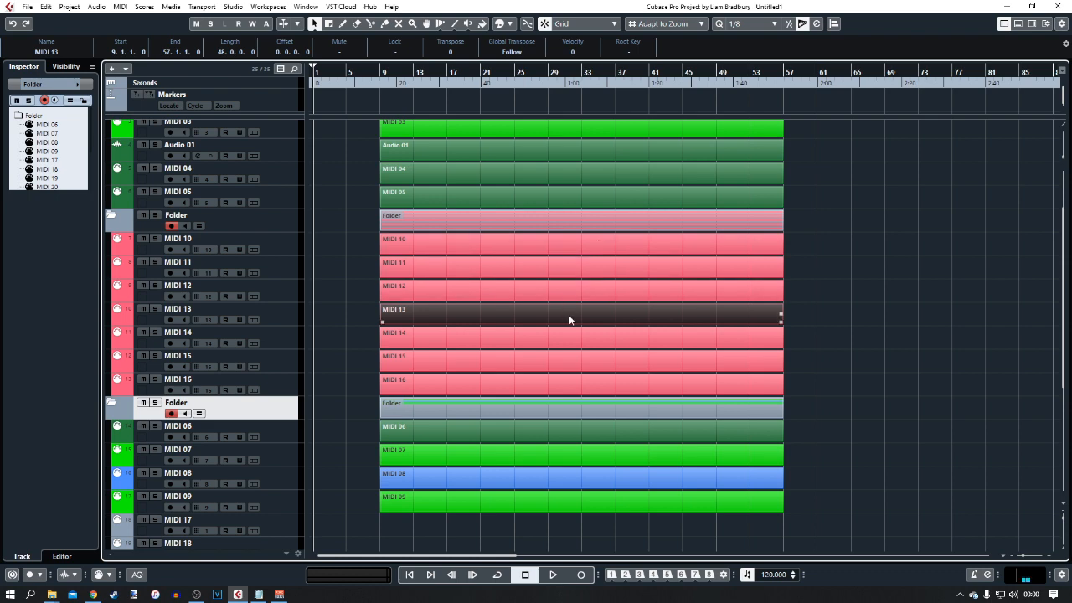
scroll(569, 319, right, 4)
scroll(570, 319, right, 17)
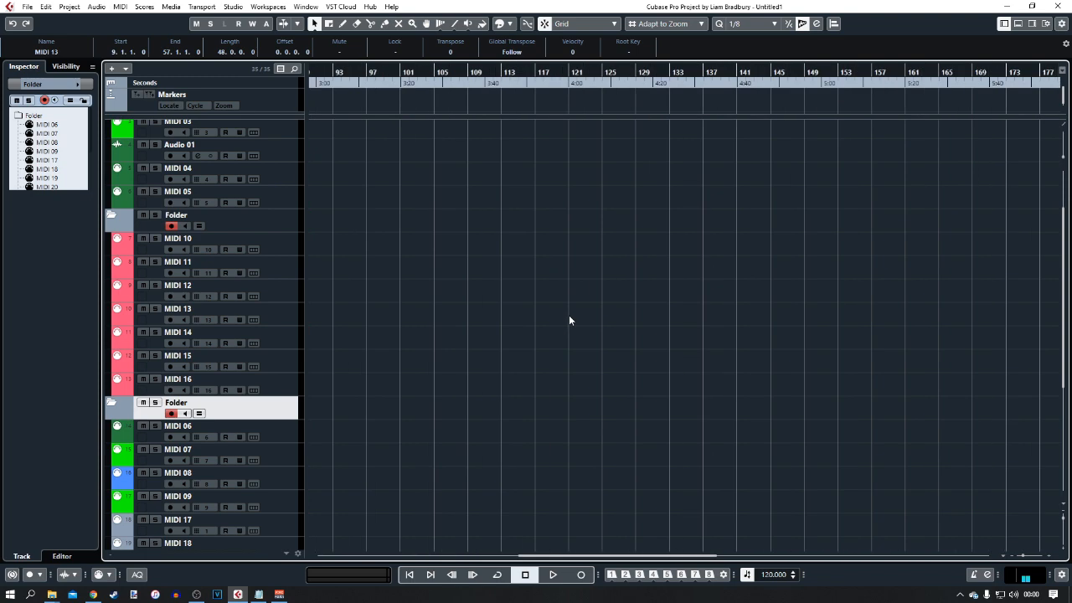
scroll(569, 319, left, 20)
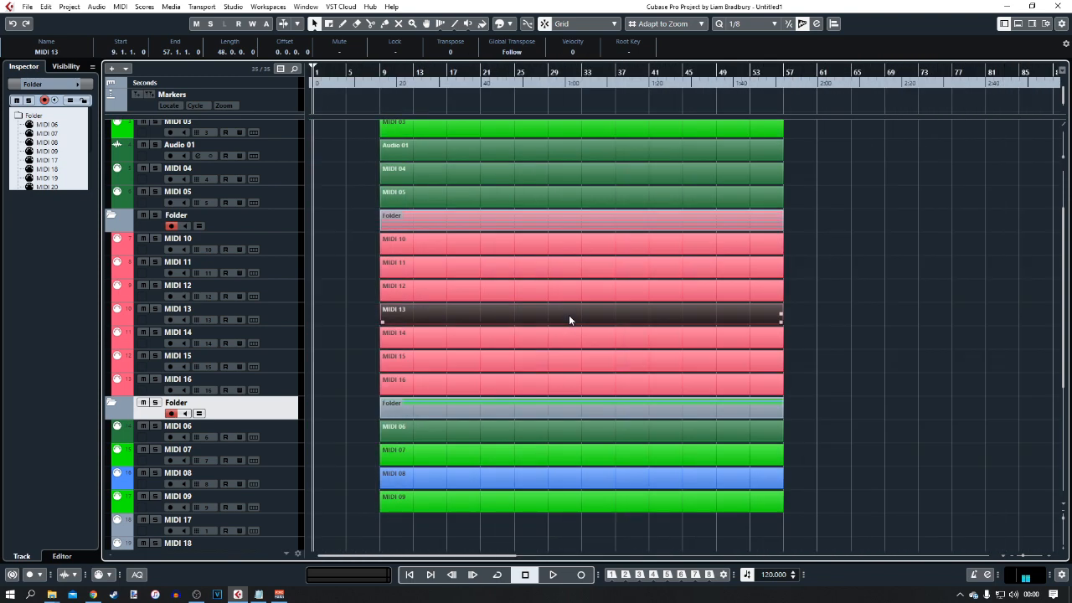
scroll(569, 319, right, 16)
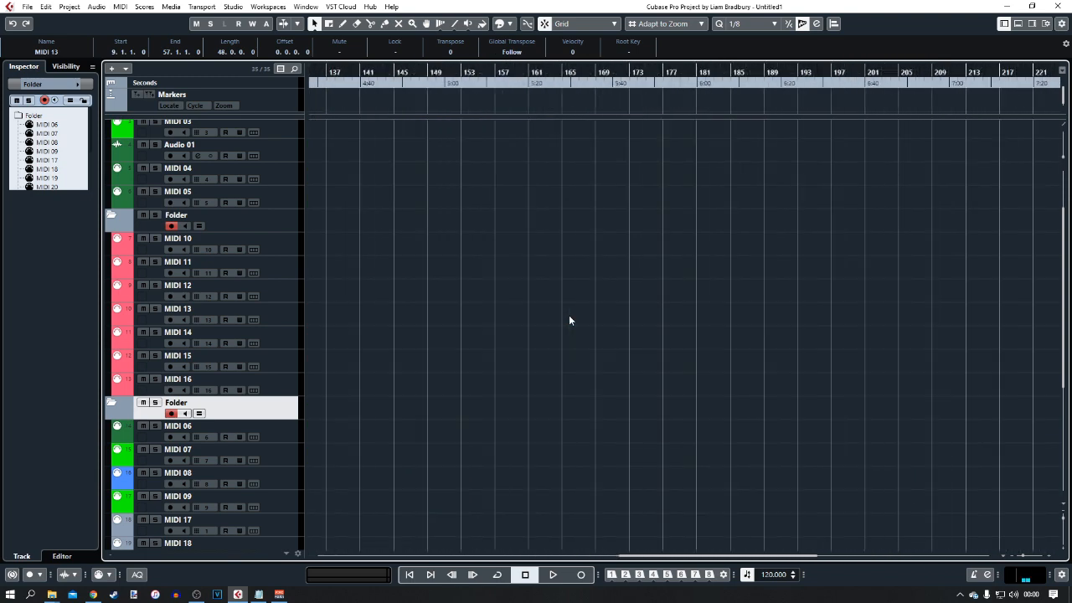
scroll(568, 315, left, 16)
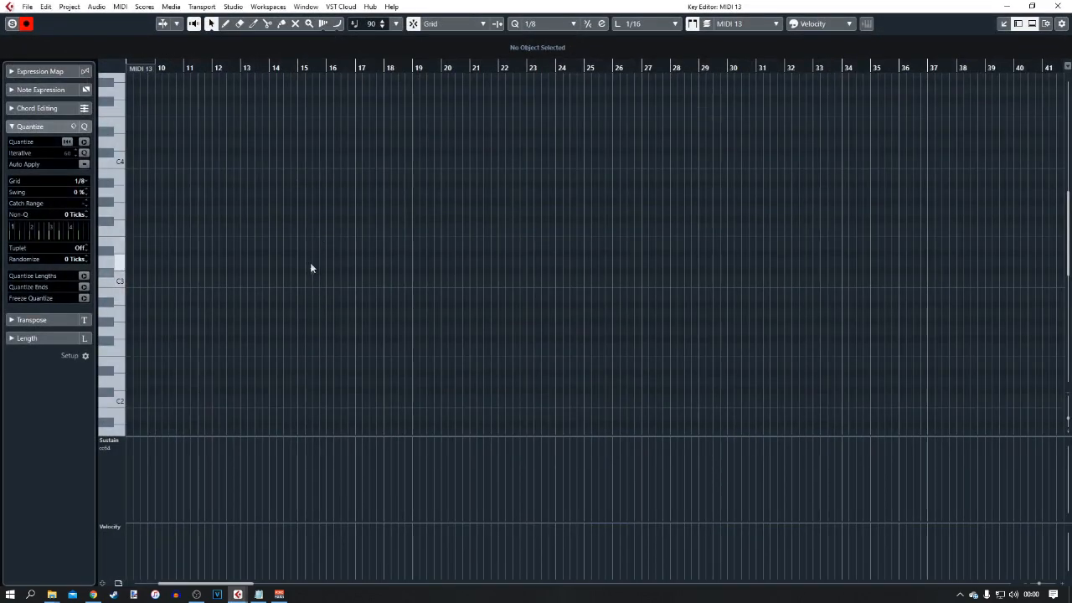
- Look through the MIDI 13 part in the Key Editor at a closer zoom back to its start, and close the editor
scroll(311, 261, up, 5)
scroll(312, 261, right, 6)
scroll(311, 261, left, 8)
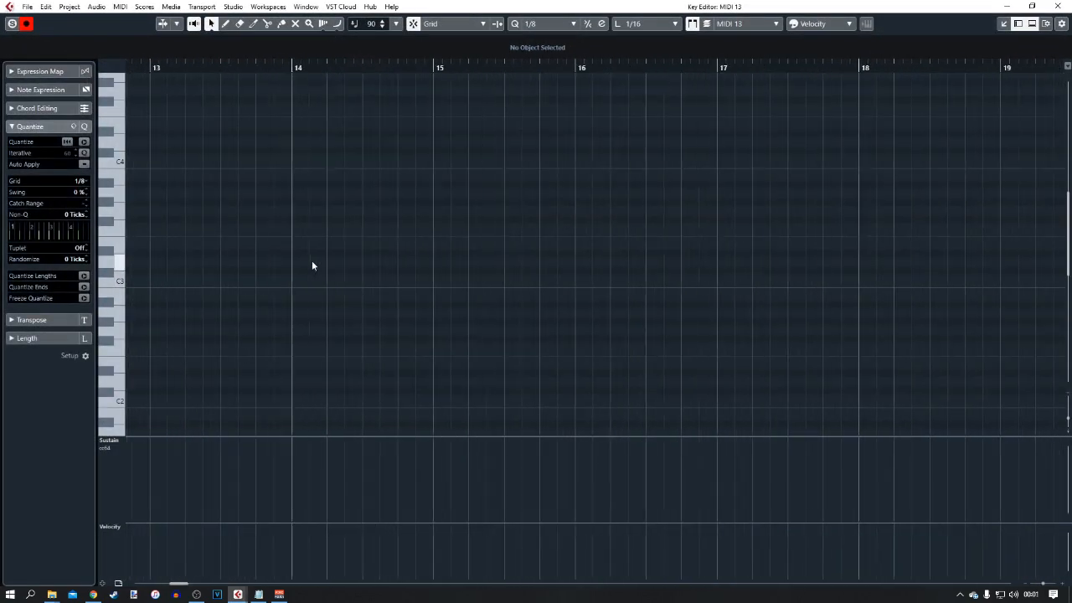
scroll(312, 260, right, 11)
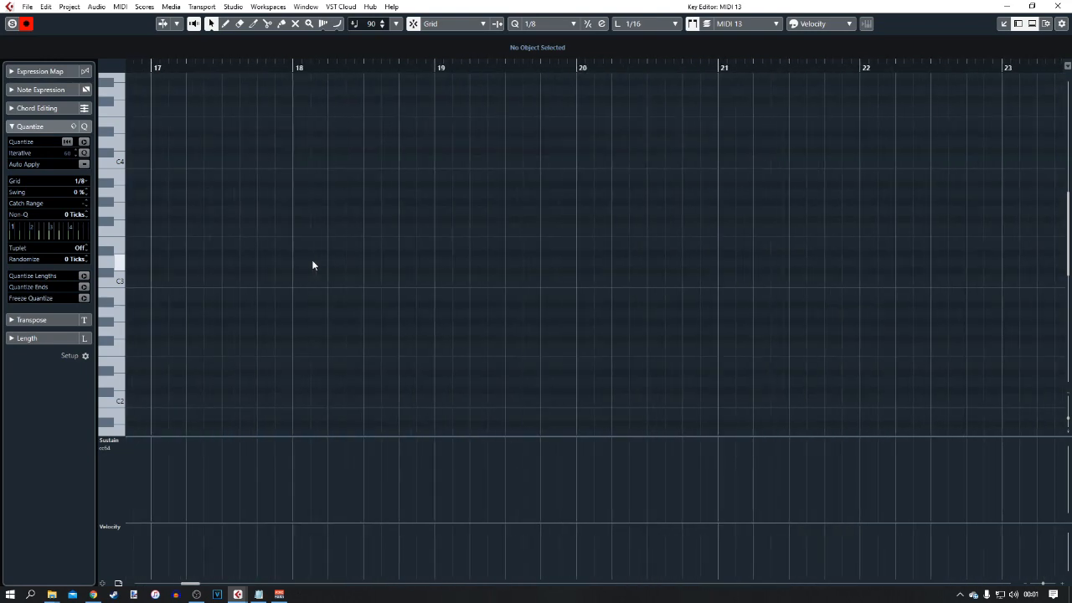
drag(200, 586, 169, 589)
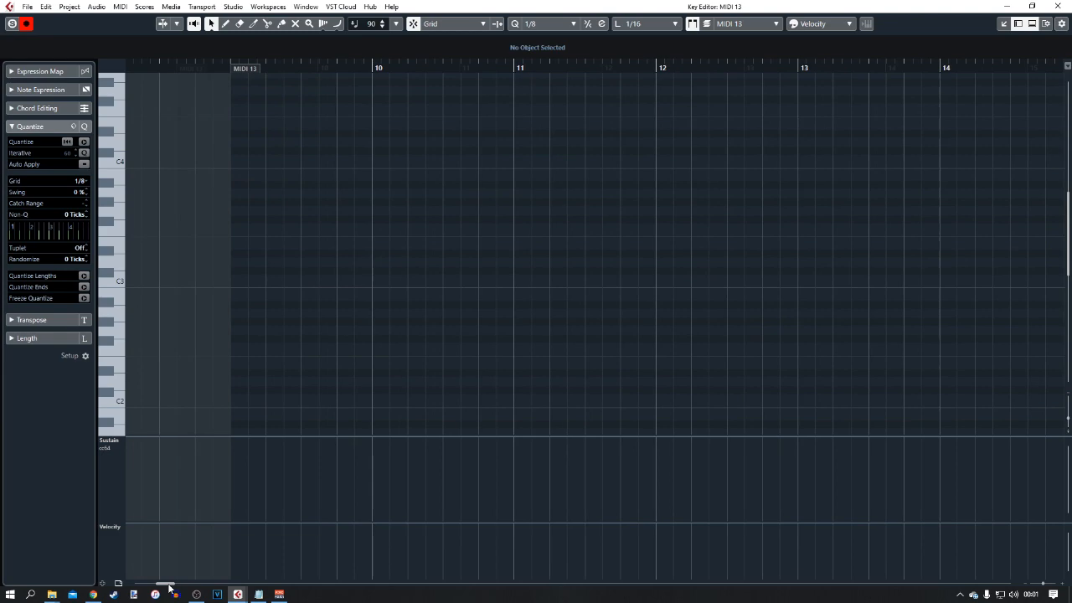
click(1056, 6)
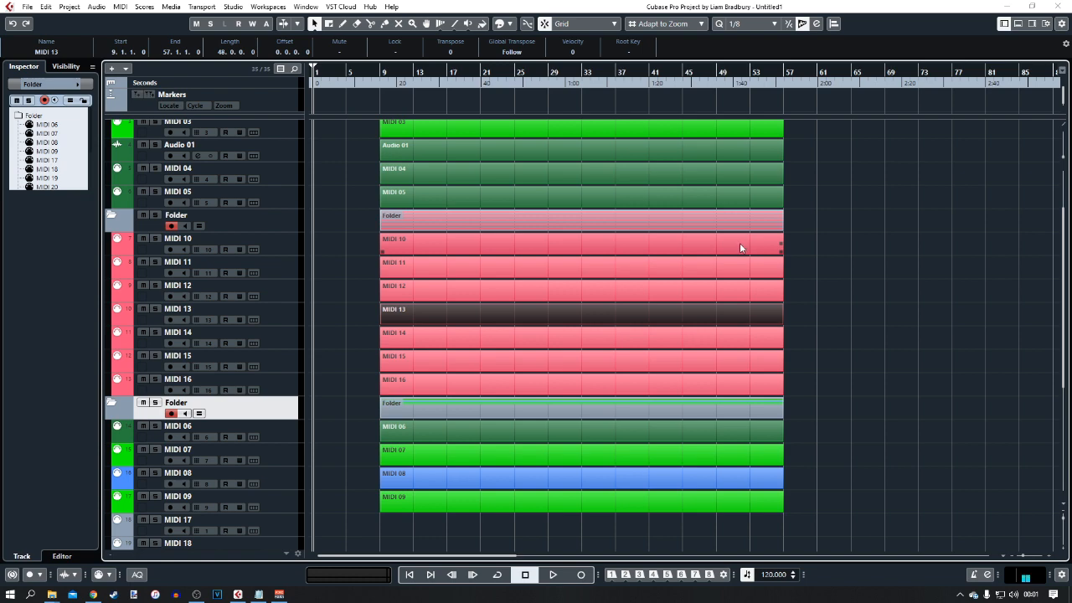
- Zoom the arrangement horizontally out and in around the start of the MIDI 13 part to compare overview and detail
scroll(675, 268, down, 6)
scroll(673, 270, up, 2)
scroll(674, 268, down, 2)
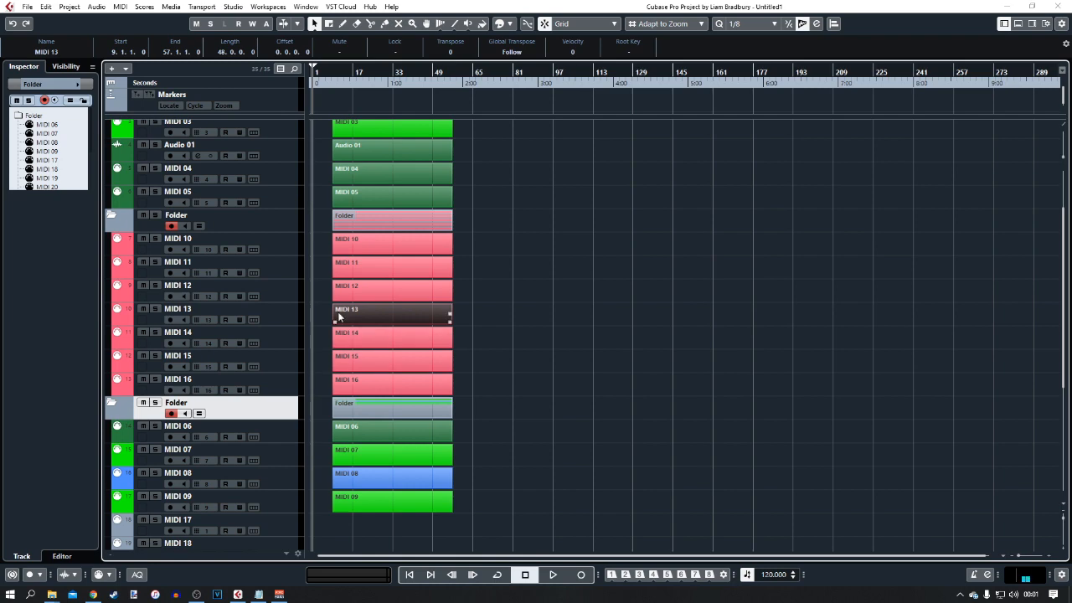
scroll(338, 317, up, 6)
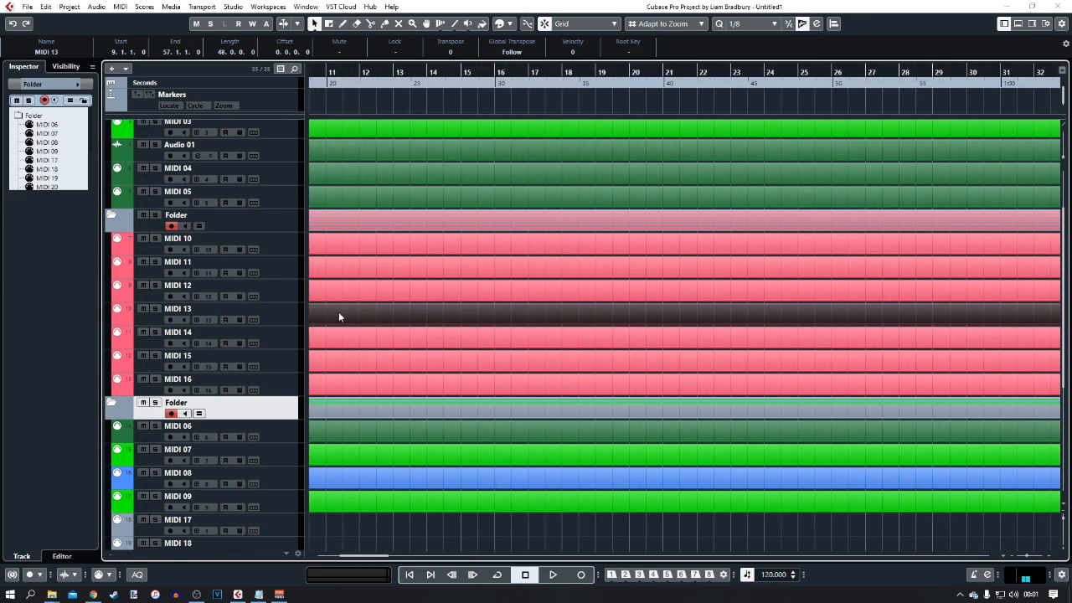
scroll(339, 317, down, 5)
scroll(338, 316, down, 2)
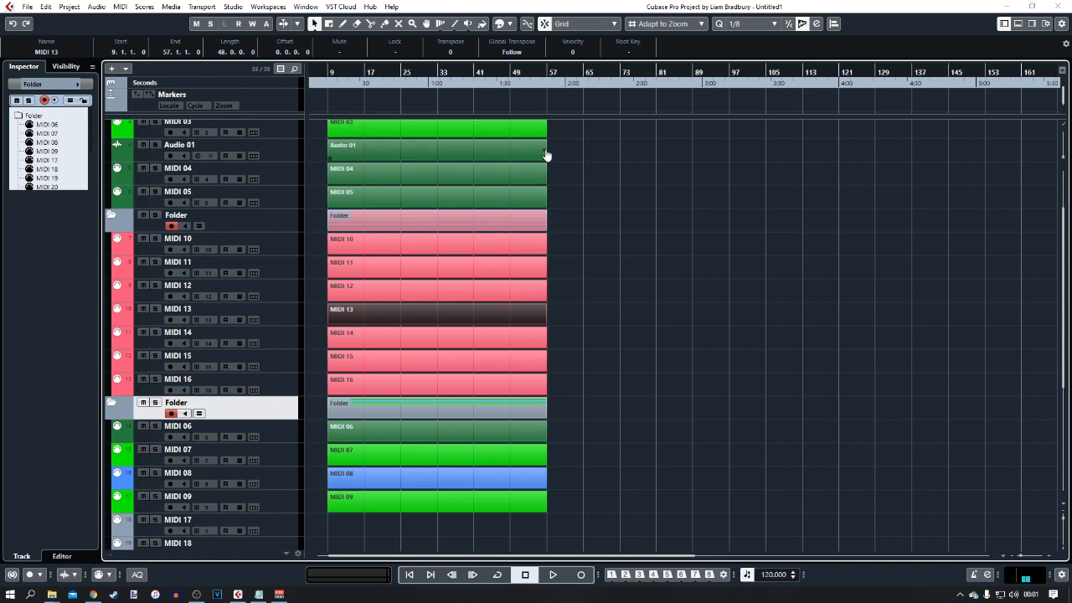
- Zoom in closely on the end of the Audio 01 event at bar 57 and examine its edge at different zoom levels
scroll(545, 154, up, 10)
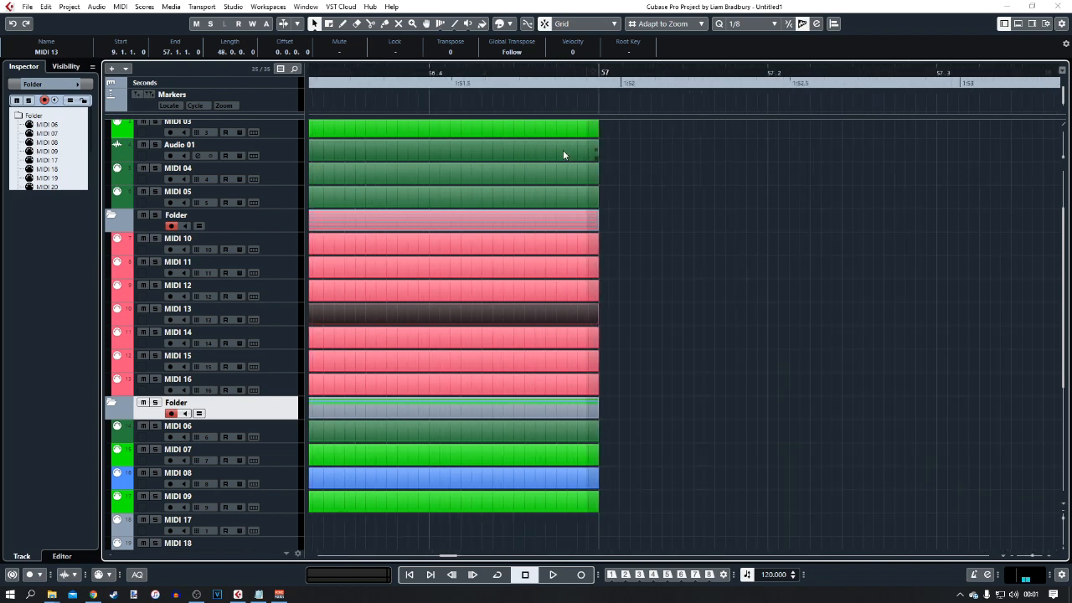
scroll(591, 149, up, 3)
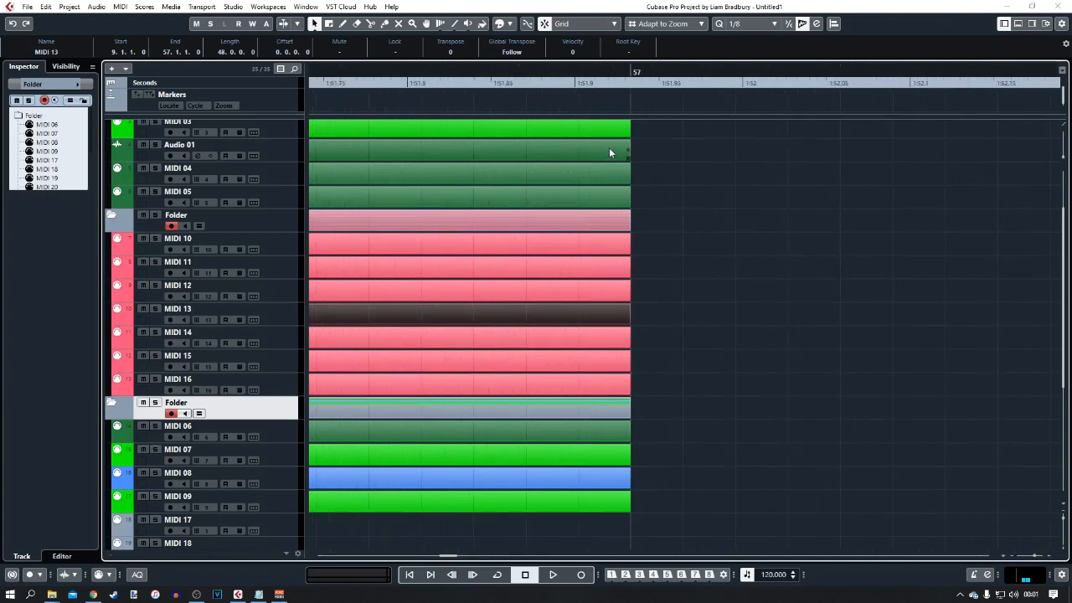
scroll(609, 153, up, 2)
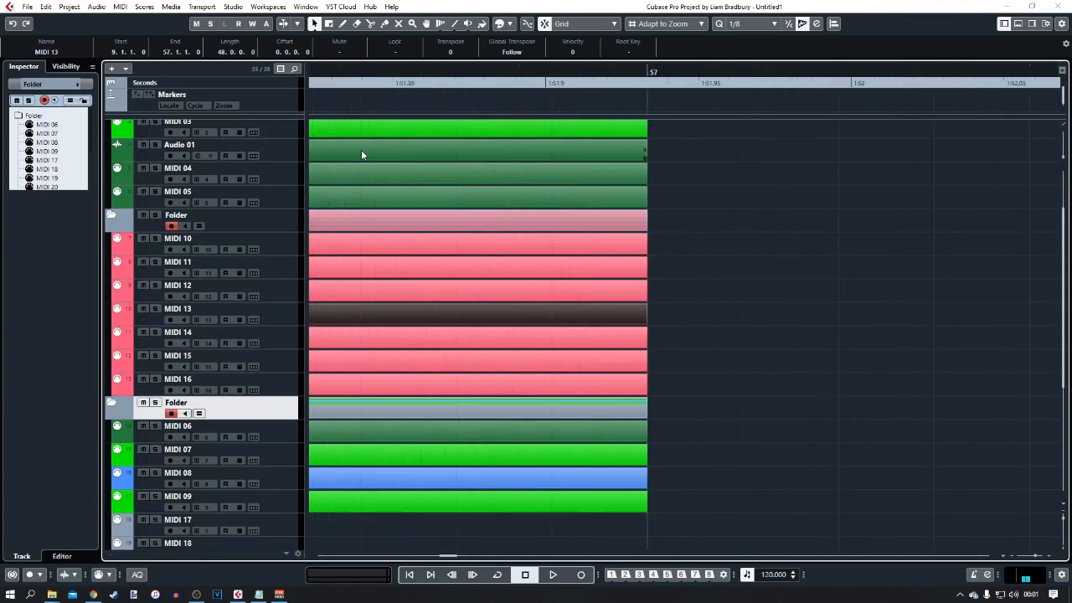
scroll(362, 151, up, 4)
scroll(360, 154, down, 2)
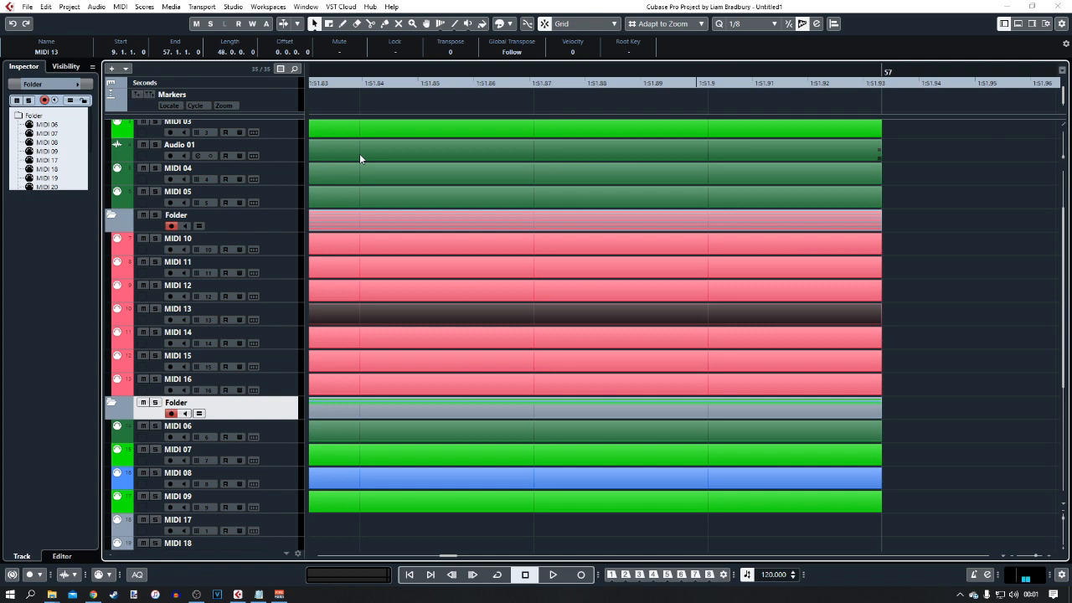
scroll(358, 154, down, 3)
scroll(354, 148, up, 6)
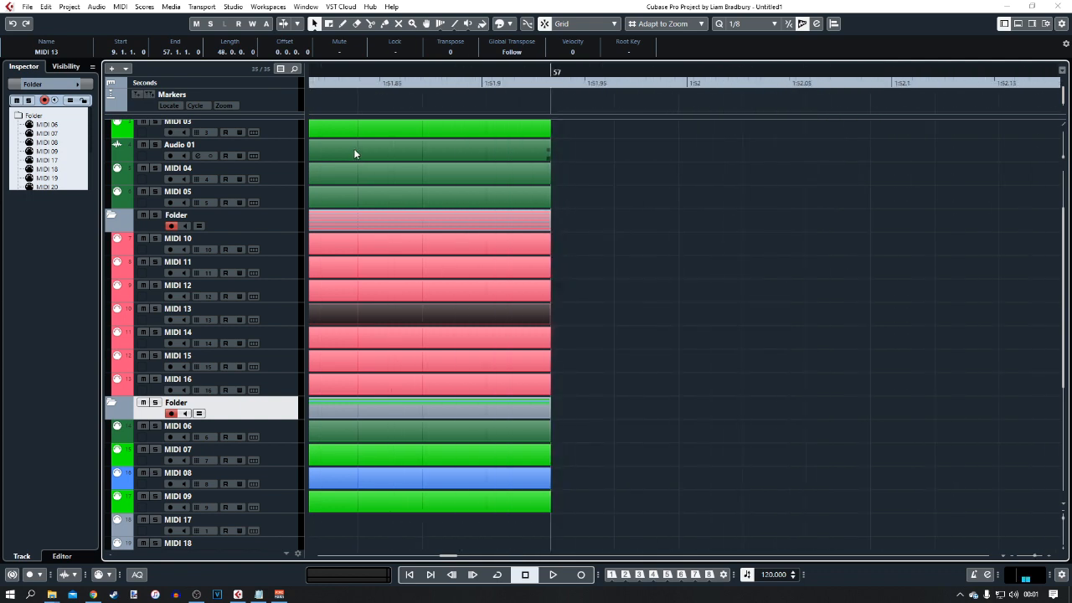